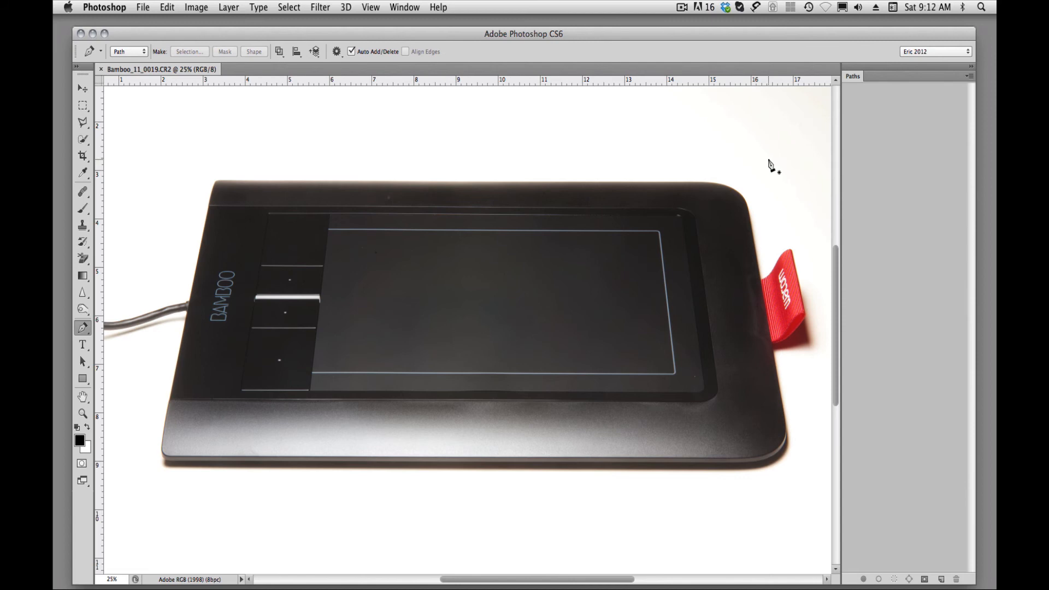
Switch to the Freeform Pen tool and return to the standard Pen tool.
key(shift+p)
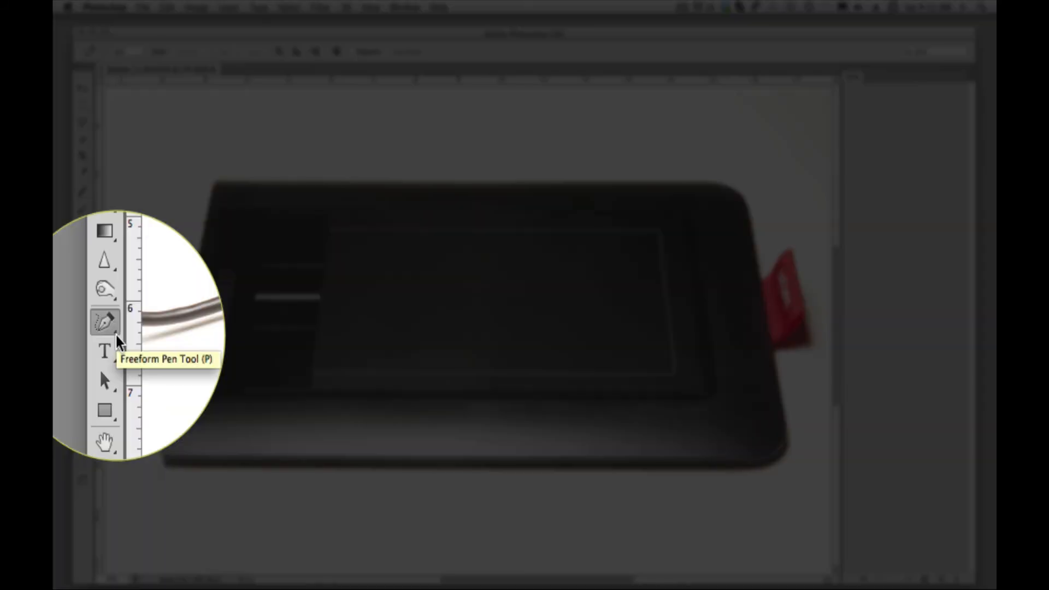
click(115, 337)
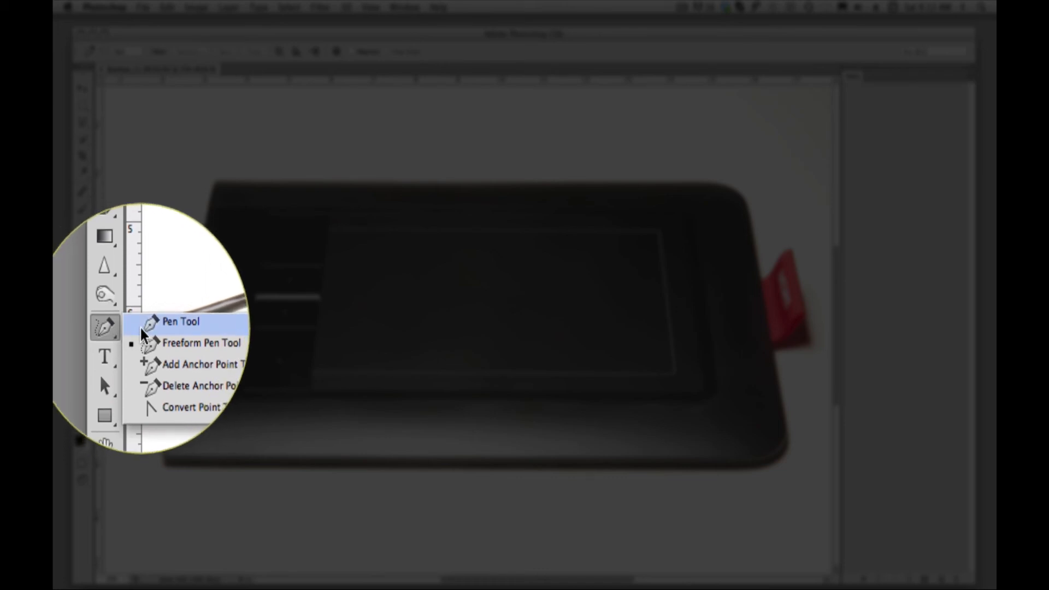
click(154, 328)
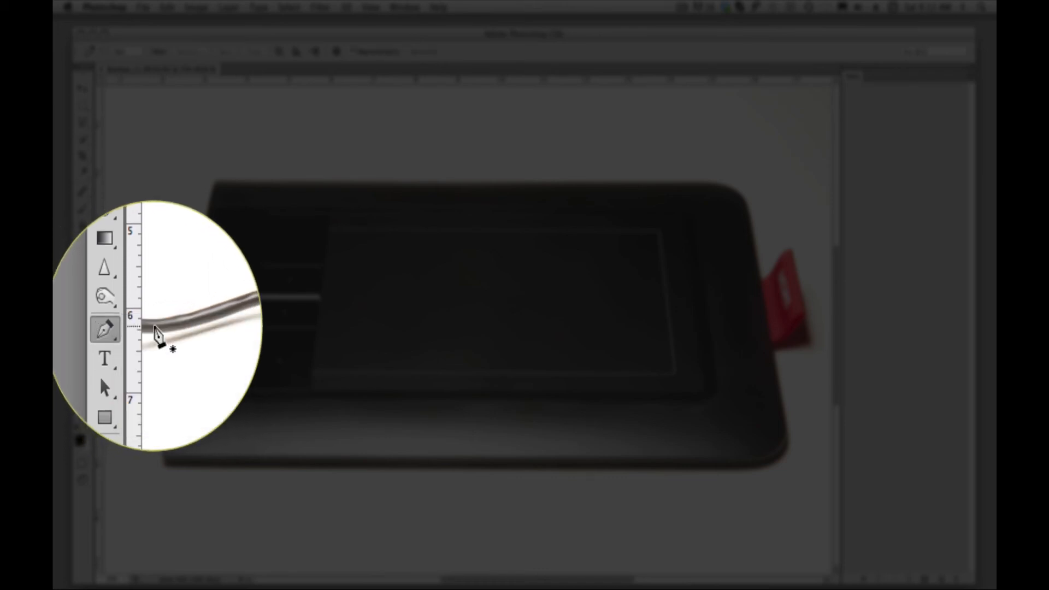
click(116, 337)
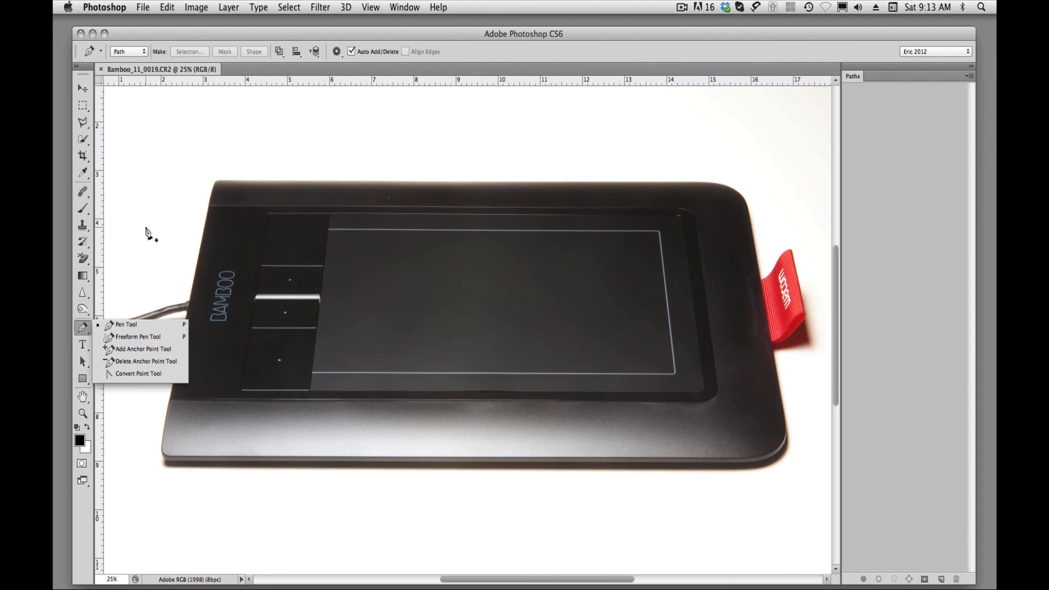
click(151, 226)
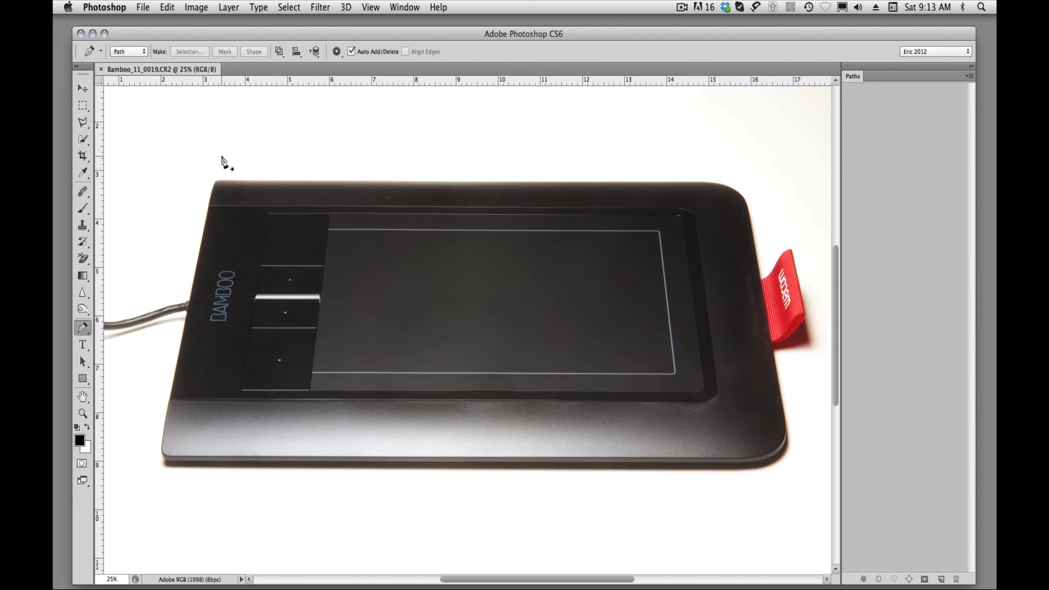
Start a work path with an anchor point on the tablet's left edge, where the thin upper seam line meets it.
click(216, 235)
click(210, 219)
click(198, 201)
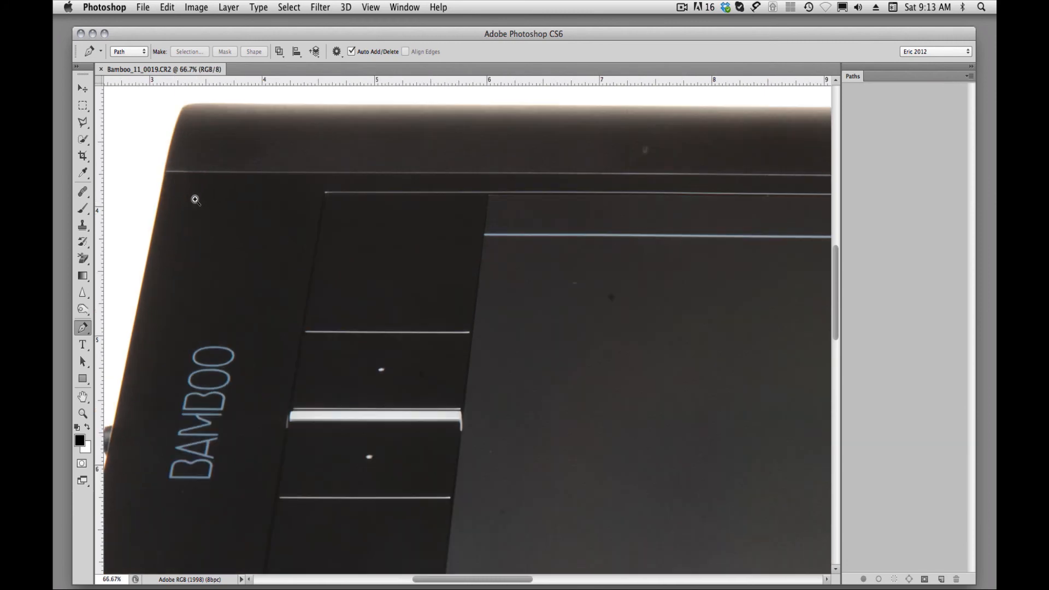
click(176, 178)
click(169, 176)
drag(171, 181, 432, 390)
drag(390, 333, 360, 413)
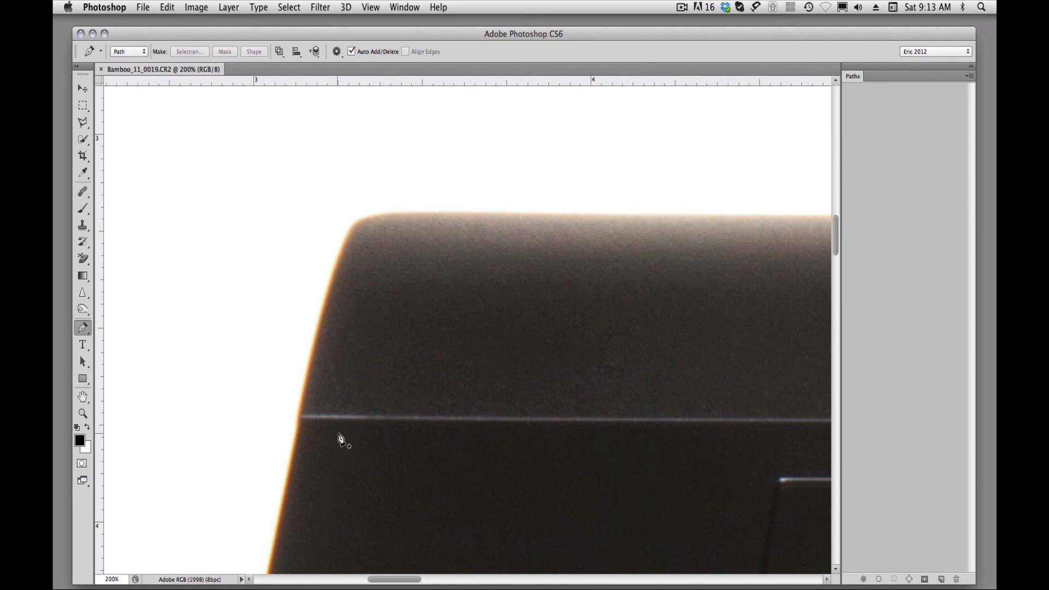
key(space)
click(343, 416)
drag(324, 361, 356, 377)
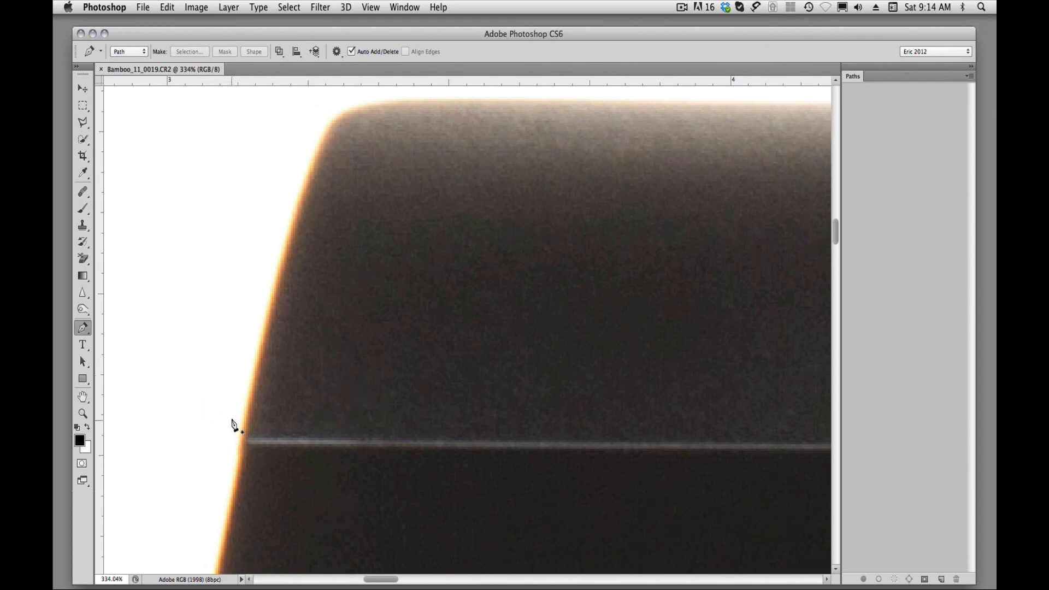
click(245, 452)
click(241, 447)
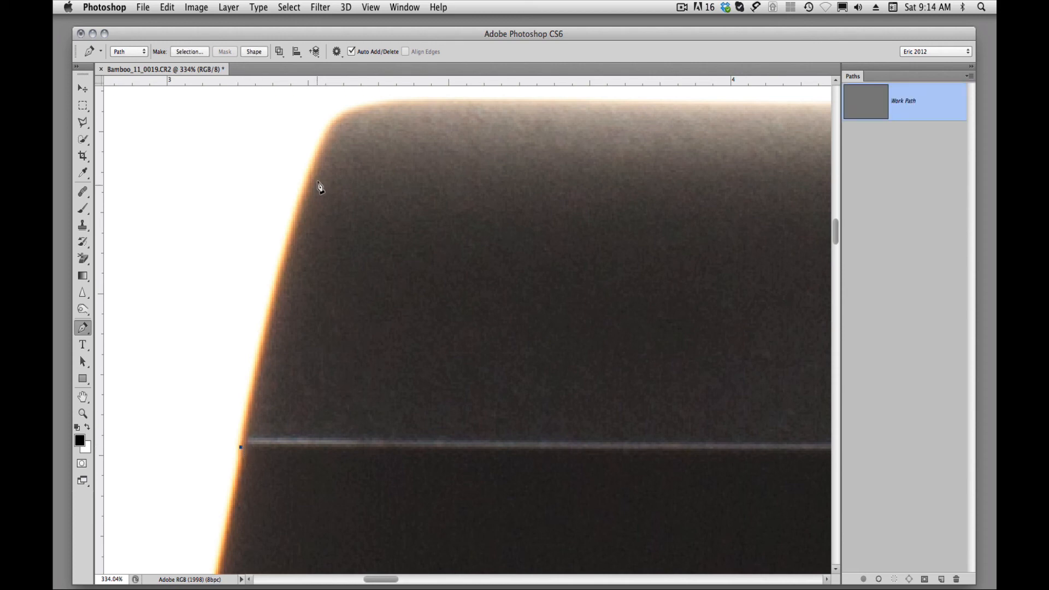
Continue the path around the tablet's upper-left corner with one anchor point before and one after the curve.
click(327, 135)
drag(377, 166, 301, 262)
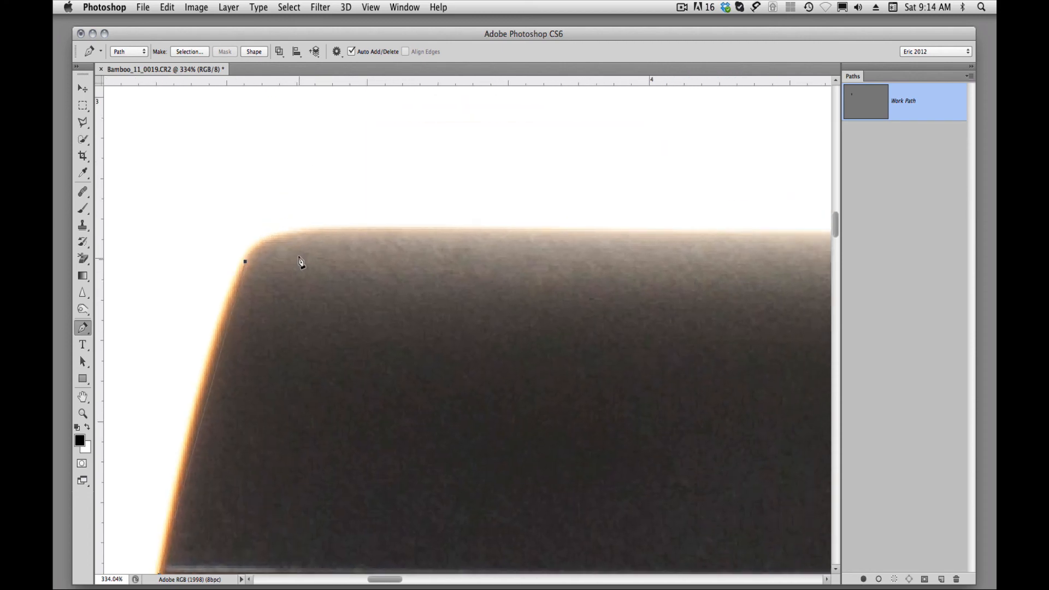
click(315, 232)
Extend the path along the tablet's top edge with four widely spaced anchor points, ending where the upper-right corner starts to curve.
drag(545, 295, 157, 302)
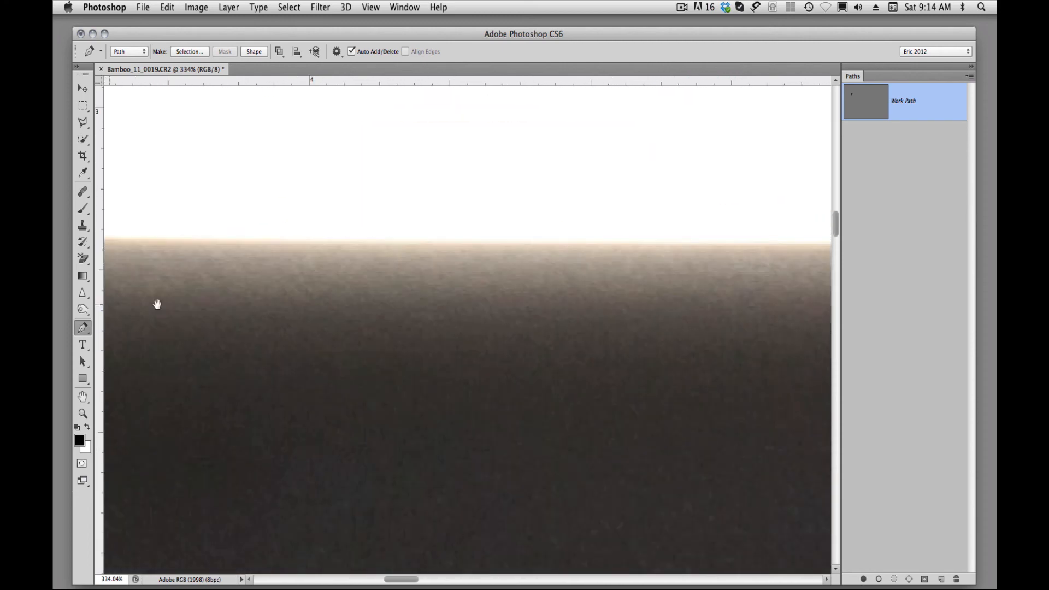
drag(469, 317, 263, 318)
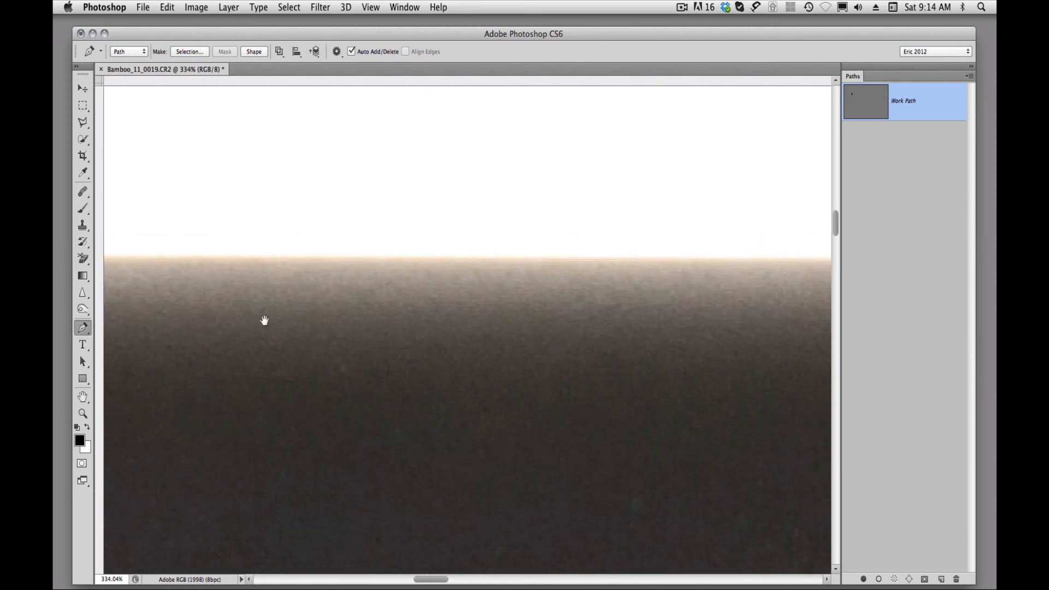
click(514, 261)
drag(590, 316, 421, 314)
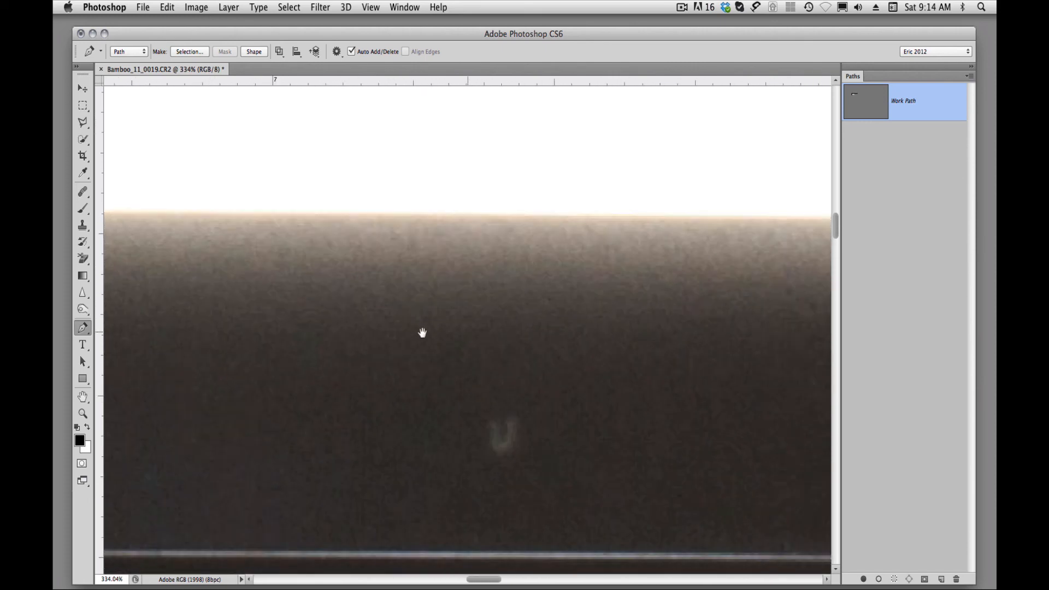
drag(506, 335, 422, 361)
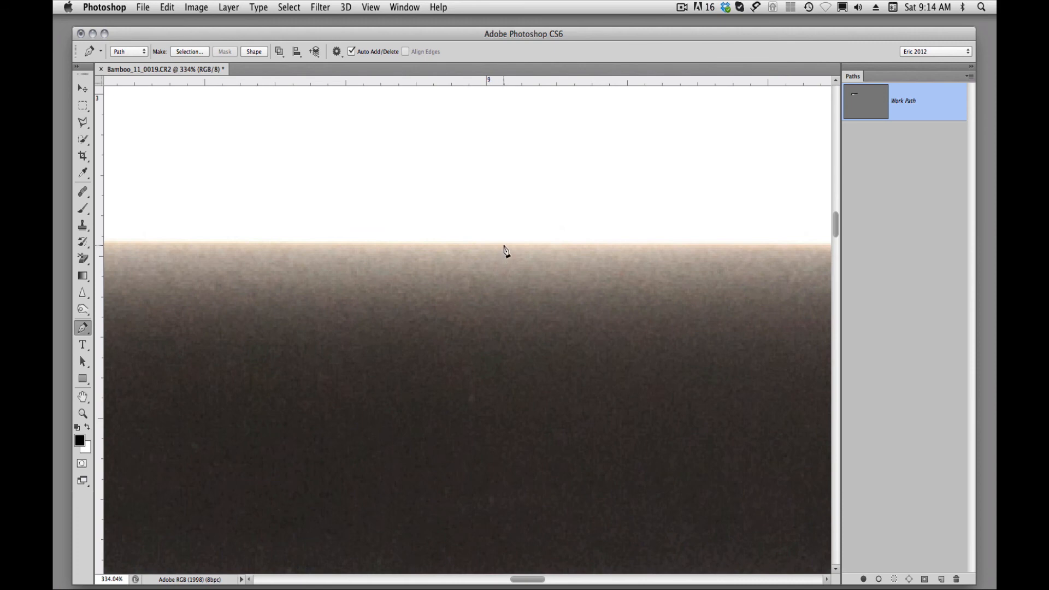
click(503, 246)
drag(620, 326, 159, 346)
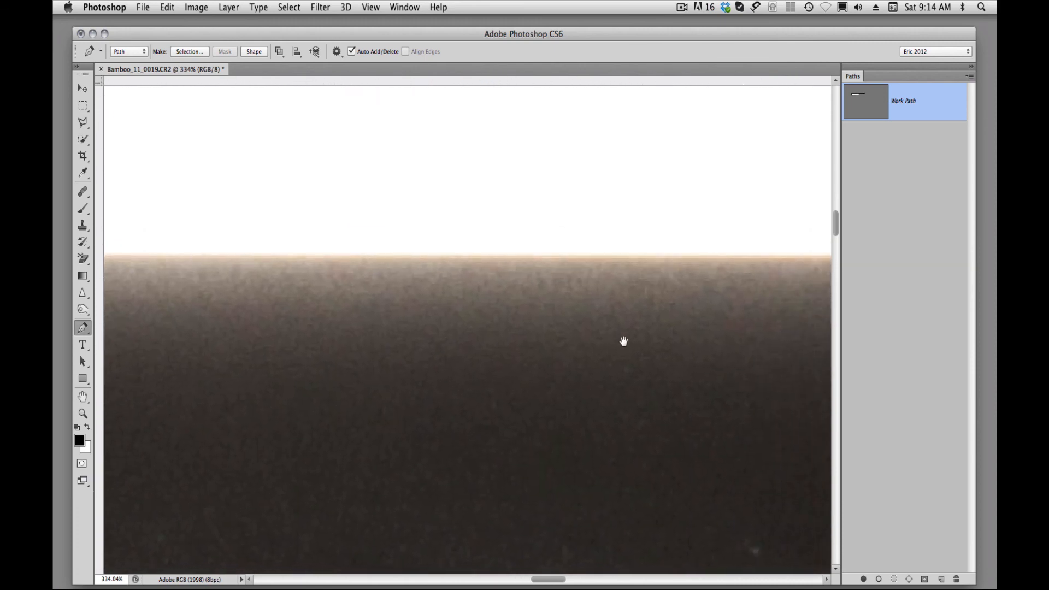
drag(623, 342, 127, 349)
drag(548, 358, 131, 356)
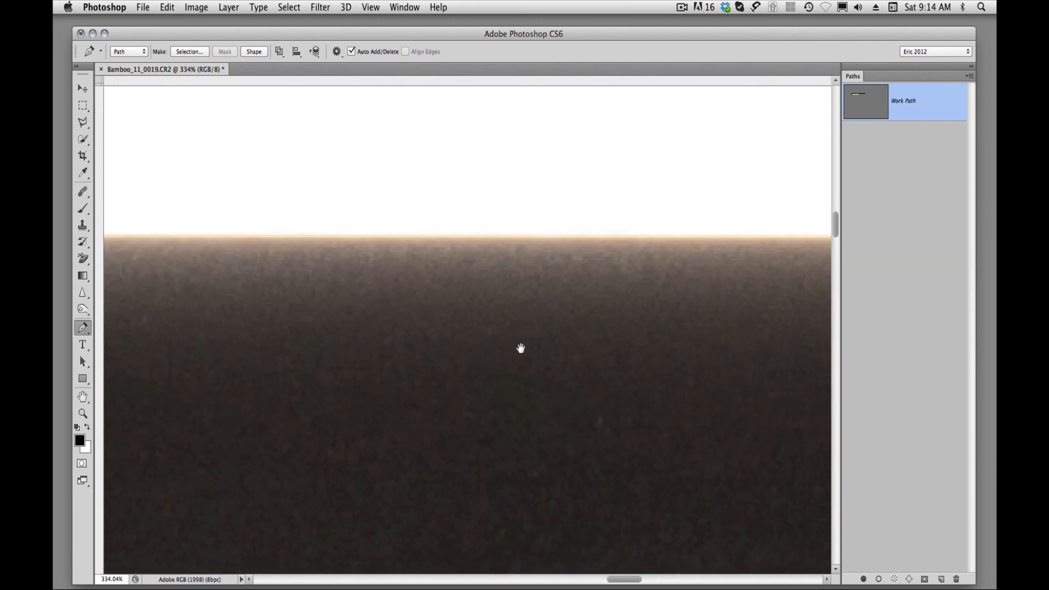
click(569, 236)
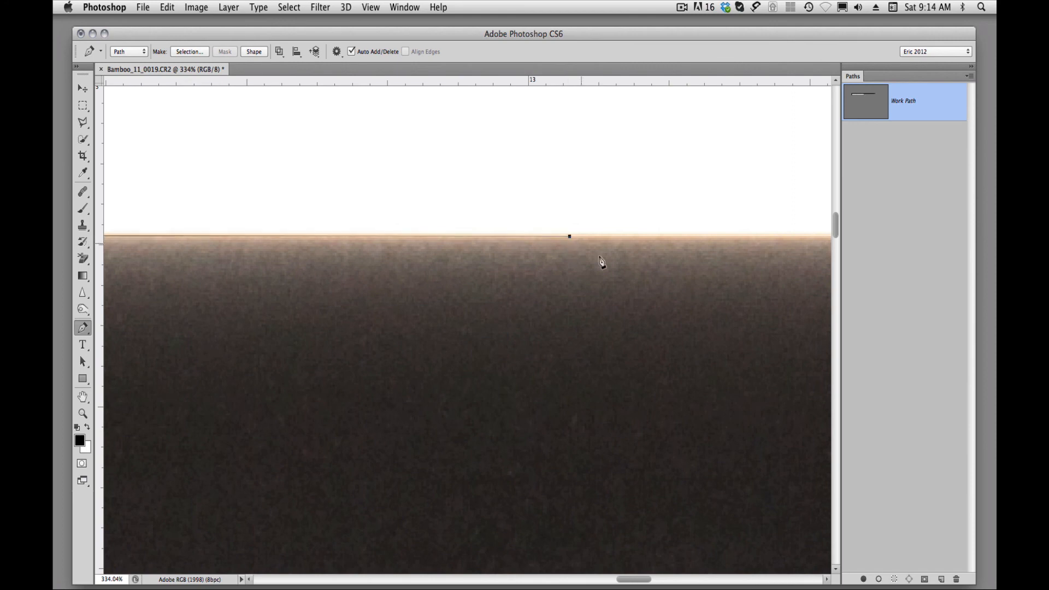
drag(708, 311, 328, 326)
drag(560, 319, 395, 321)
click(334, 221)
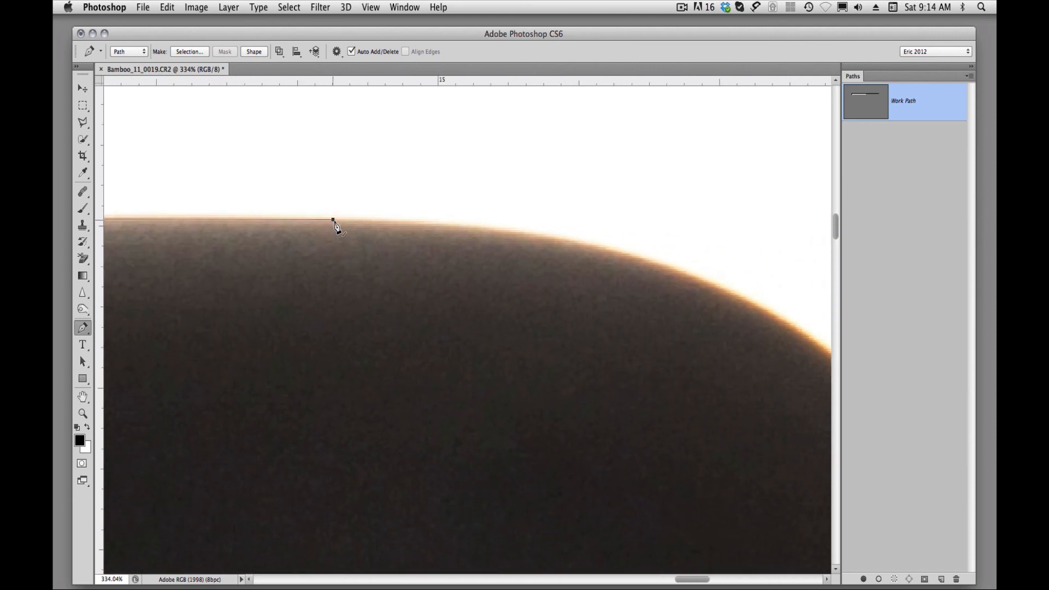
Add anchor points below the upper-right corner curve and where the tablet's right edge meets the top of the red tab.
drag(568, 374, 467, 289)
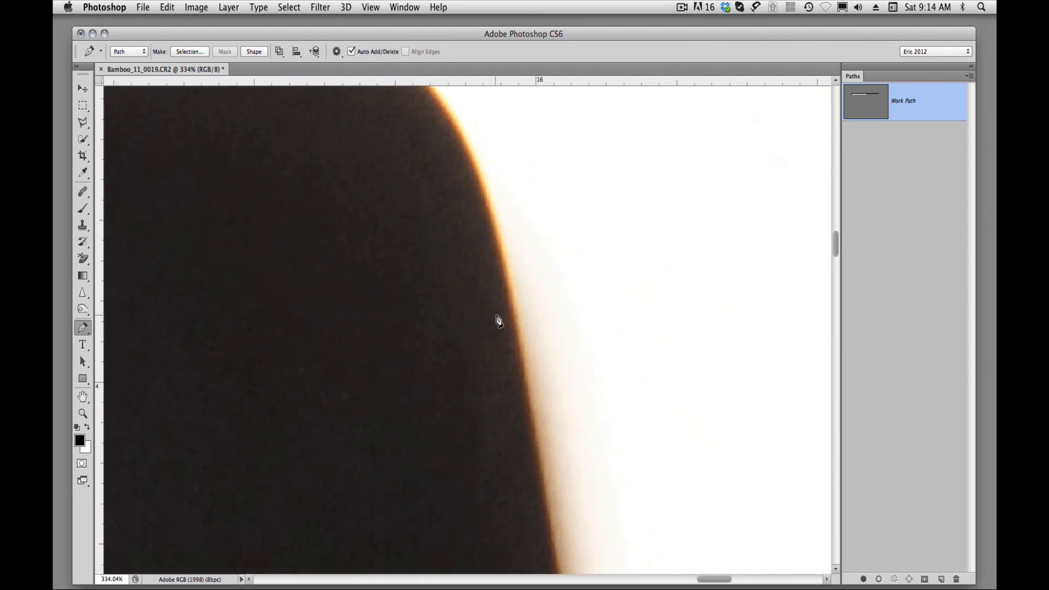
click(516, 317)
scroll(569, 279, down, 10)
drag(533, 227, 510, 237)
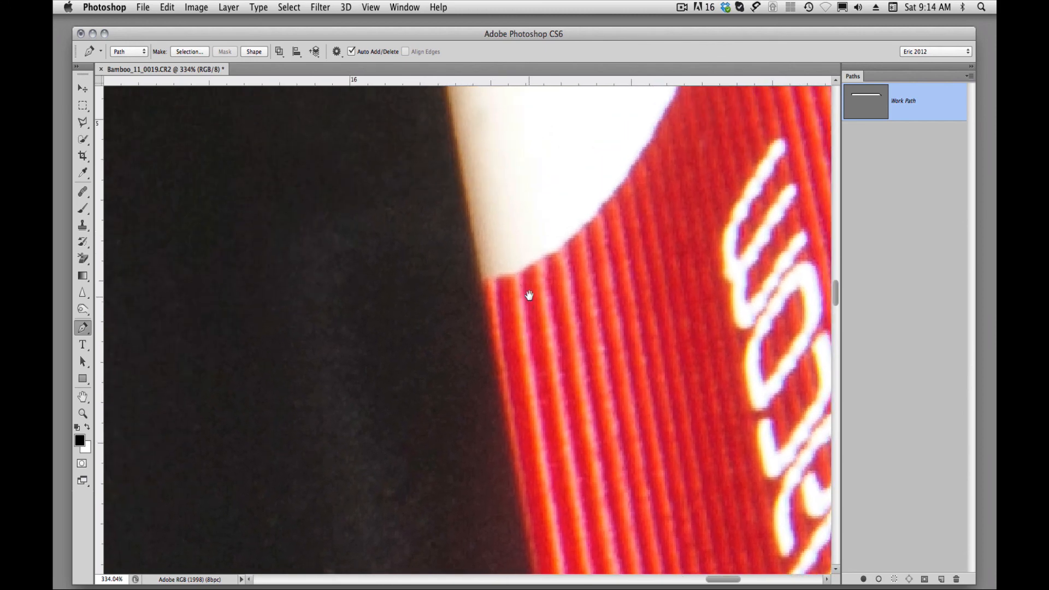
click(483, 285)
Carry the path onto the red tab with two anchor points, one on each side of its rounded upper tip.
drag(567, 300, 547, 406)
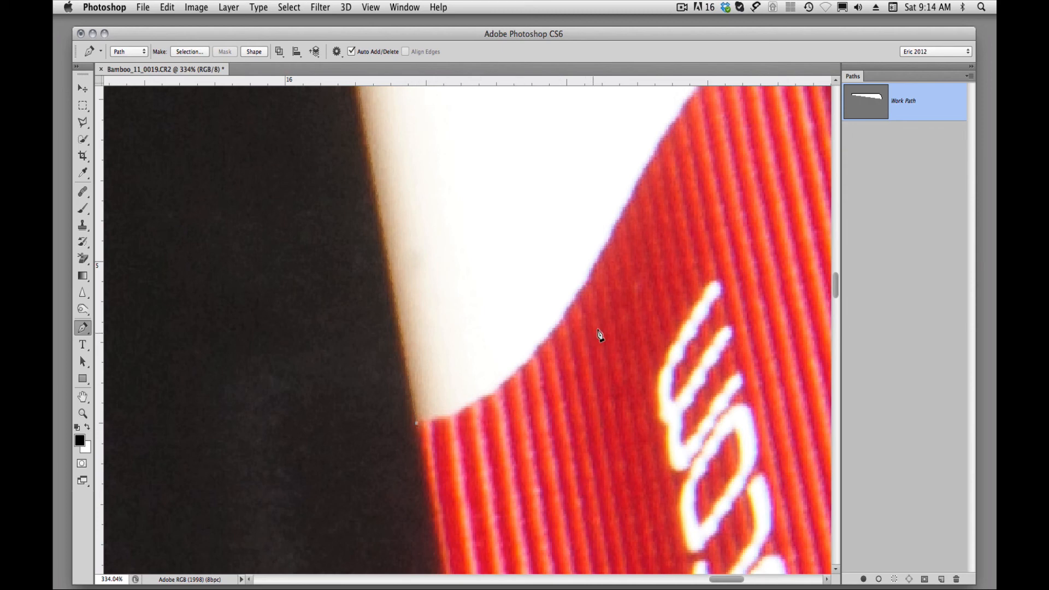
key(space)
drag(591, 329, 382, 461)
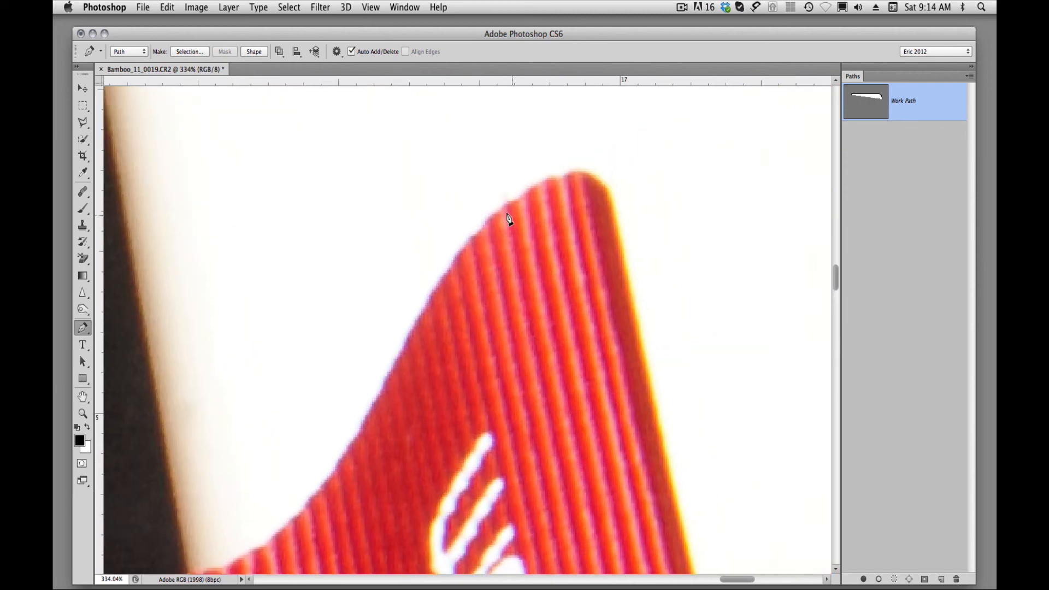
click(560, 178)
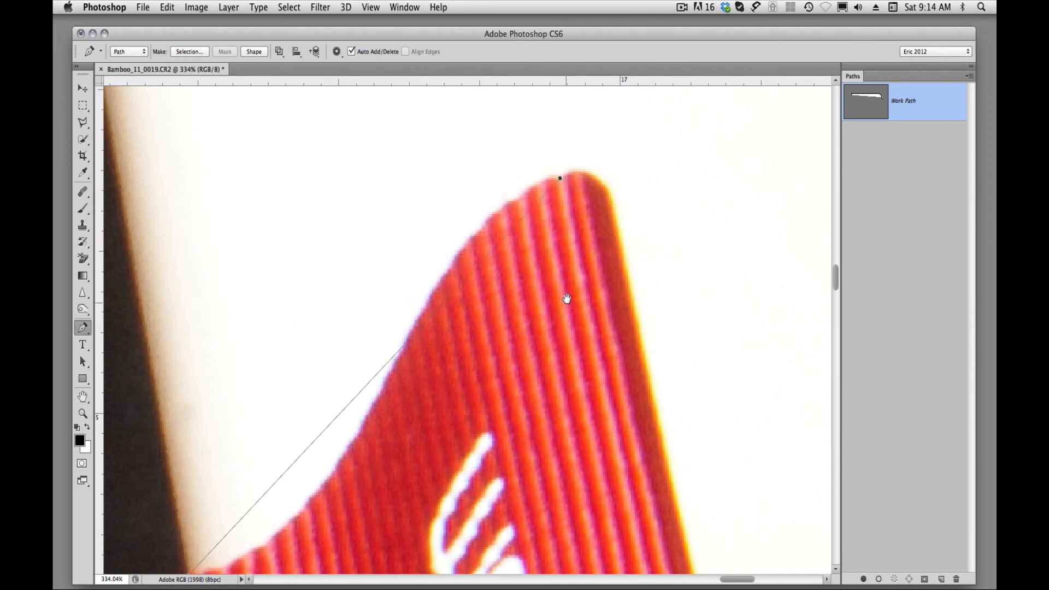
click(611, 202)
Place anchor points at the red tab's lower outer corner and where its lower end rejoins the tablet's edge.
drag(628, 358, 540, 104)
drag(629, 476, 524, 203)
drag(577, 465, 539, 290)
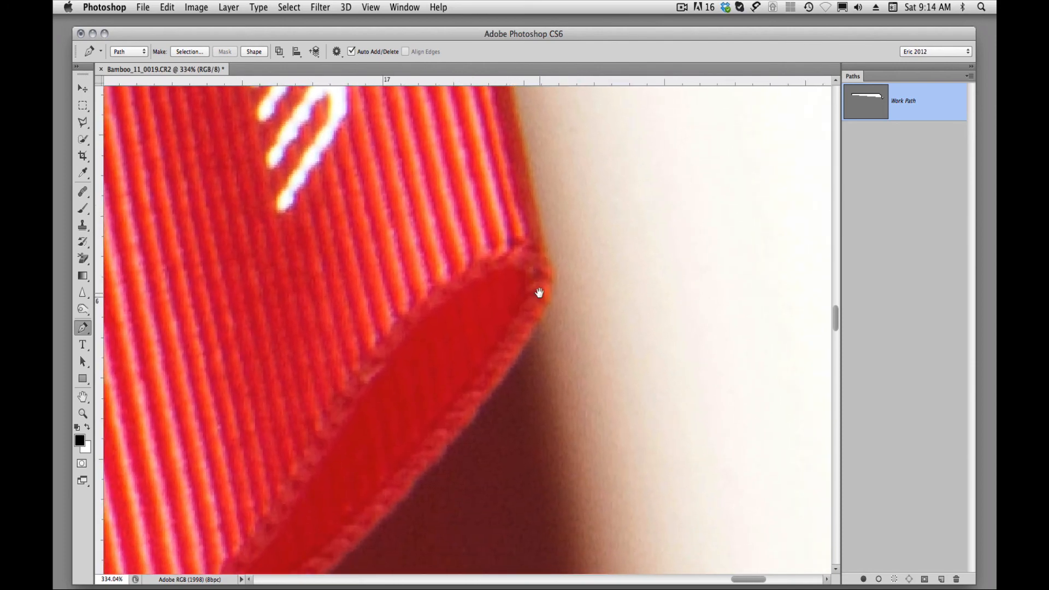
click(547, 258)
drag(574, 400, 672, 280)
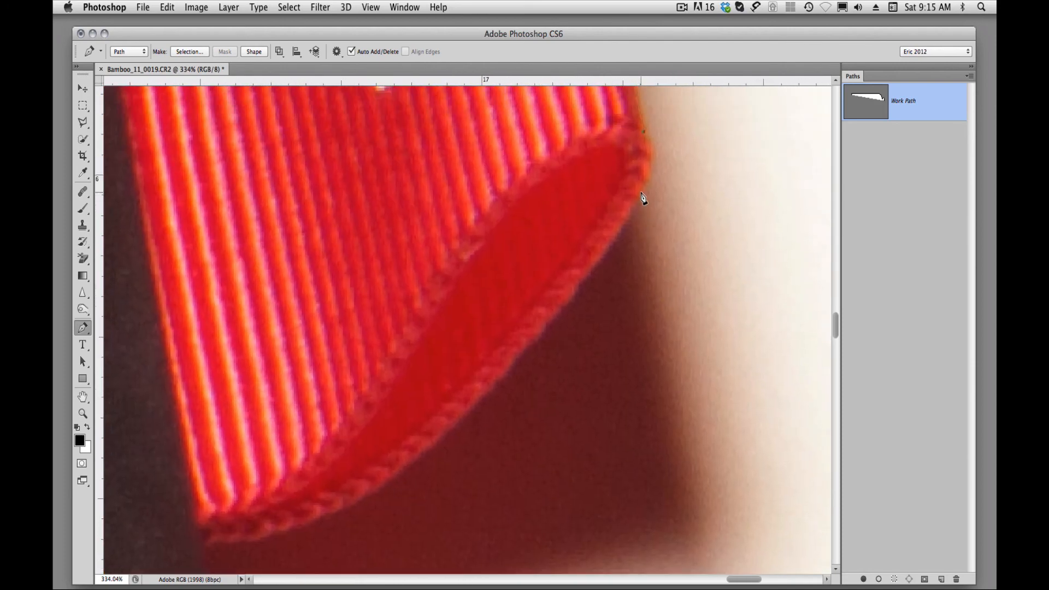
drag(583, 375, 781, 166)
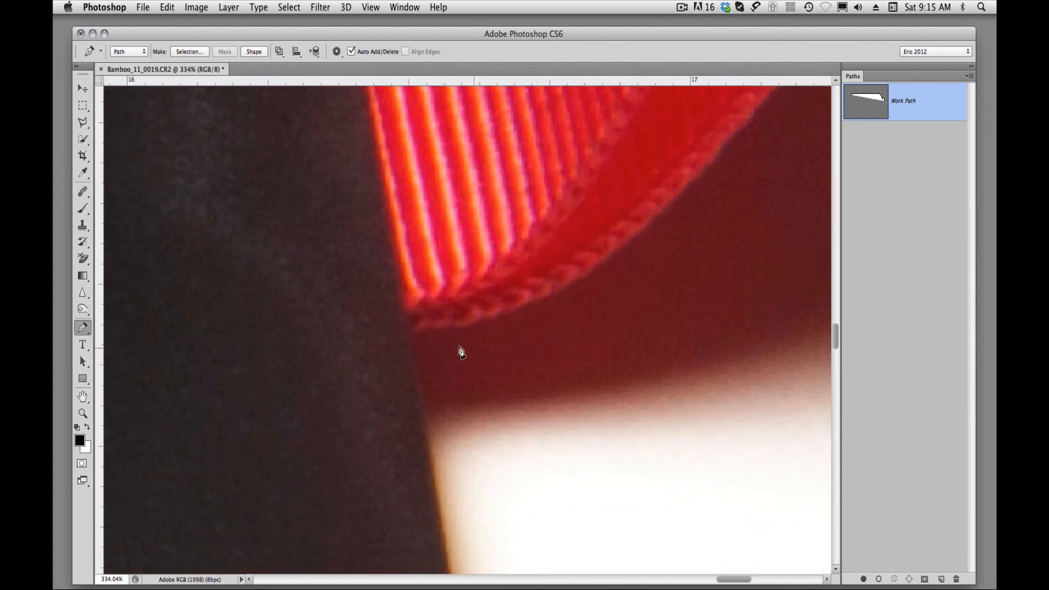
click(408, 334)
Continue the path down the tablet's right edge and past the rounded lower-right corner, following the underside of the grey rim.
drag(512, 441, 516, 186)
drag(566, 379, 573, 277)
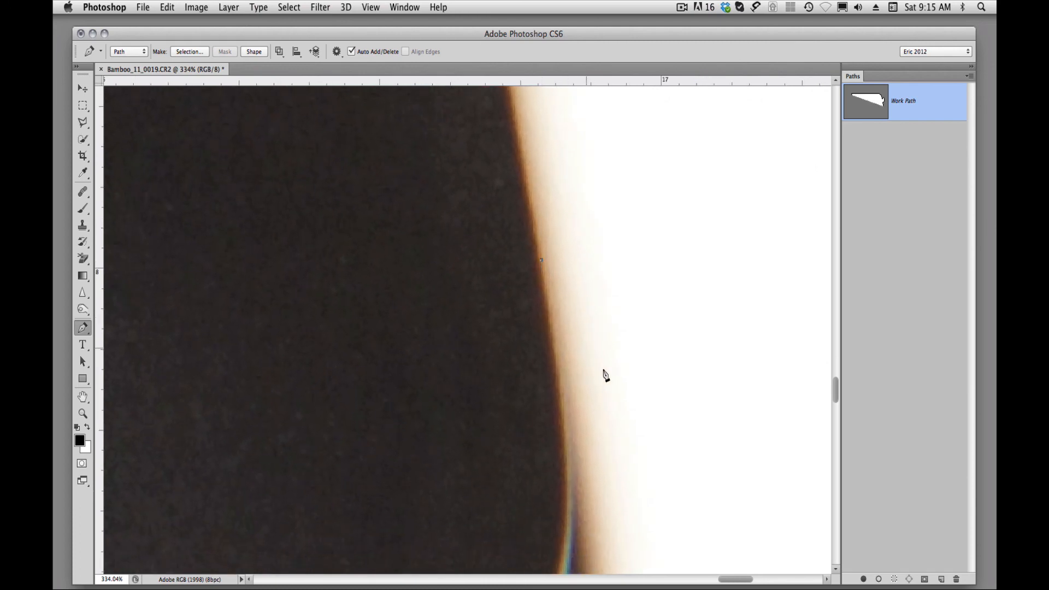
drag(604, 370, 584, 211)
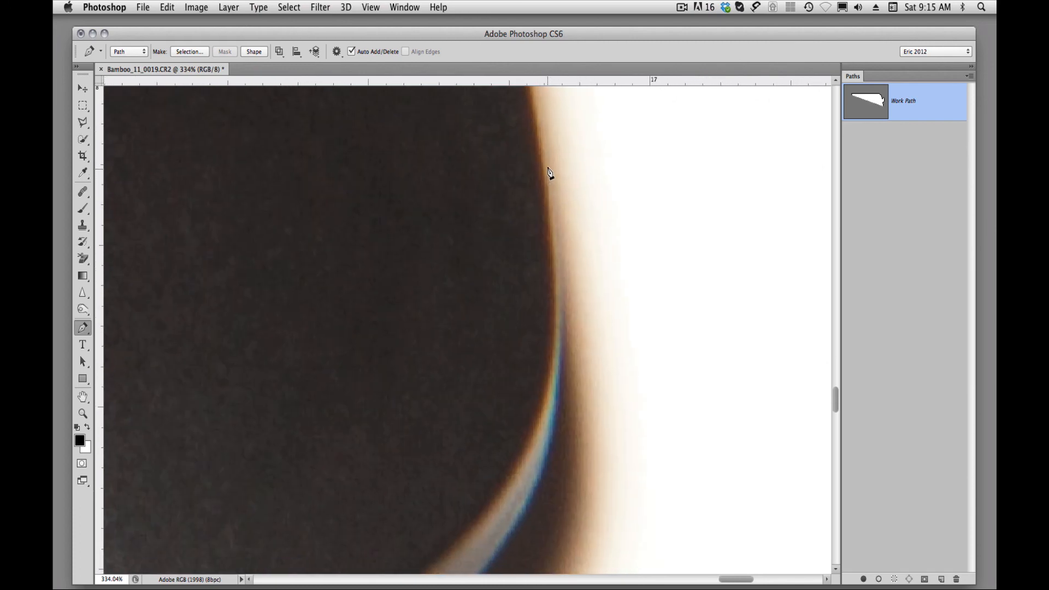
drag(604, 405, 663, 208)
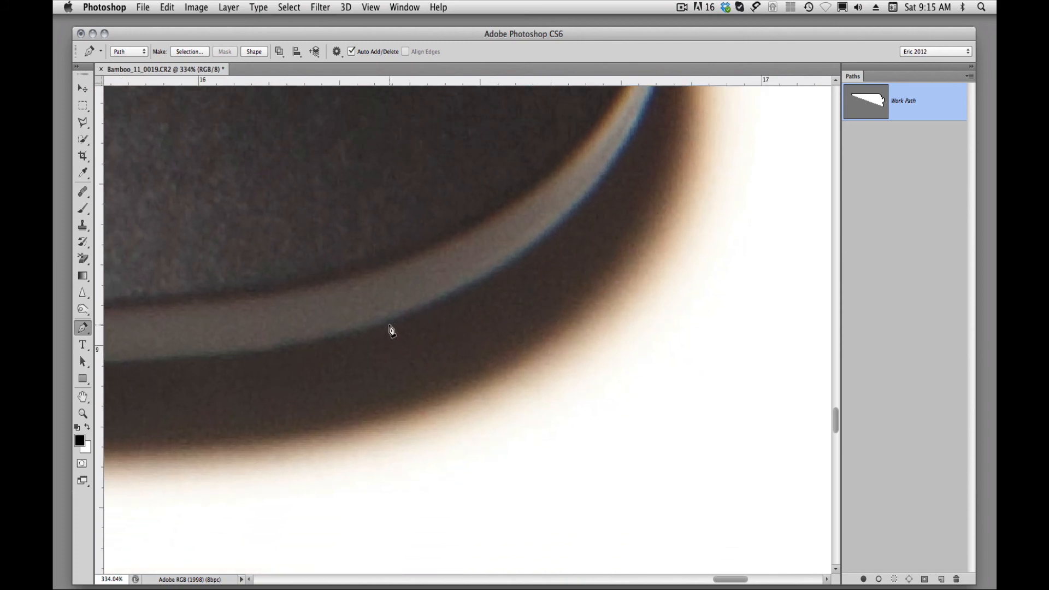
click(389, 326)
Run the path along the underside of the tablet's lower grey rim toward the lower-left corner with three anchor points.
drag(386, 333, 510, 426)
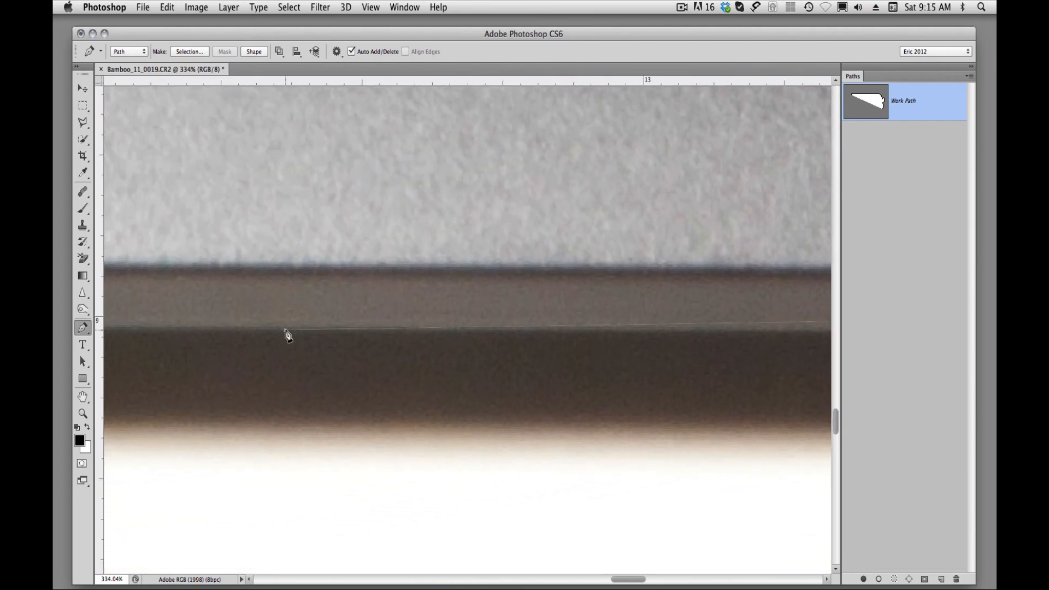
click(285, 330)
drag(402, 385, 466, 438)
drag(337, 434, 676, 421)
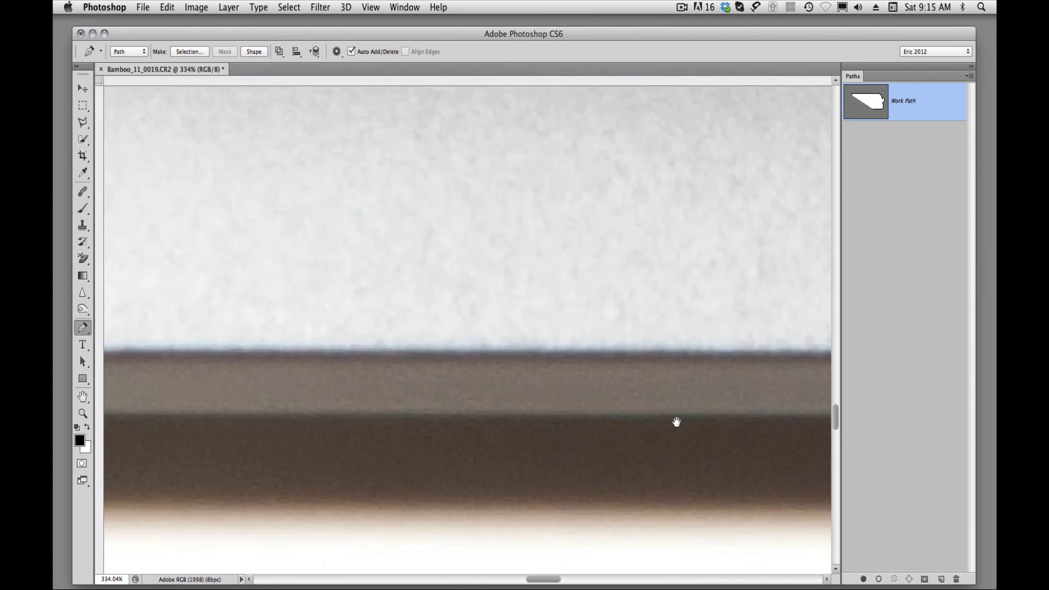
drag(298, 424, 683, 435)
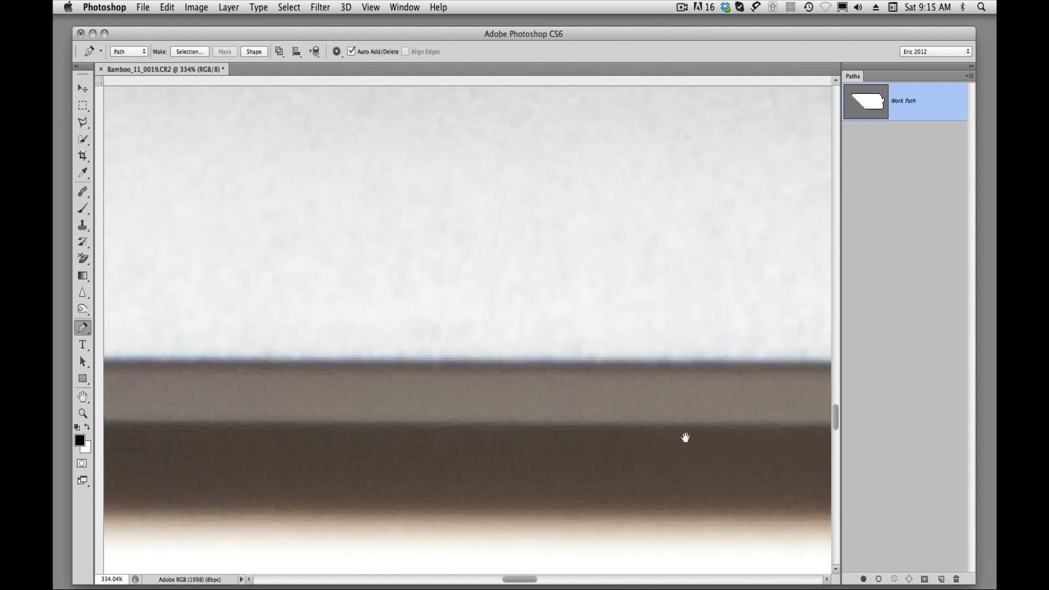
drag(344, 421, 765, 414)
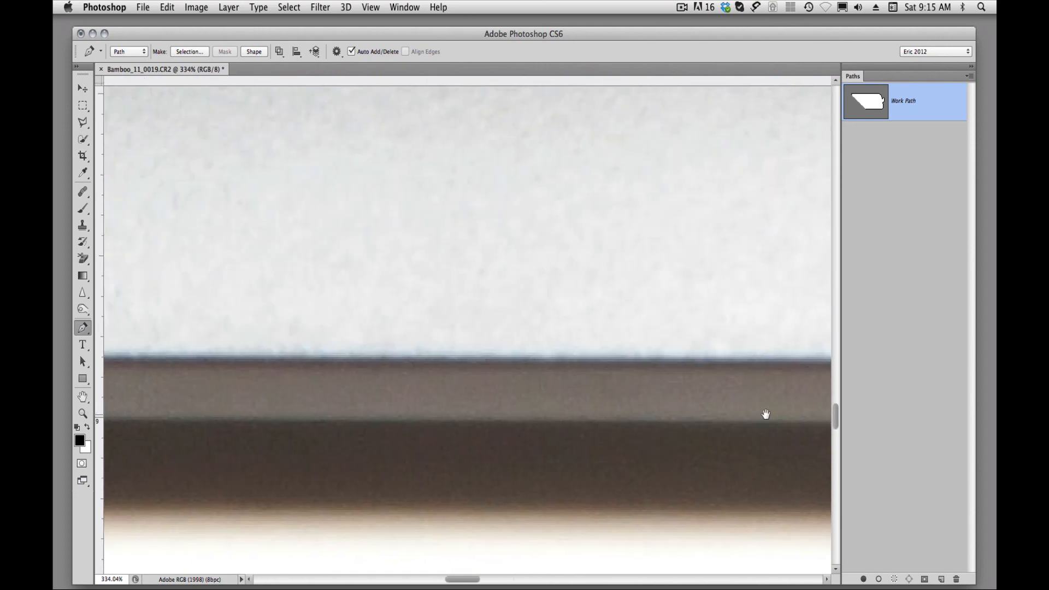
click(205, 420)
drag(156, 452, 480, 455)
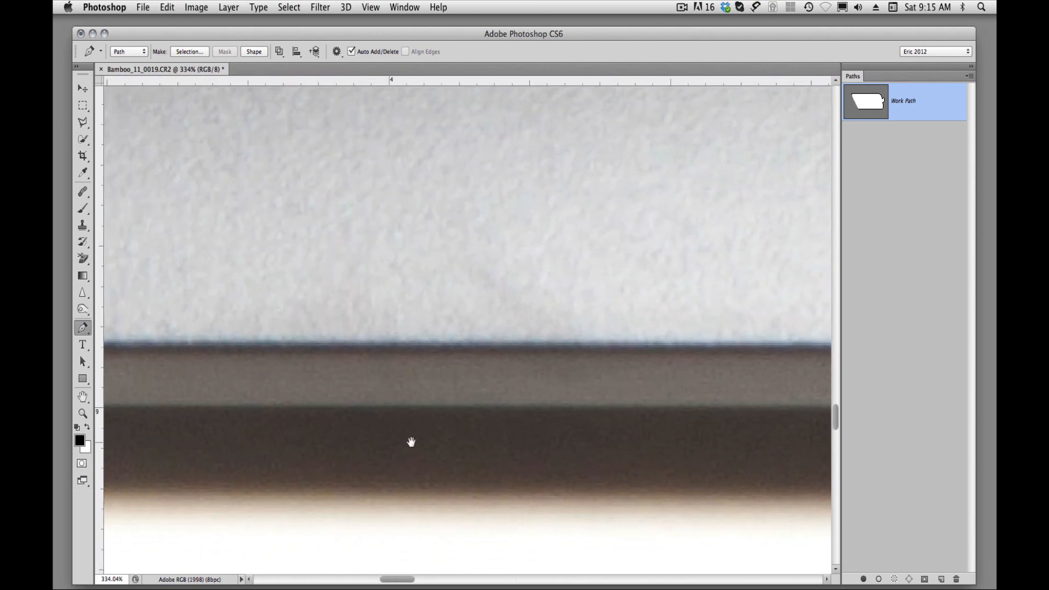
click(147, 415)
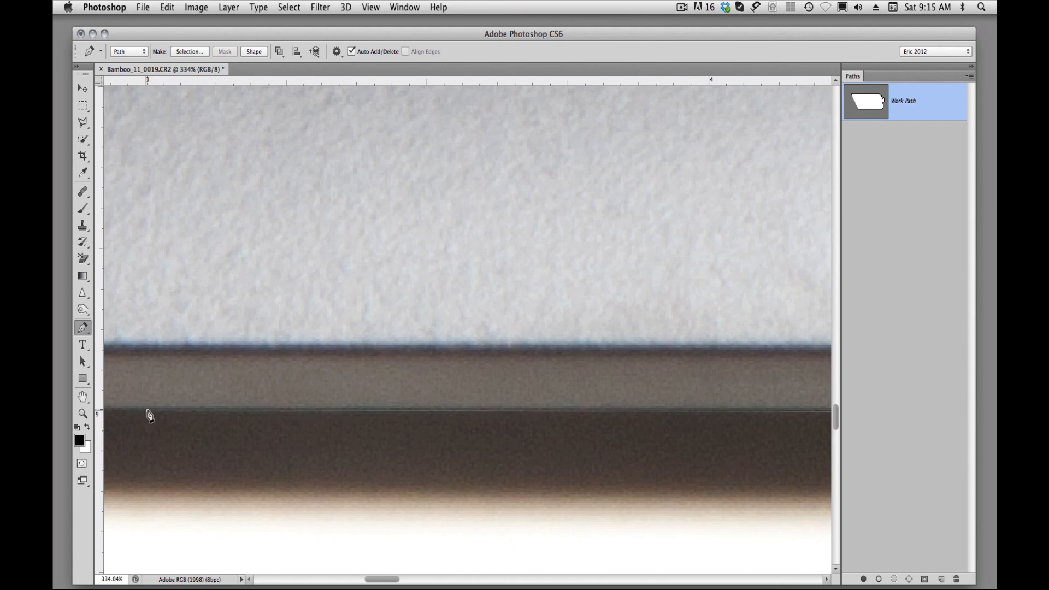
Carry the path around the tablet's rounded lower-left corner, anchoring it along the underside of the grey rim.
drag(147, 415, 399, 472)
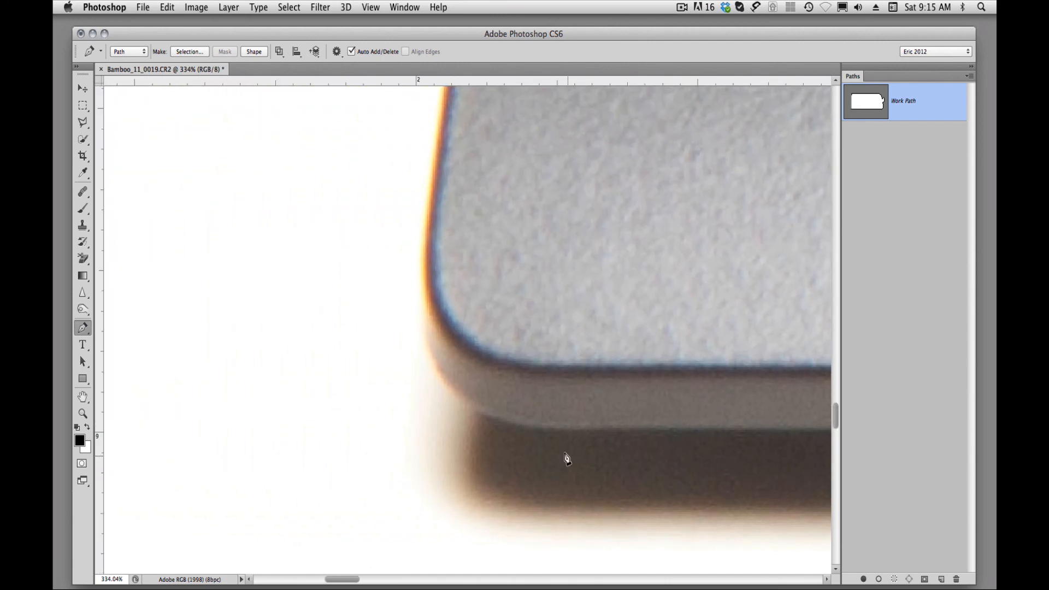
click(551, 431)
drag(501, 215, 426, 415)
drag(452, 230, 452, 470)
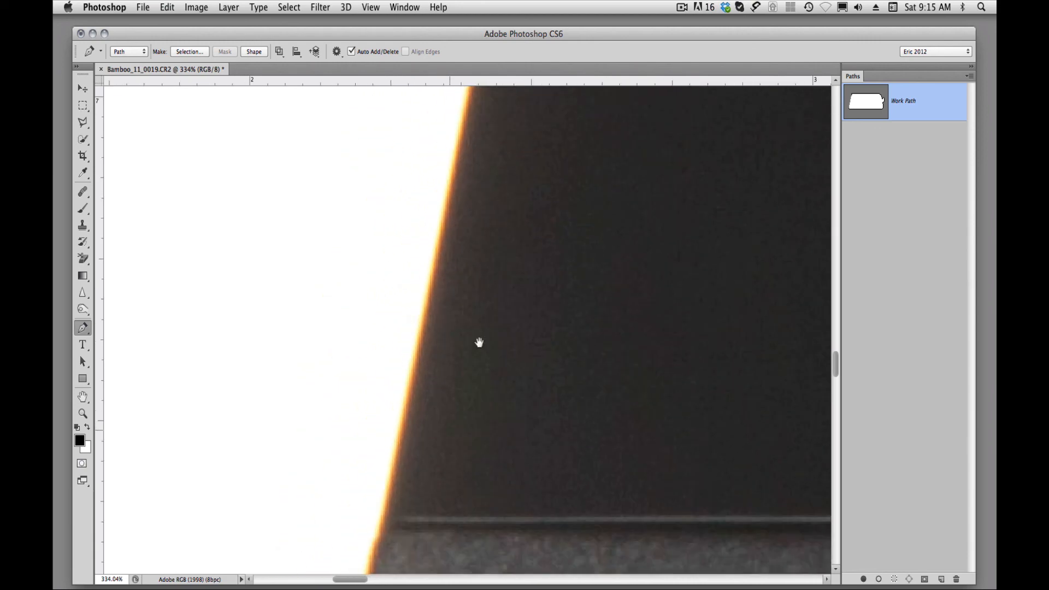
Run the path up the tablet's left edge and close it at the starting anchor beside the thin light seam.
drag(410, 513, 461, 349)
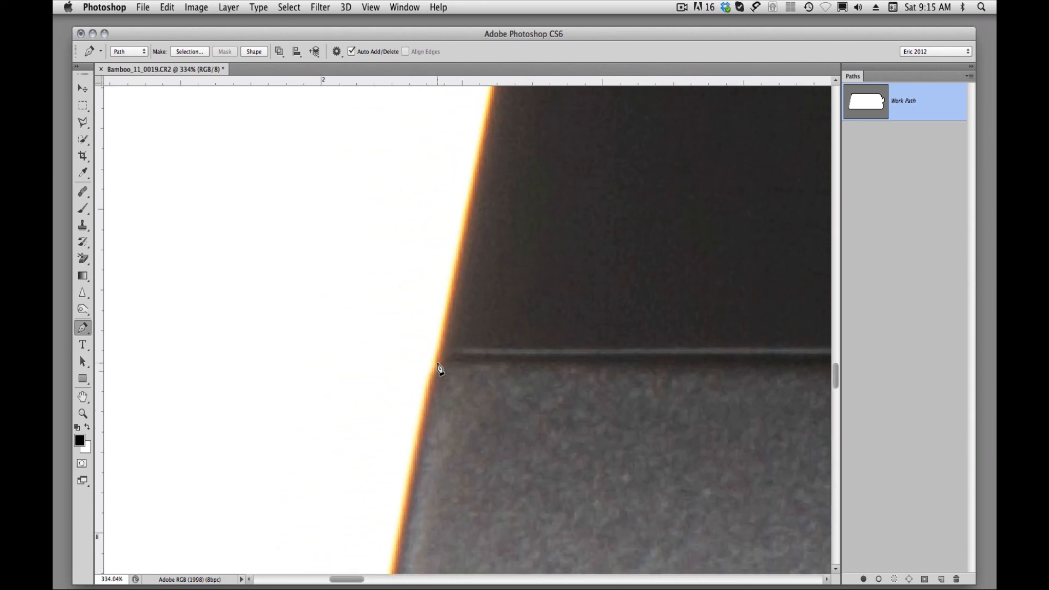
drag(546, 229, 473, 490)
drag(515, 257, 496, 486)
drag(552, 349, 508, 468)
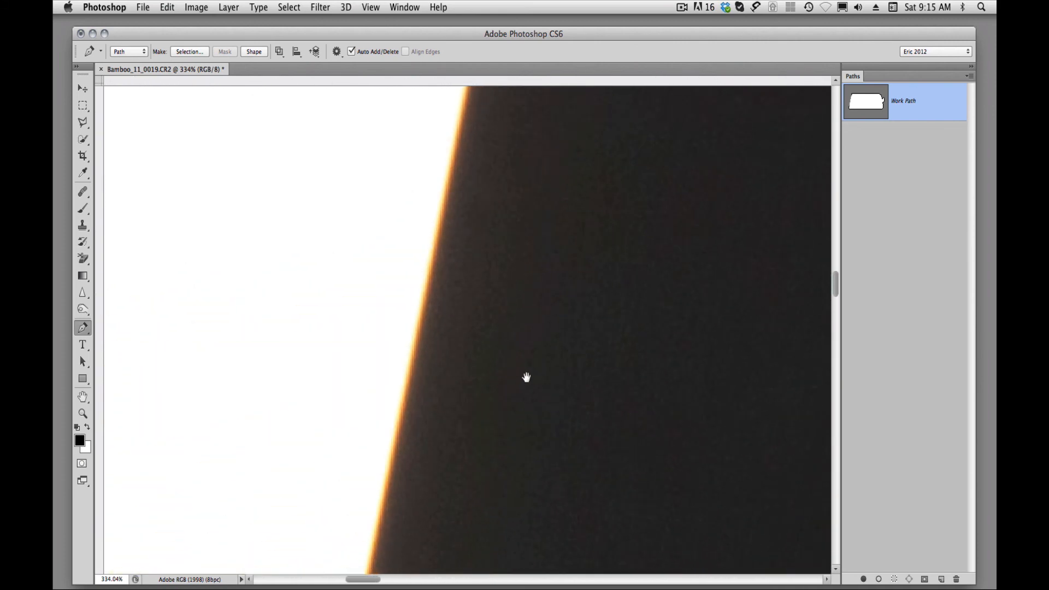
drag(526, 378, 515, 503)
mouse_move(551, 235)
mouse_down()
mouse_move(539, 379)
mouse_move(499, 522)
mouse_up()
drag(553, 368, 505, 479)
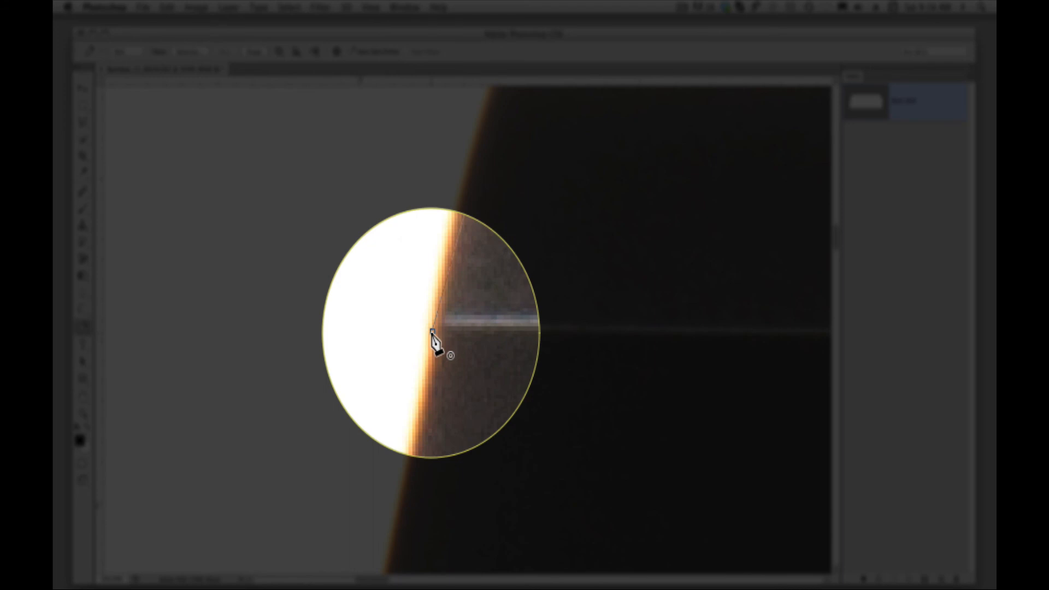
click(432, 332)
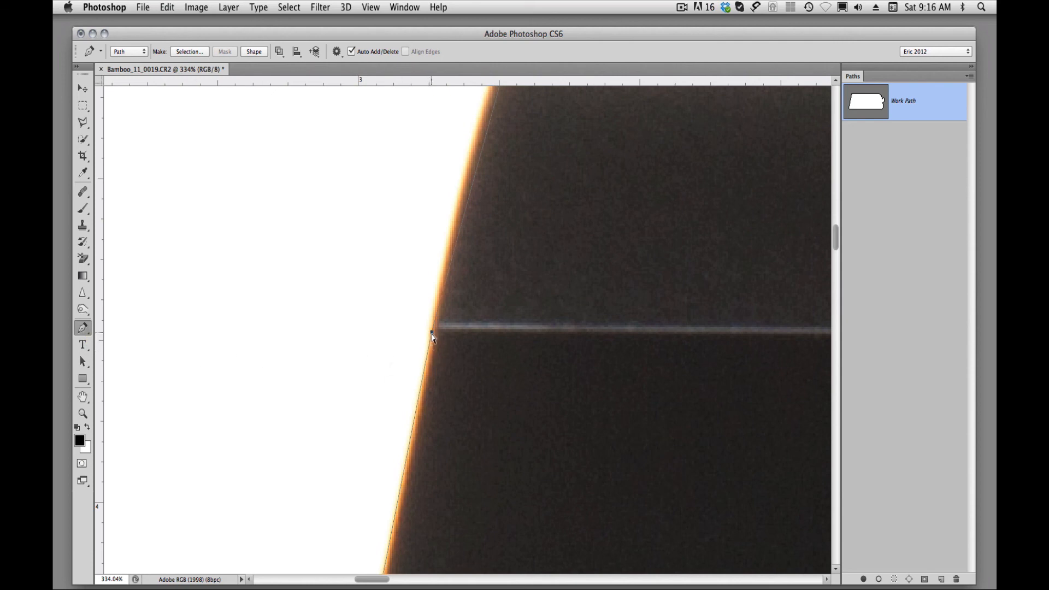
Add anchor points on the left edge just above the light seam and shift them so the path follows the tablet's edge.
click(431, 332)
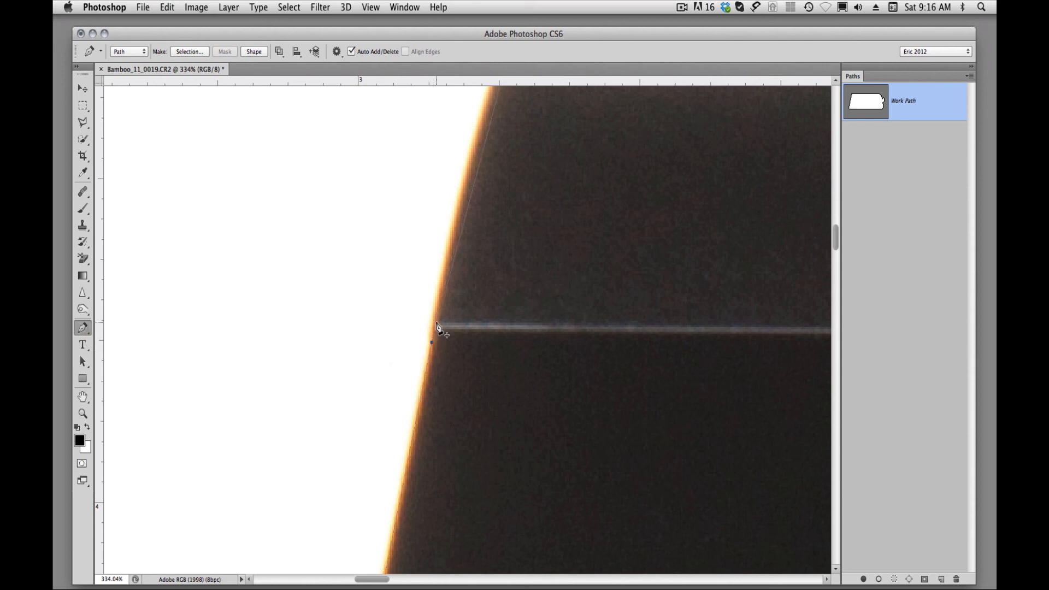
click(446, 292)
drag(445, 290, 443, 282)
drag(467, 191, 463, 188)
Move the anchor at the lower end of the rounded upper-left corner so it sits on the tablet's edge.
drag(510, 234, 424, 475)
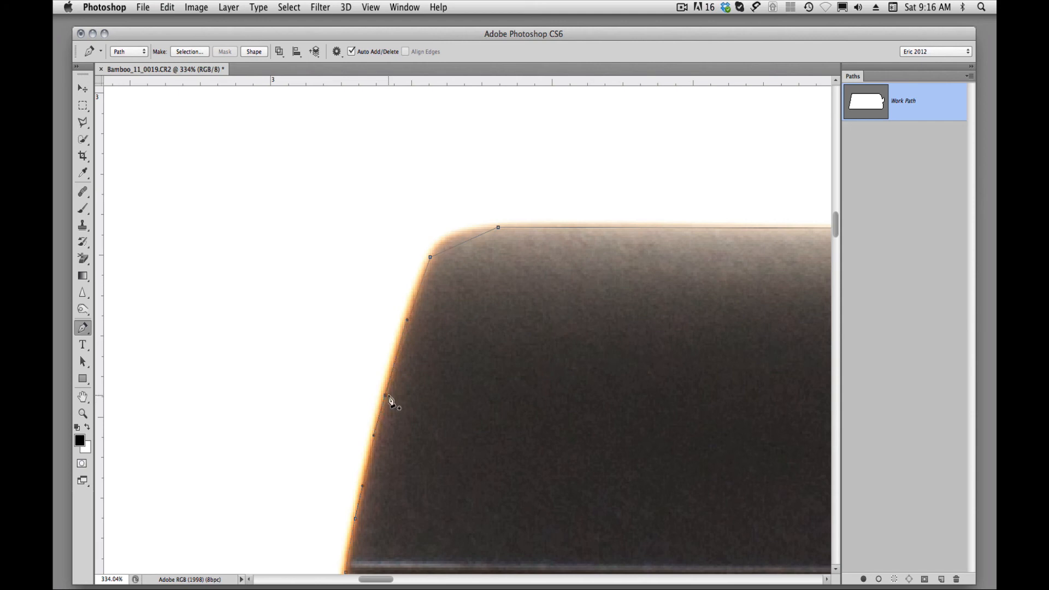
super+click(469, 274)
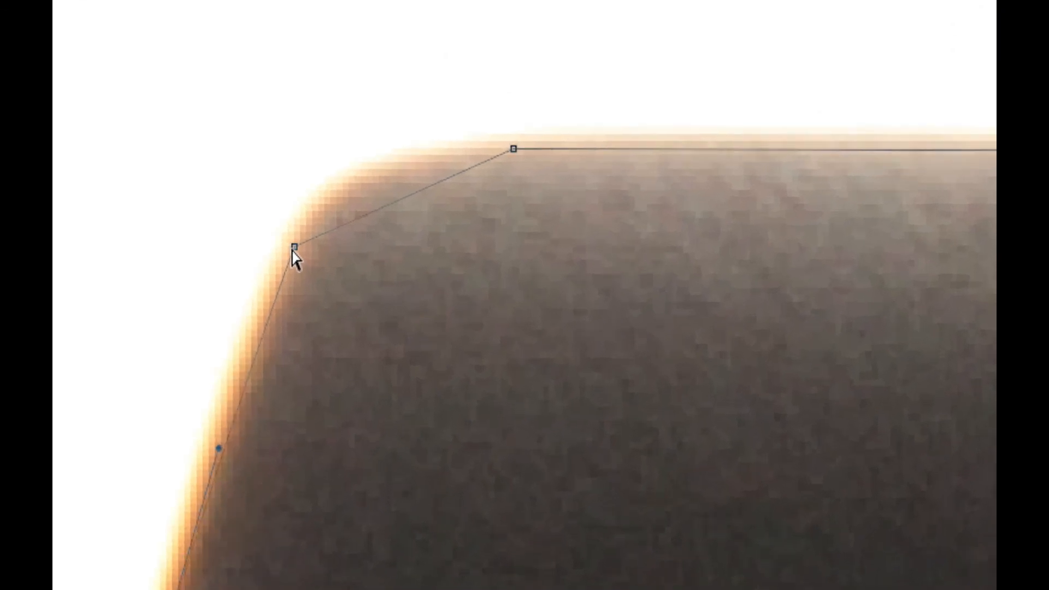
drag(412, 237, 405, 259)
drag(278, 290, 270, 310)
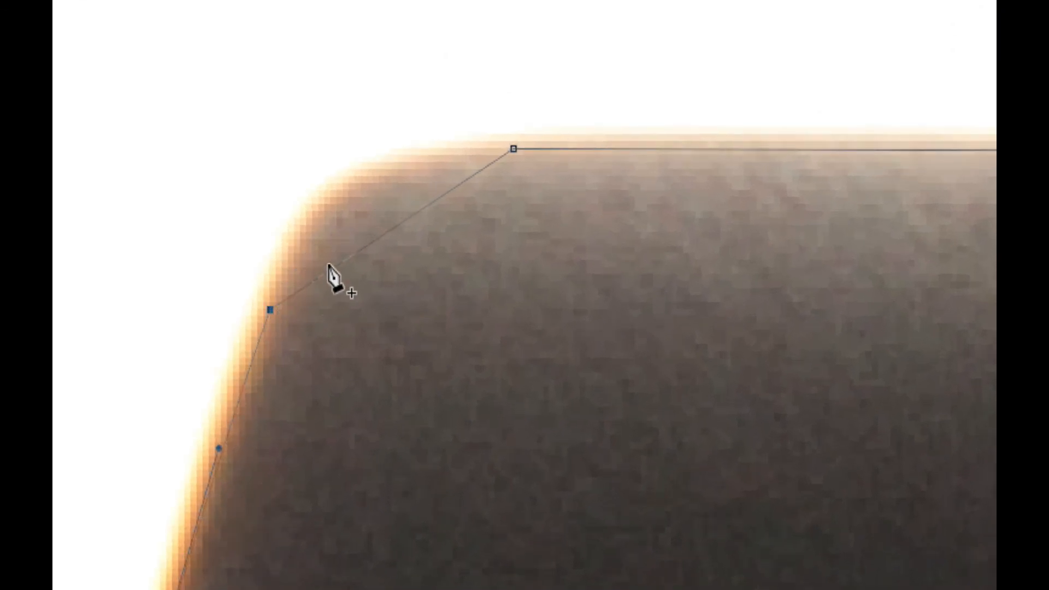
click(376, 239)
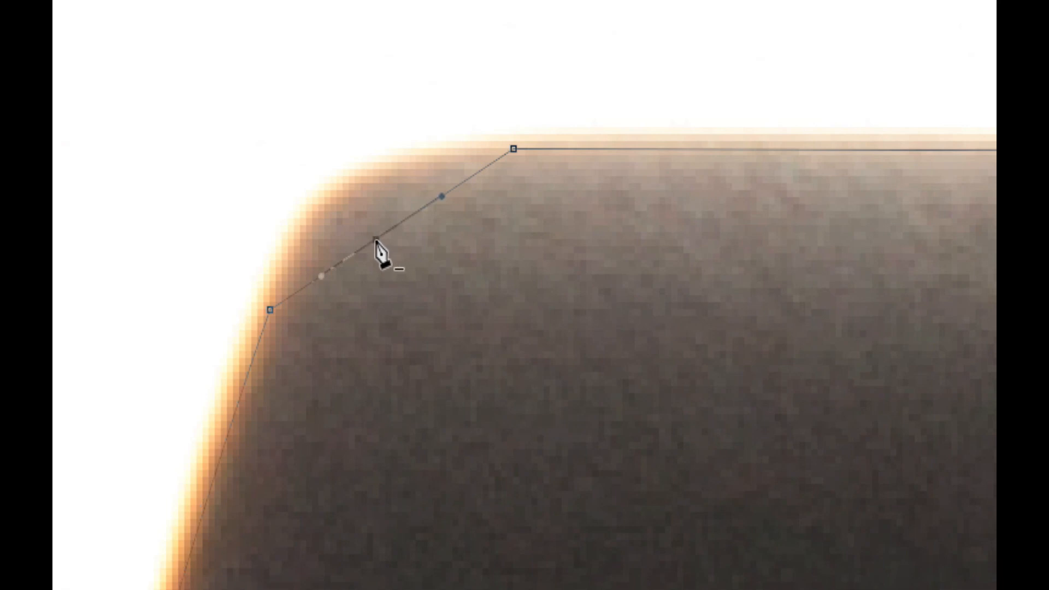
click(376, 240)
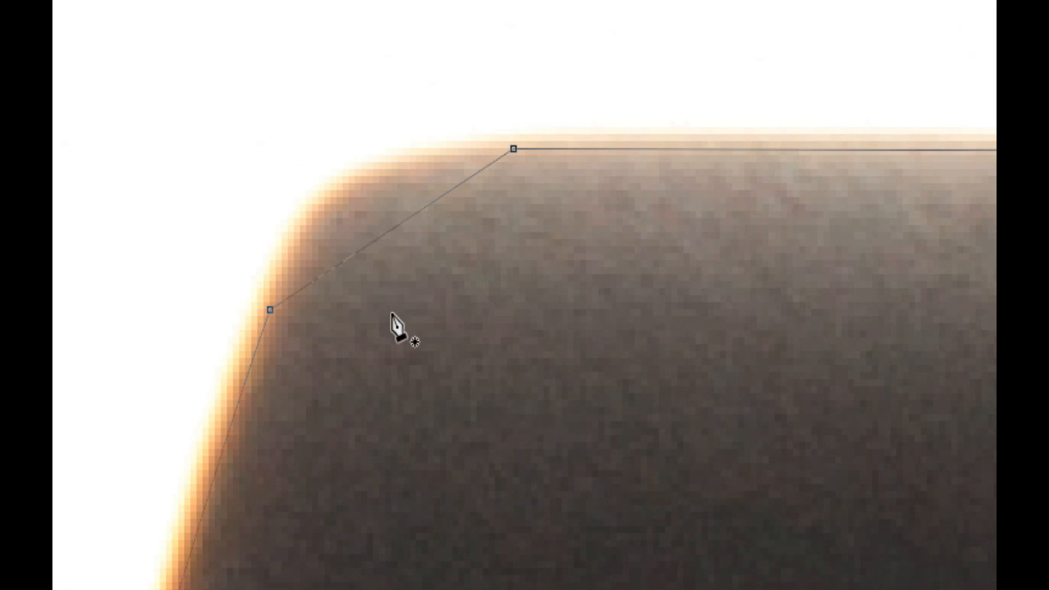
click(387, 234)
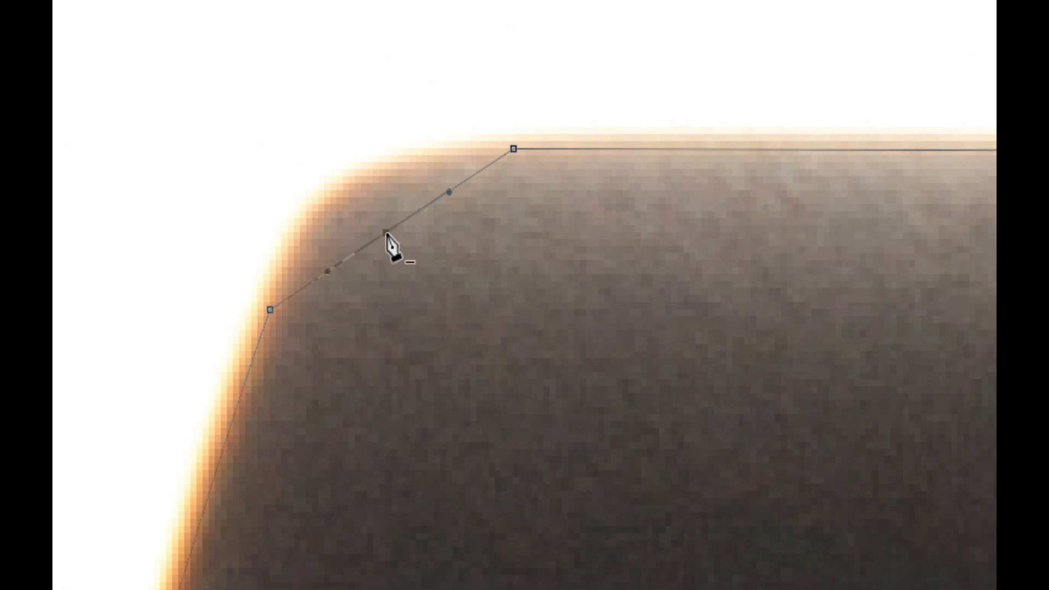
click(387, 235)
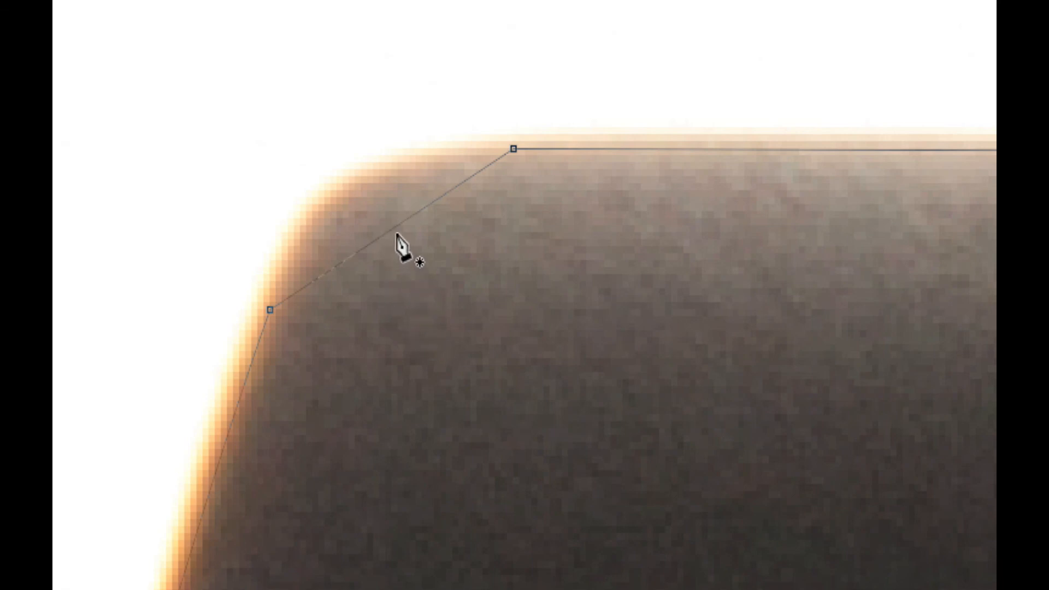
Add an anchor midway across the upper-left corner, pull it out to the rounded edge, and shift the anchor below to fit.
click(394, 229)
drag(396, 234, 361, 184)
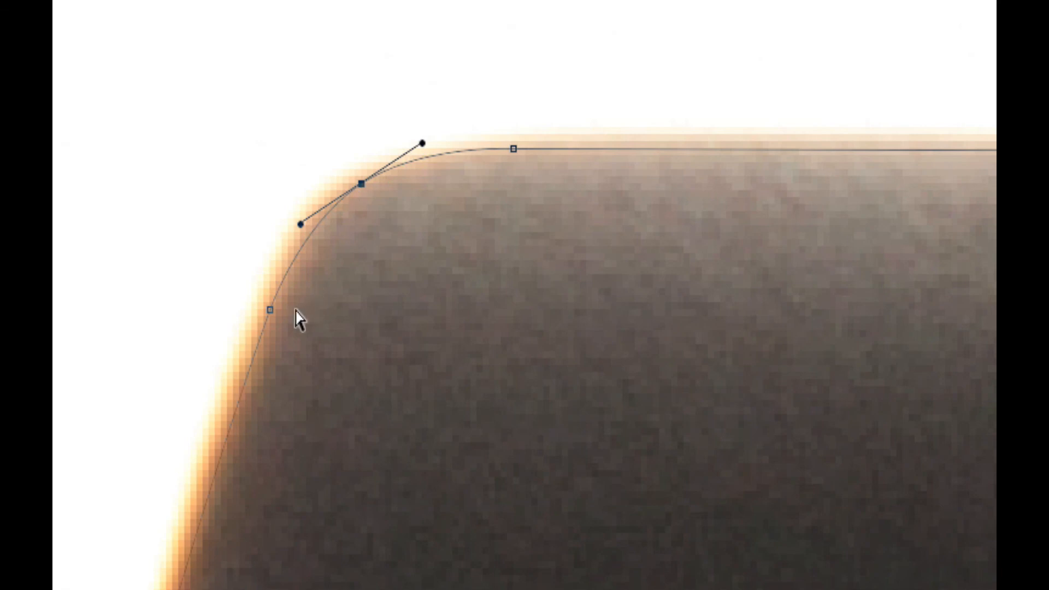
drag(273, 311, 258, 331)
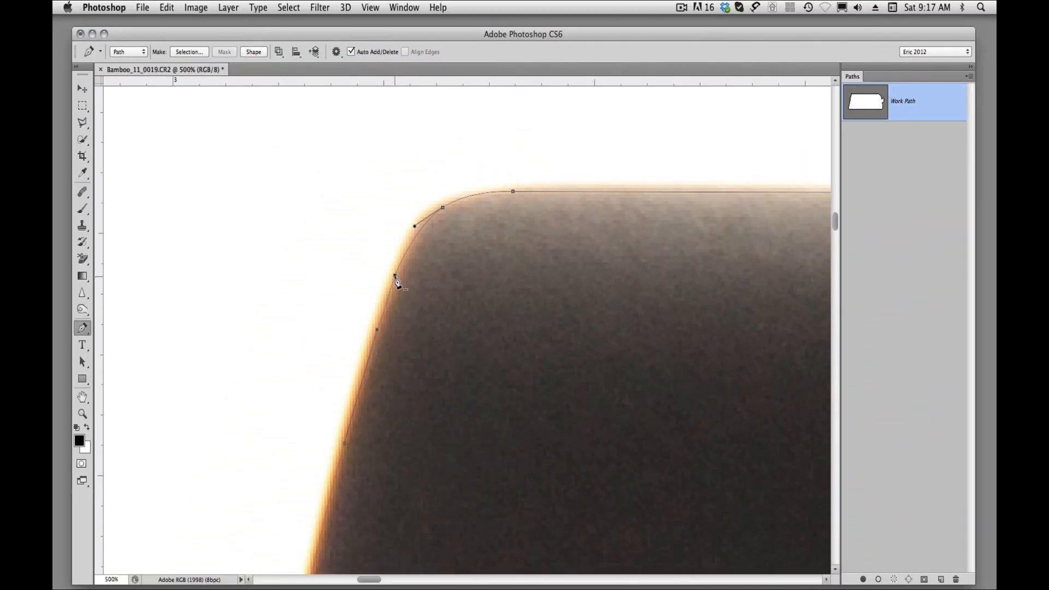
Delete the lower anchor of the upper-left corner and fit the remaining curve handle and top-edge anchor to the tablet's outline.
click(395, 276)
drag(402, 235, 403, 230)
super+click(514, 192)
drag(519, 192, 520, 190)
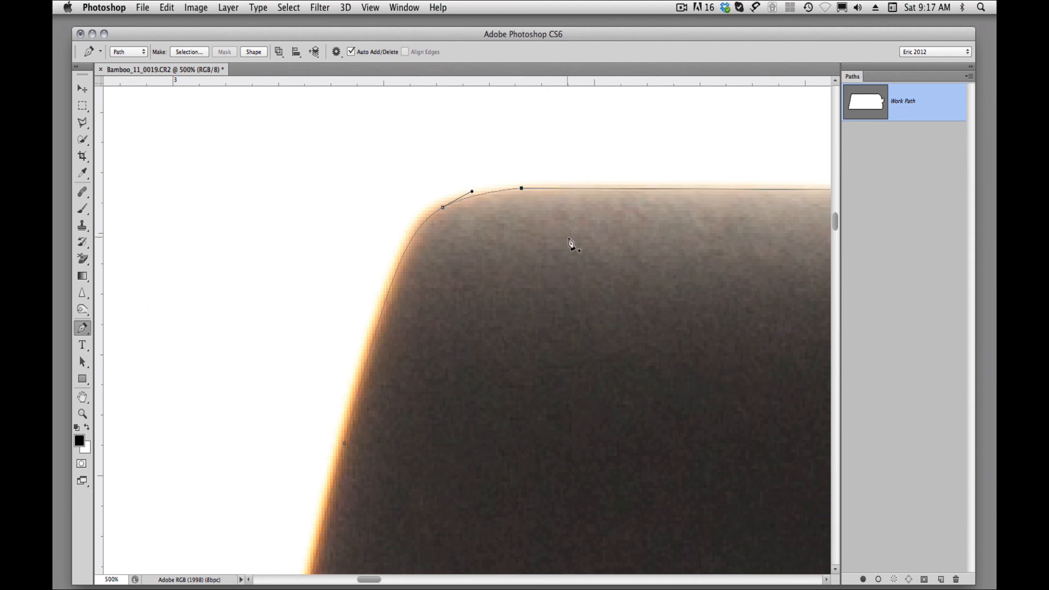
Follow the top edge to the upper-right corner and move the anchor where the rounding begins slightly inside the tablet's edge.
drag(594, 256, 395, 356)
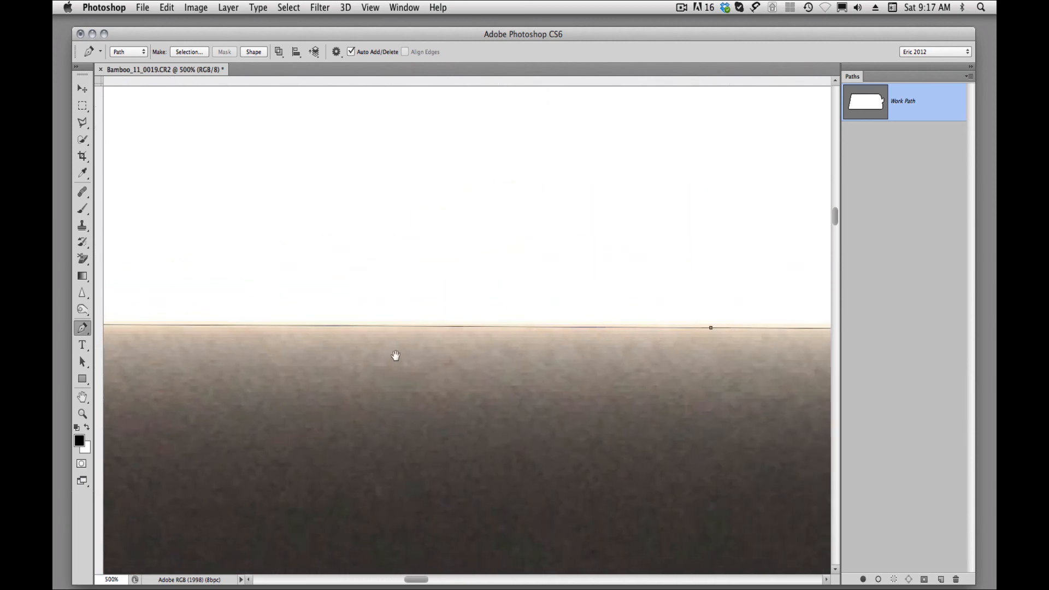
drag(549, 378, 414, 375)
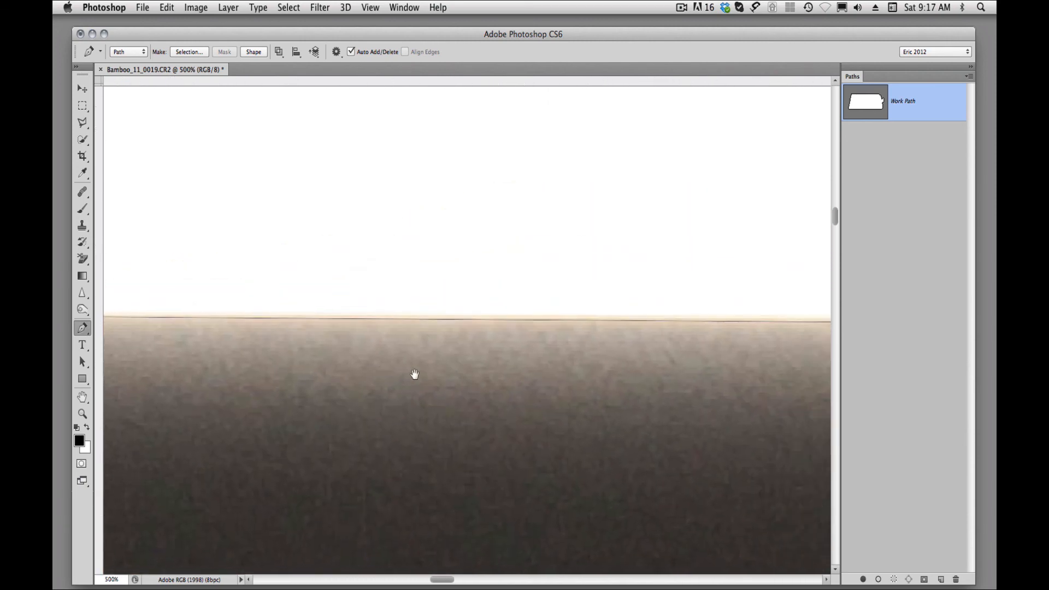
drag(567, 375, 267, 368)
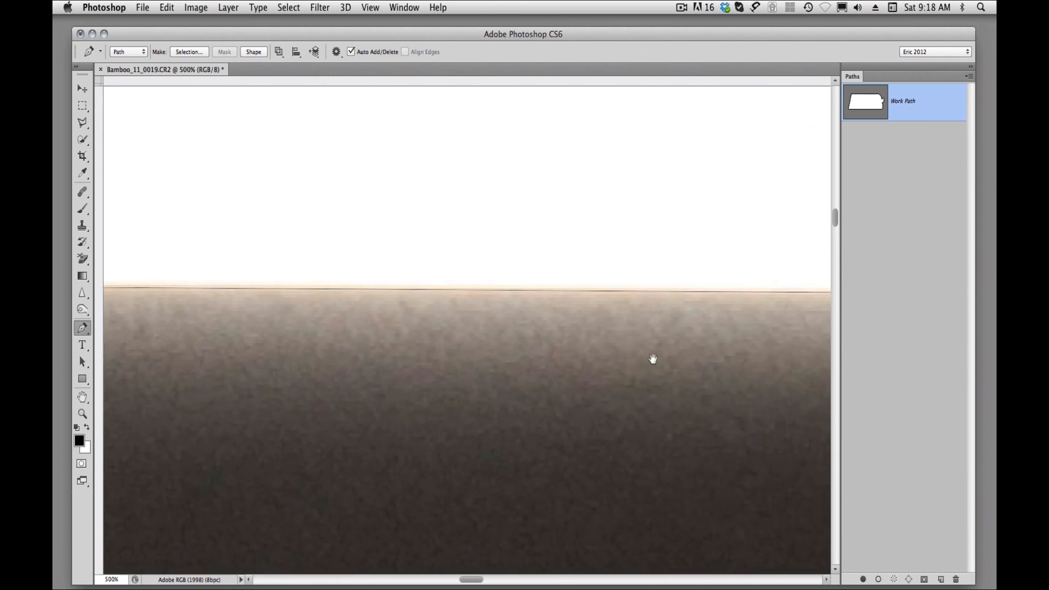
drag(653, 359, 477, 368)
drag(655, 369, 316, 356)
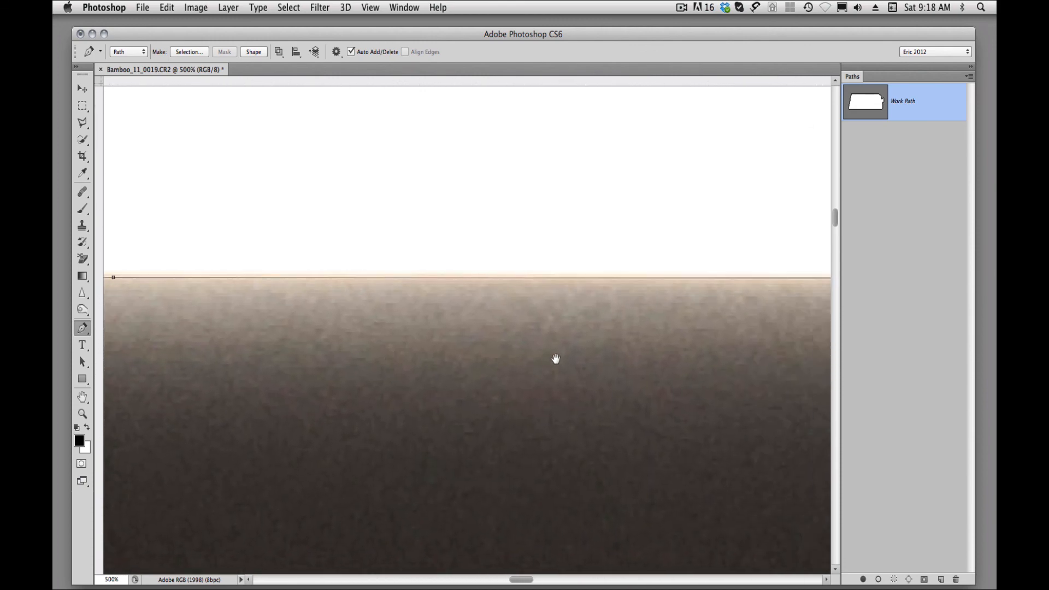
drag(589, 356, 234, 356)
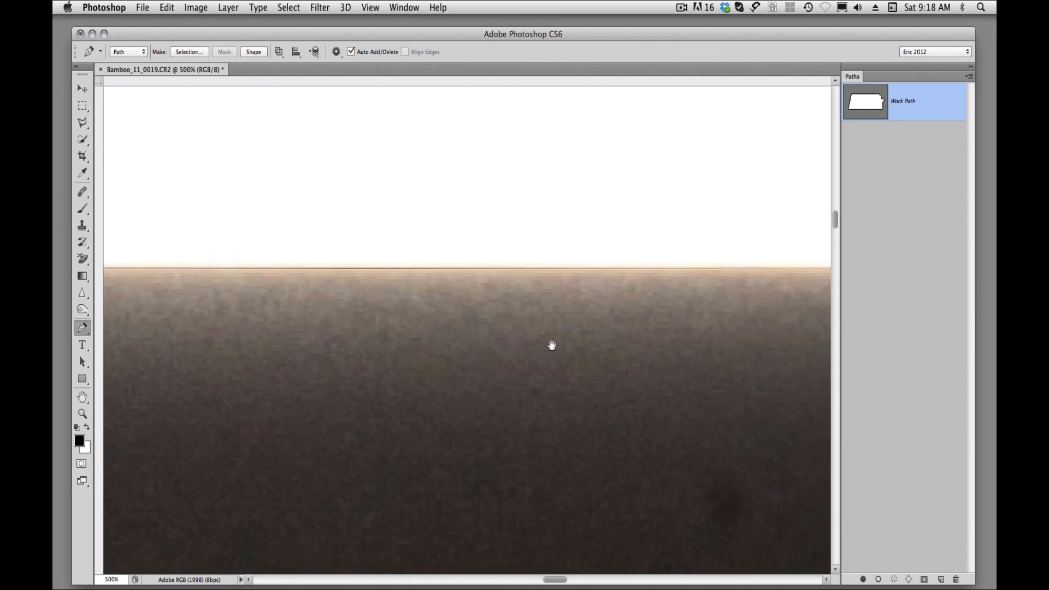
drag(551, 344, 318, 344)
drag(658, 326, 448, 330)
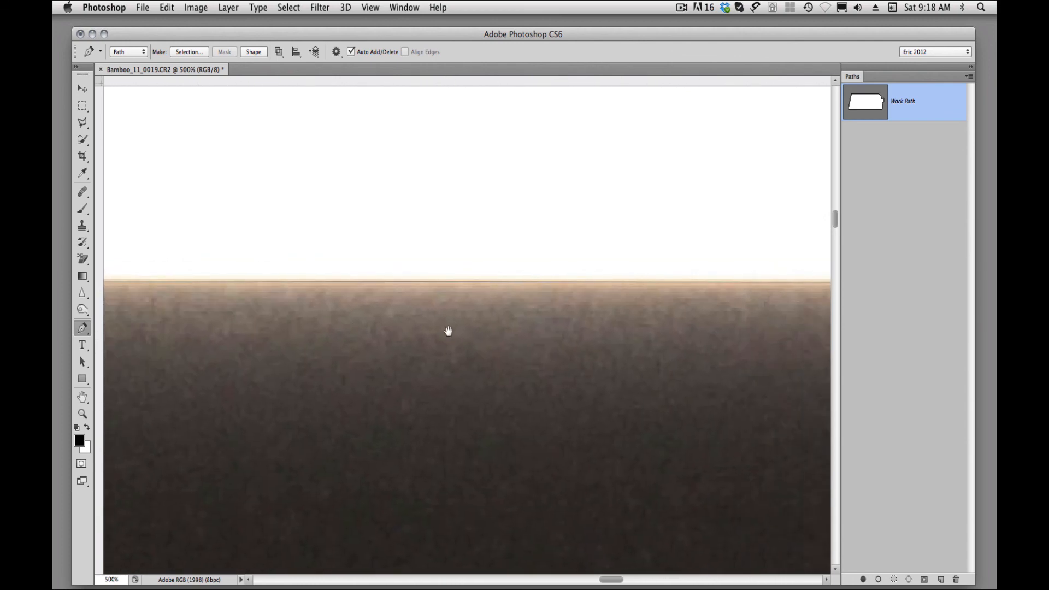
drag(693, 333, 311, 320)
drag(675, 318, 362, 322)
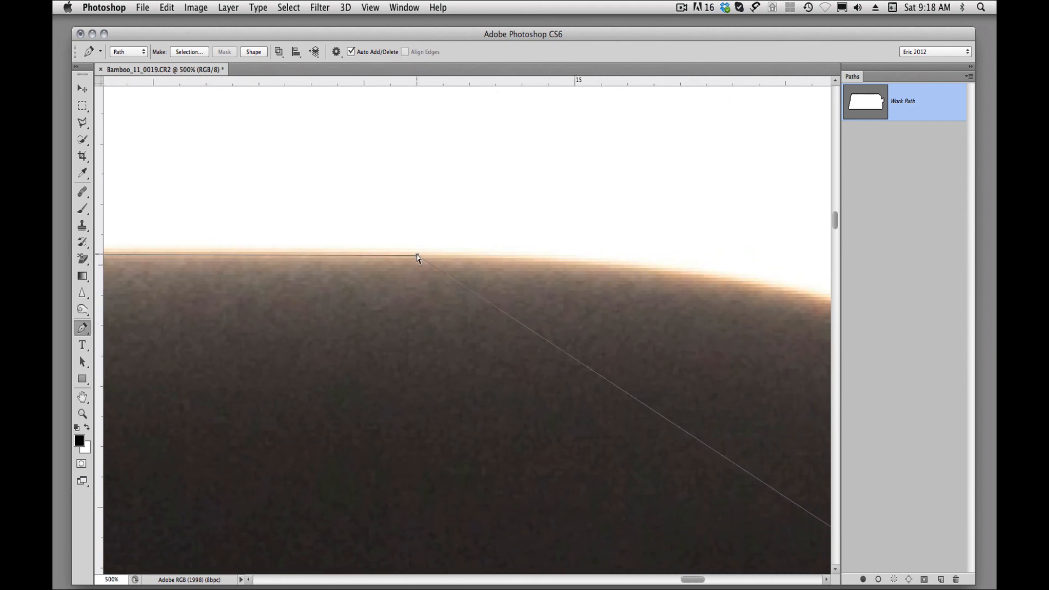
mouse_move(418, 258)
mouse_down()
mouse_move(417, 283)
mouse_move(422, 260)
mouse_up()
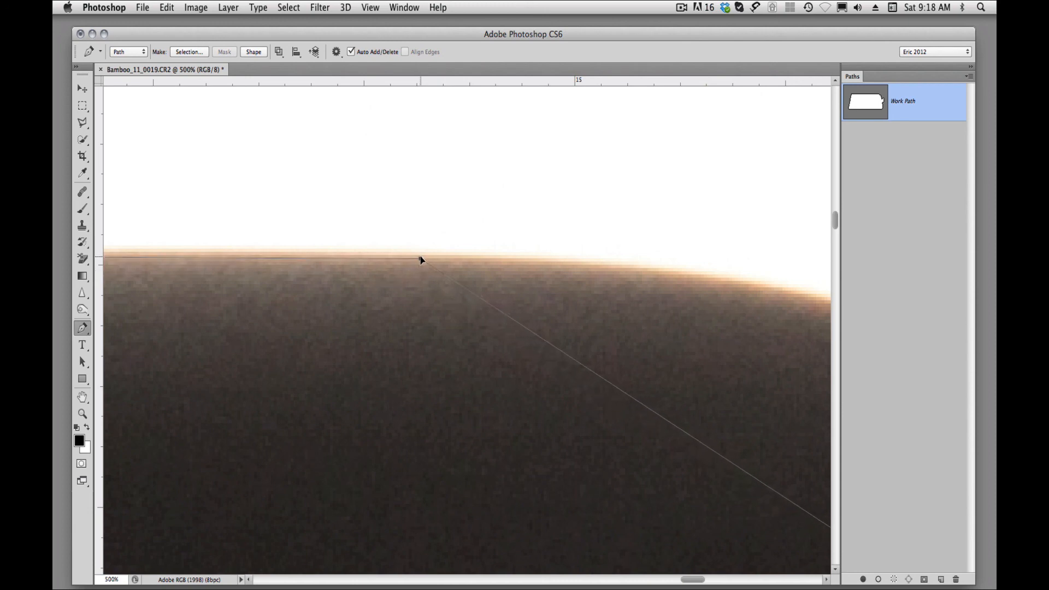
Add an anchor midway along the straight segment across the upper-right corner and pull it out to the rounded edge.
alt+super+click(586, 338)
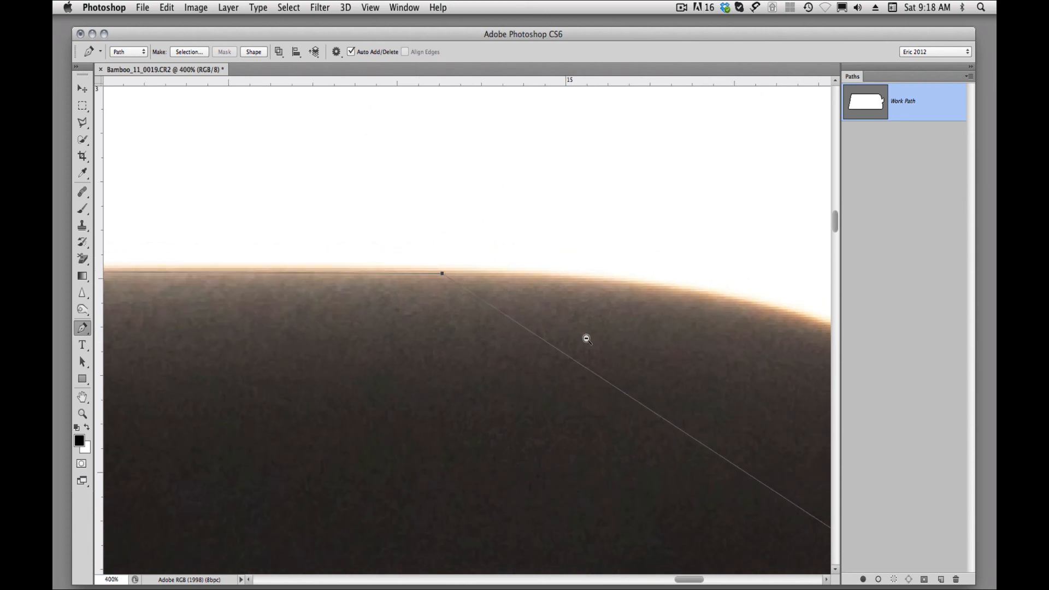
alt+super+click(586, 339)
alt+super+click(602, 349)
drag(607, 366, 480, 282)
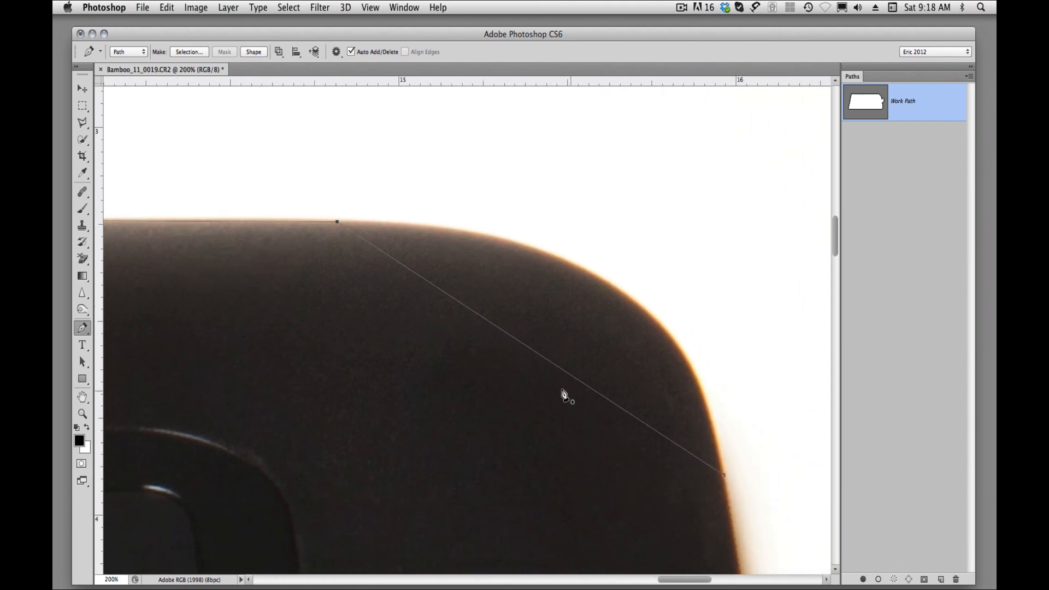
click(522, 343)
drag(522, 342, 609, 288)
Adjust both direction handles and the position of the upper-right corner's middle anchor so the curve matches the tablet's edge.
drag(514, 225, 505, 217)
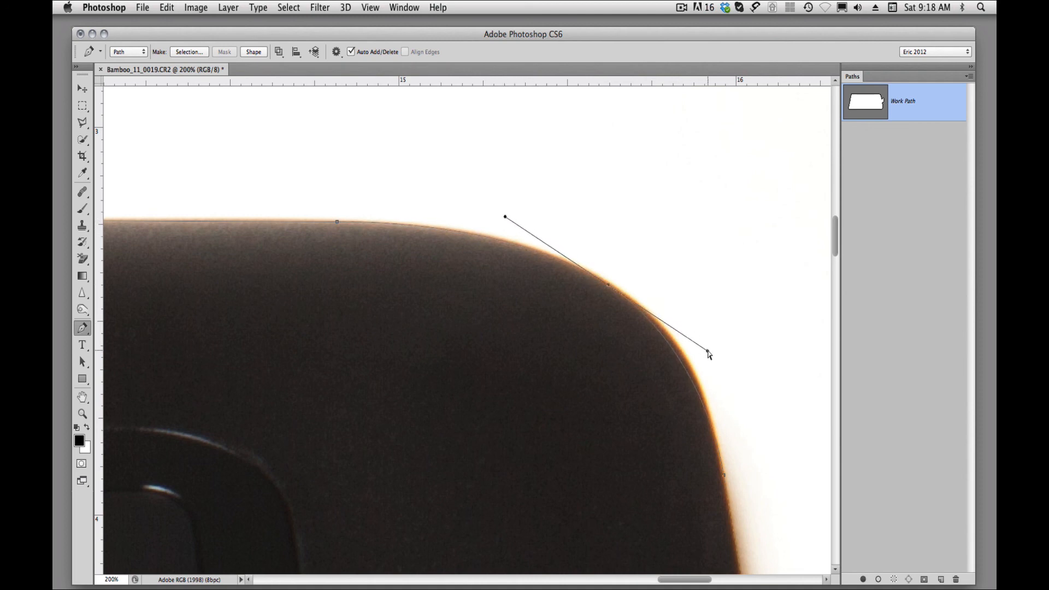
drag(708, 354, 714, 354)
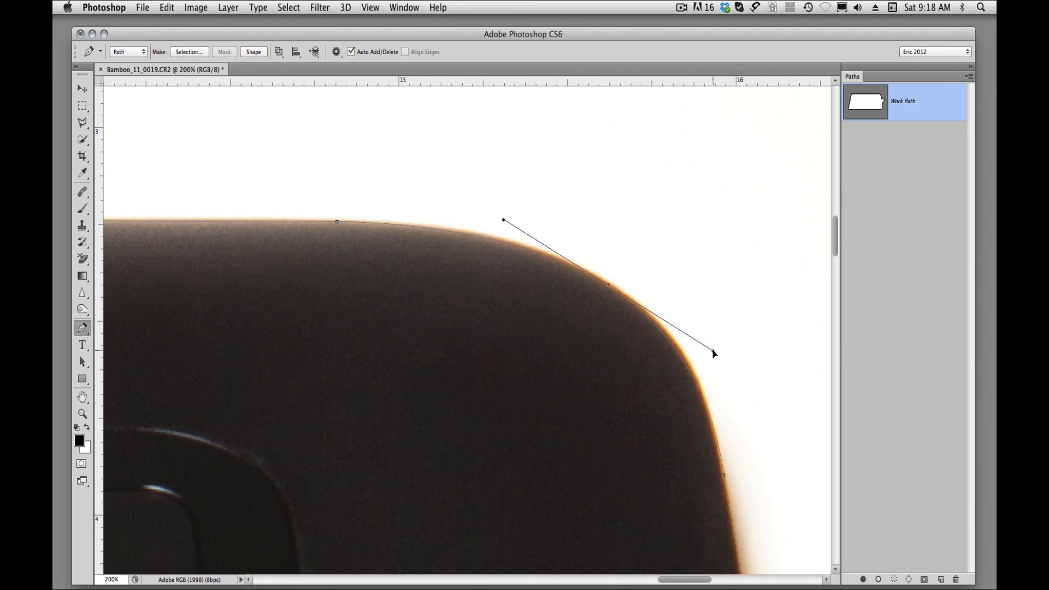
mouse_move(607, 285)
mouse_down()
mouse_move(623, 296)
mouse_move(609, 287)
mouse_up()
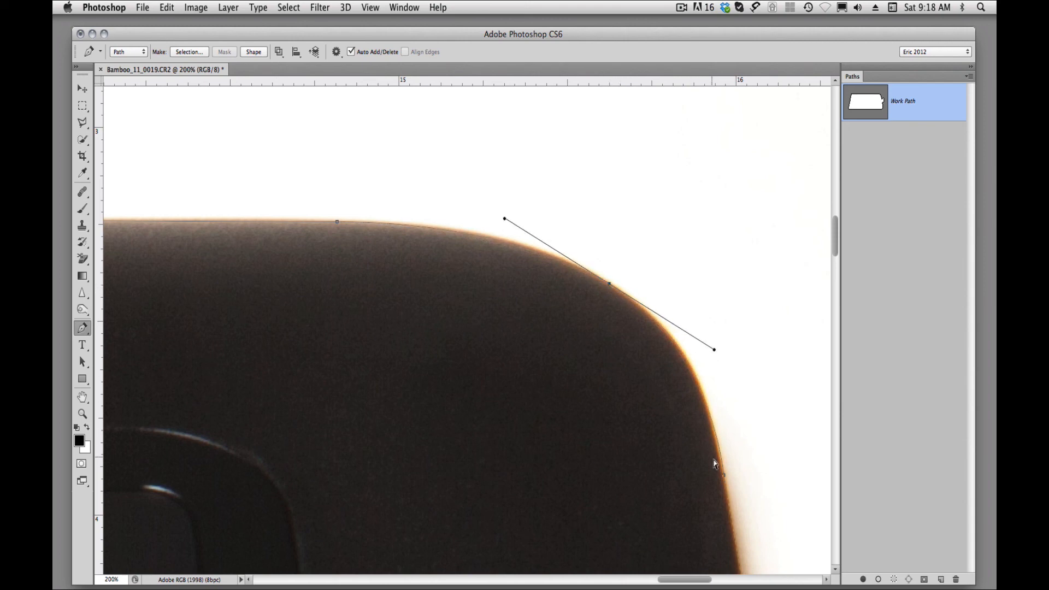
Turn the anchor midway up the red tab's wavy edge into a smooth point and shape its handles to follow the S-curve.
drag(604, 371, 369, 153)
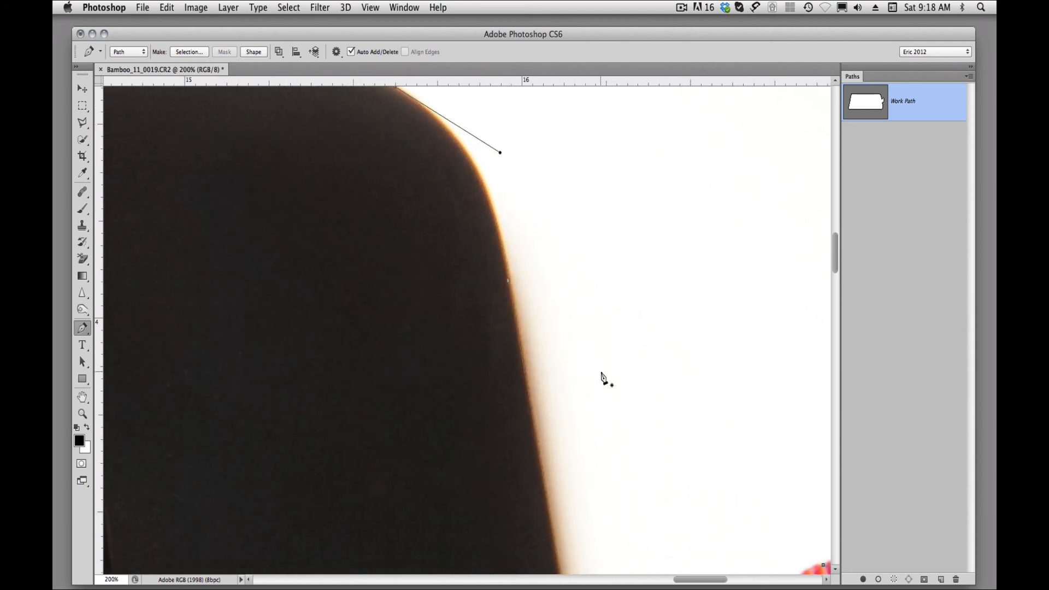
drag(601, 375, 541, 206)
drag(544, 321, 471, 211)
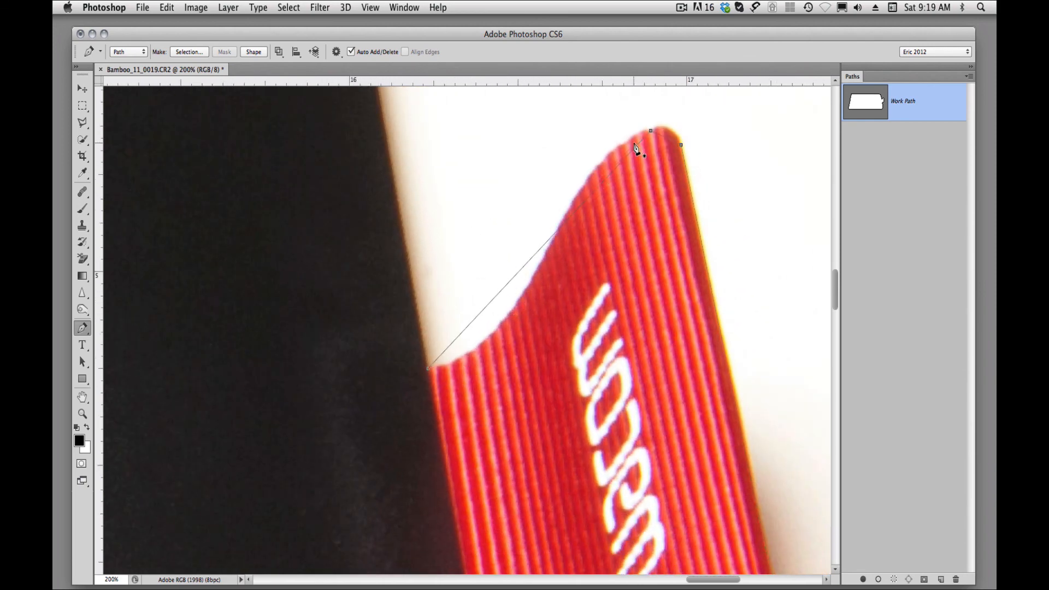
click(557, 231)
drag(496, 296, 500, 370)
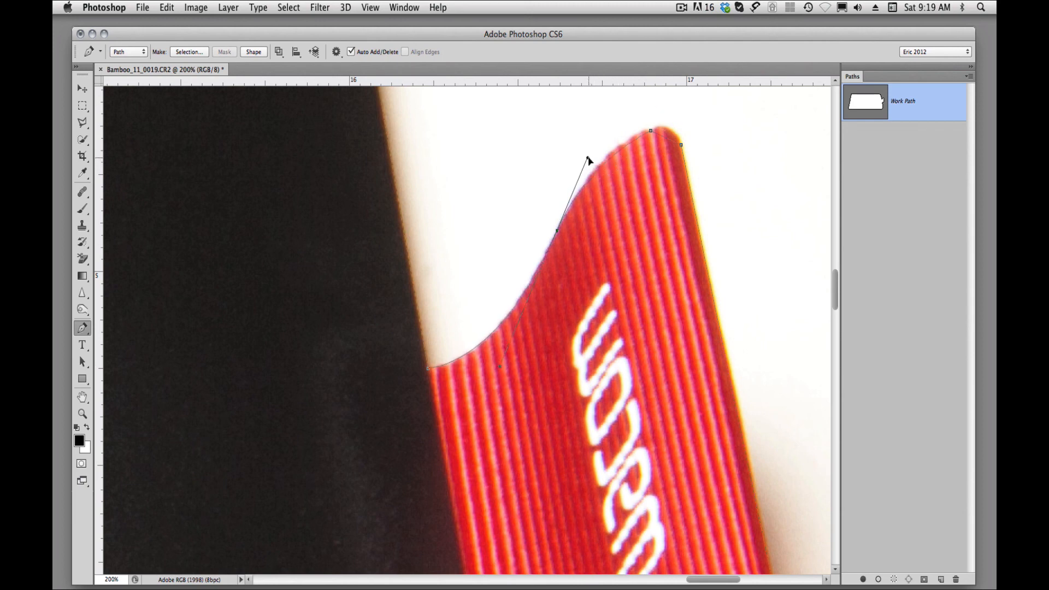
drag(589, 158, 599, 134)
click(558, 232)
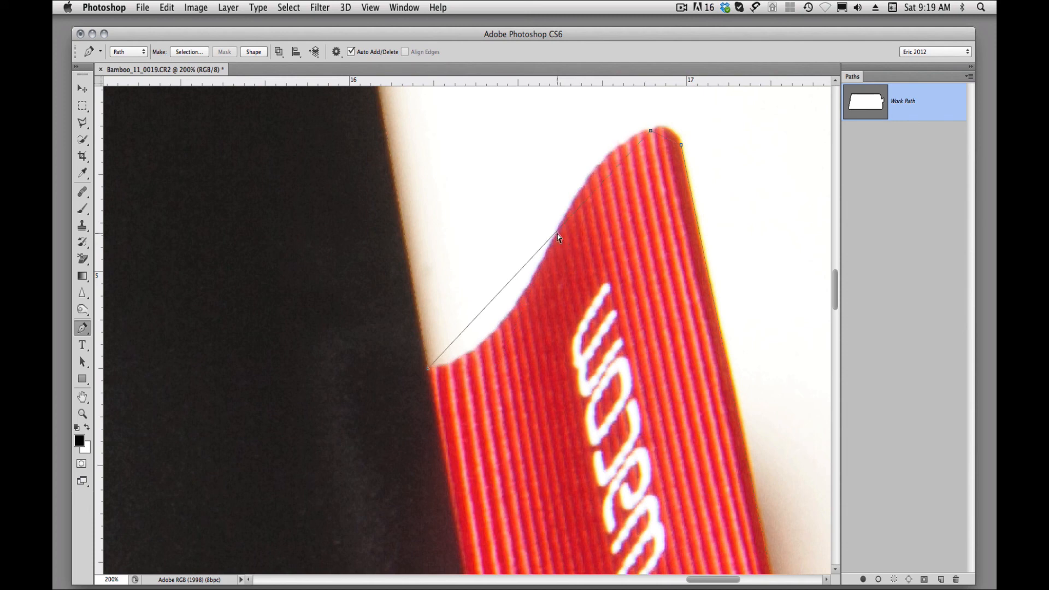
key(super+z)
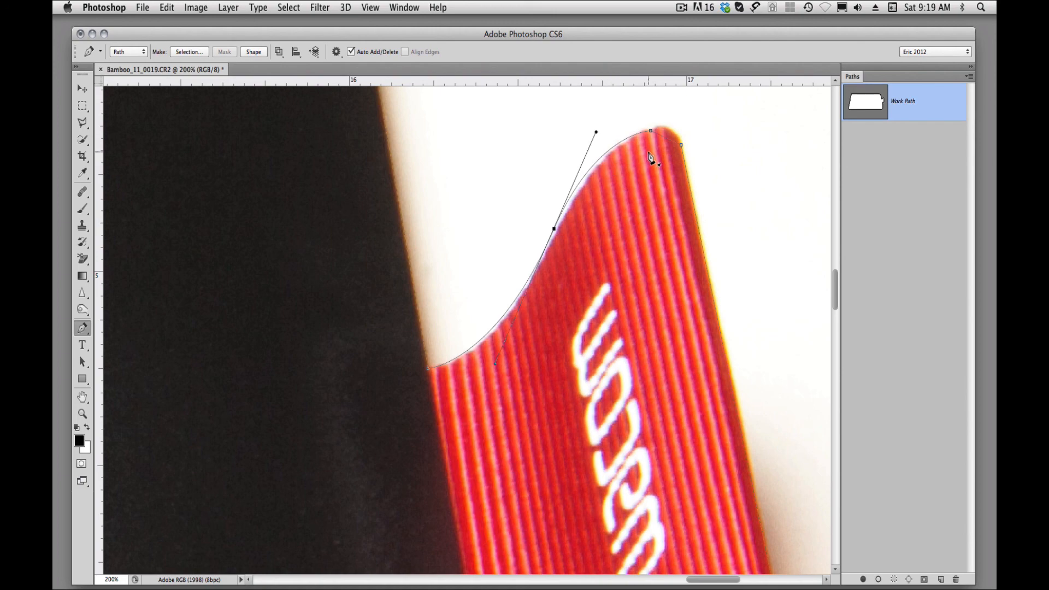
Add an anchor midway across the red tab's upper tip and pull it out to the rounded edge.
super+click(671, 161)
super+click(673, 156)
drag(686, 148, 627, 266)
click(627, 251)
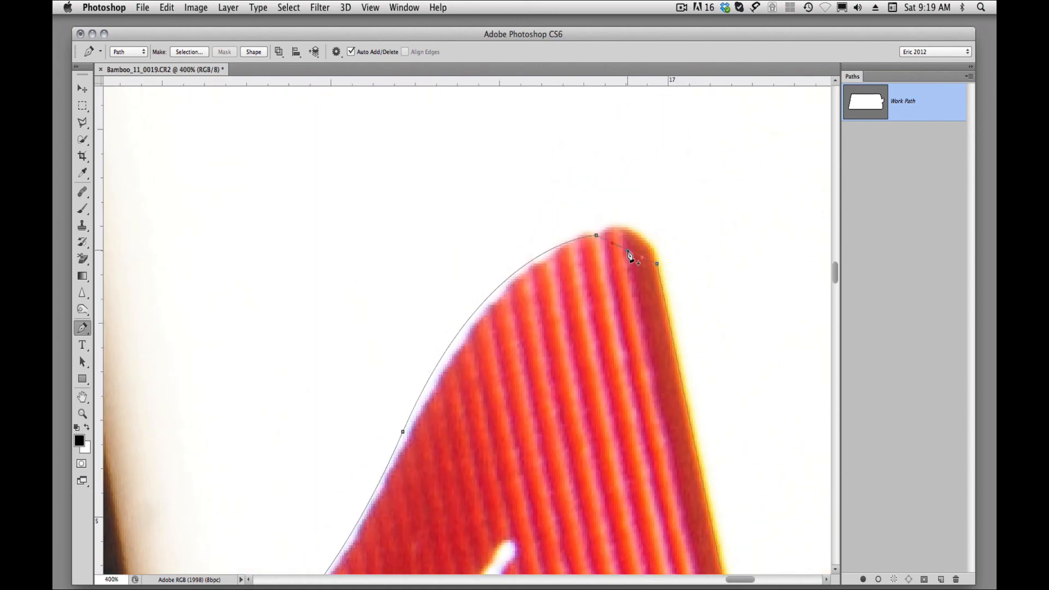
drag(629, 255, 651, 236)
Add an anchor along the red tab's straight outer edge and position it so the path follows the edge.
drag(592, 431, 537, 373)
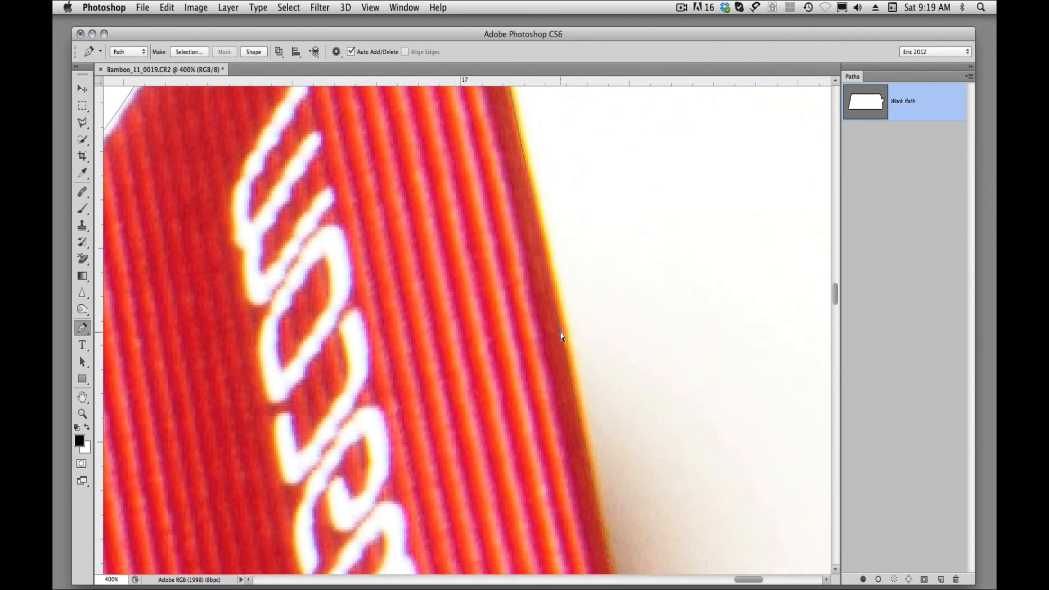
click(563, 327)
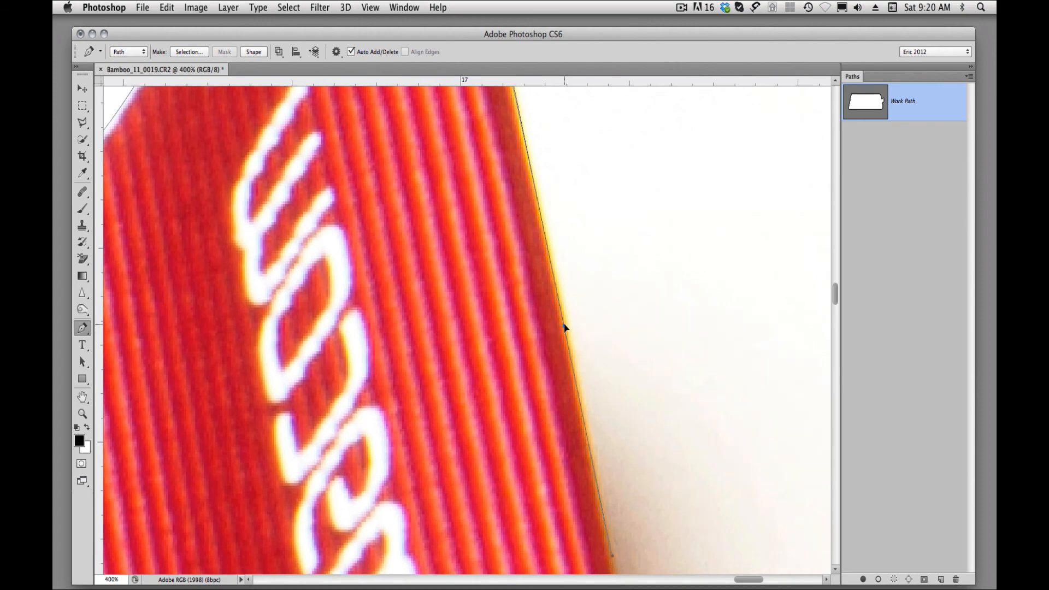
scroll(592, 241, up, 5)
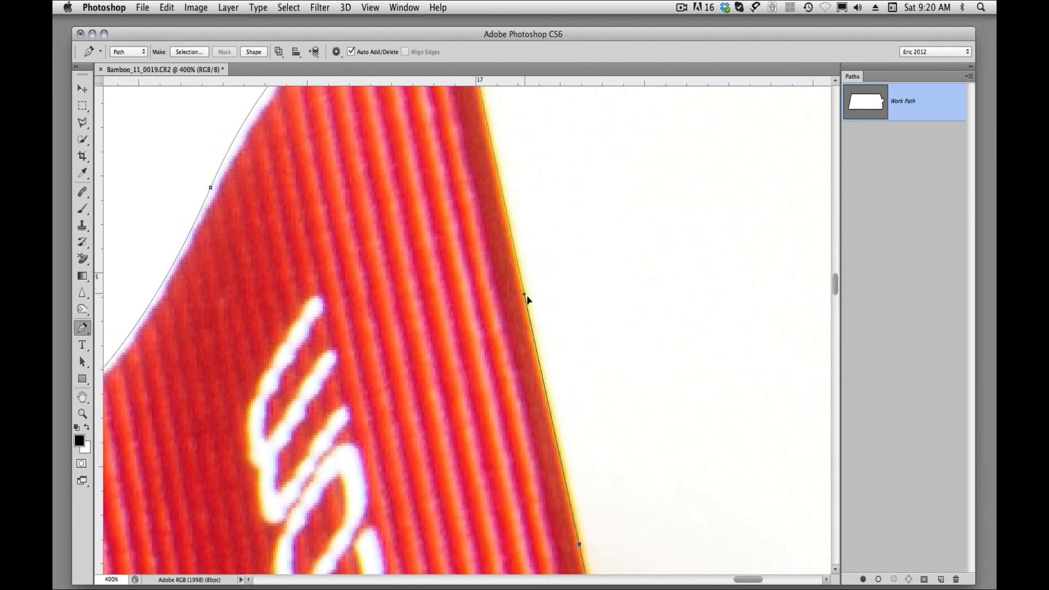
scroll(567, 288, down, 10)
scroll(566, 288, right, 5)
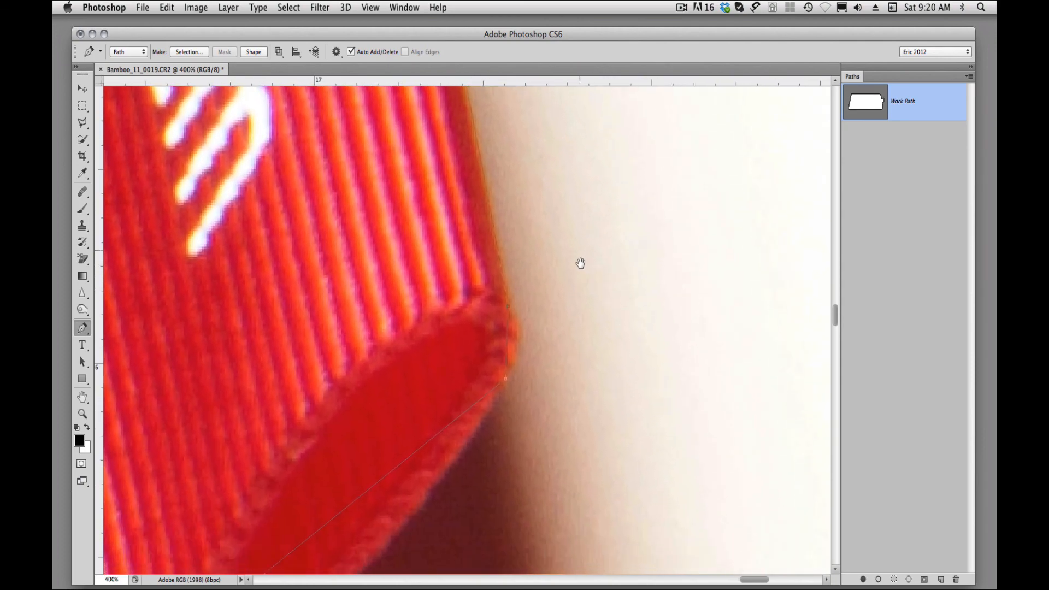
Pull the short path segment at the red tab's lower outer tip outward to follow its rounded edge.
scroll(580, 263, down, 1)
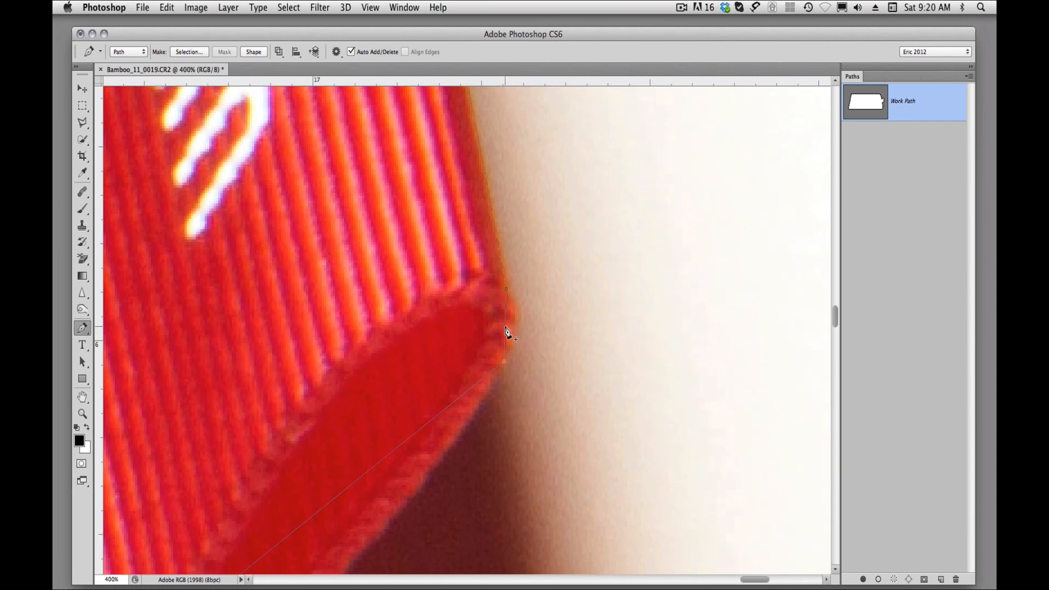
drag(505, 328, 516, 329)
scroll(533, 334, down, 6)
scroll(562, 391, left, 3)
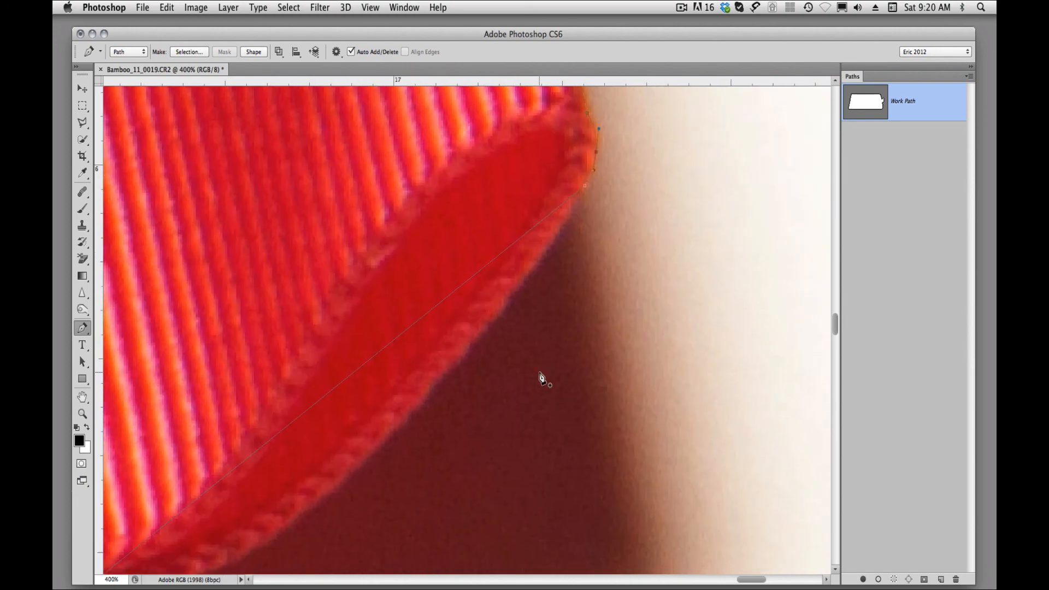
Add an anchor midway along the red tab's bottom edge, pull it outward, and shape both handles to follow the curve.
alt+click(488, 370)
drag(477, 376, 512, 309)
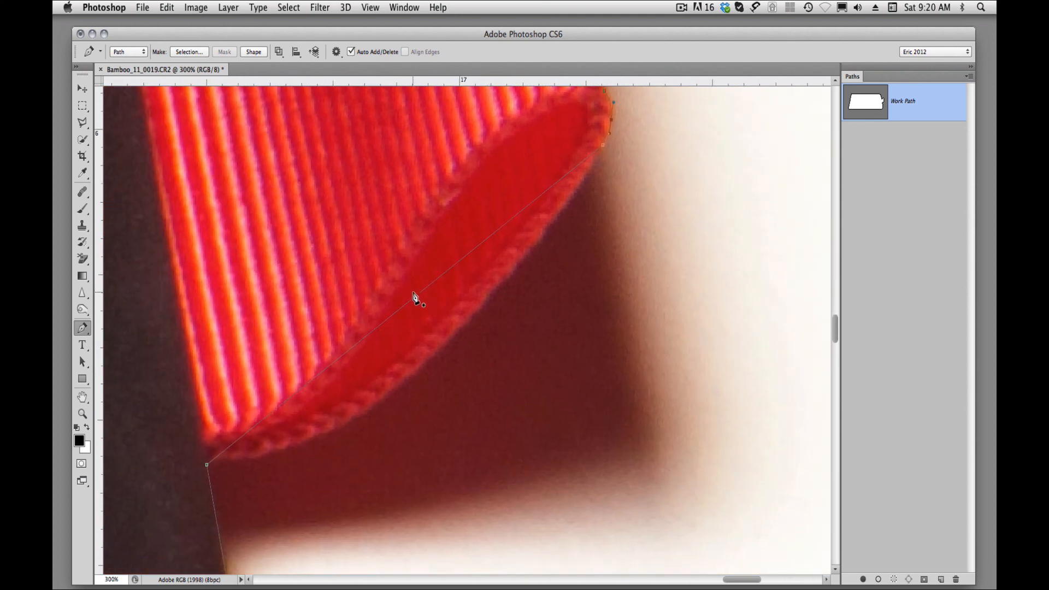
drag(417, 301, 407, 382)
drag(512, 298, 516, 294)
drag(410, 385, 414, 389)
drag(310, 469, 304, 475)
drag(520, 297, 548, 265)
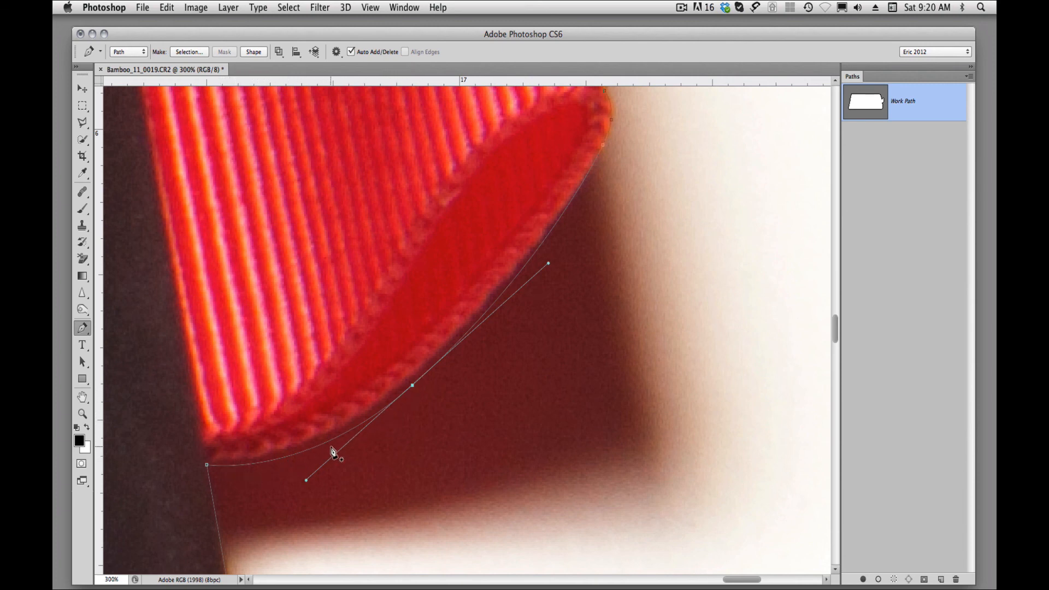
Fine-tune the anchor where the red tab's bottom meets the tablet, and the right-edge anchor just above the lower-right corner.
key(super+minus)
drag(330, 444, 360, 280)
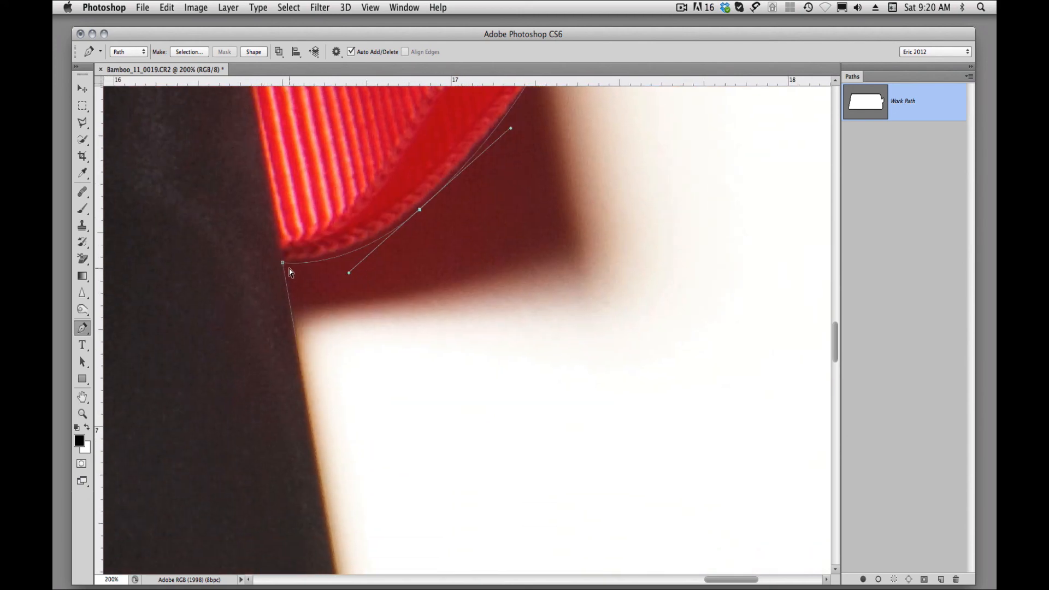
drag(283, 263, 282, 264)
drag(448, 407, 466, 237)
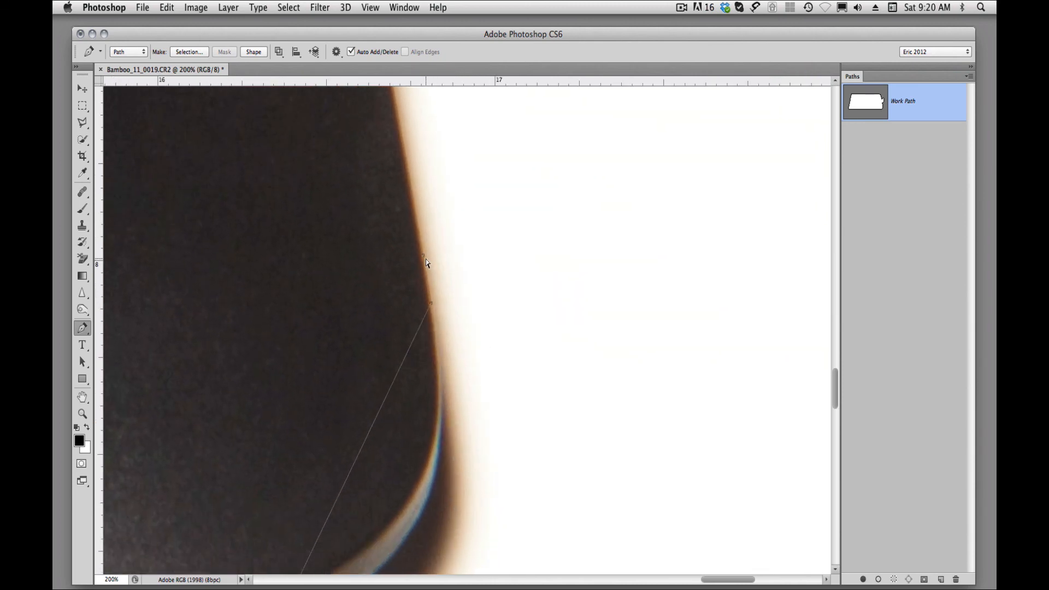
drag(423, 256, 420, 257)
scroll(490, 375, down, 3)
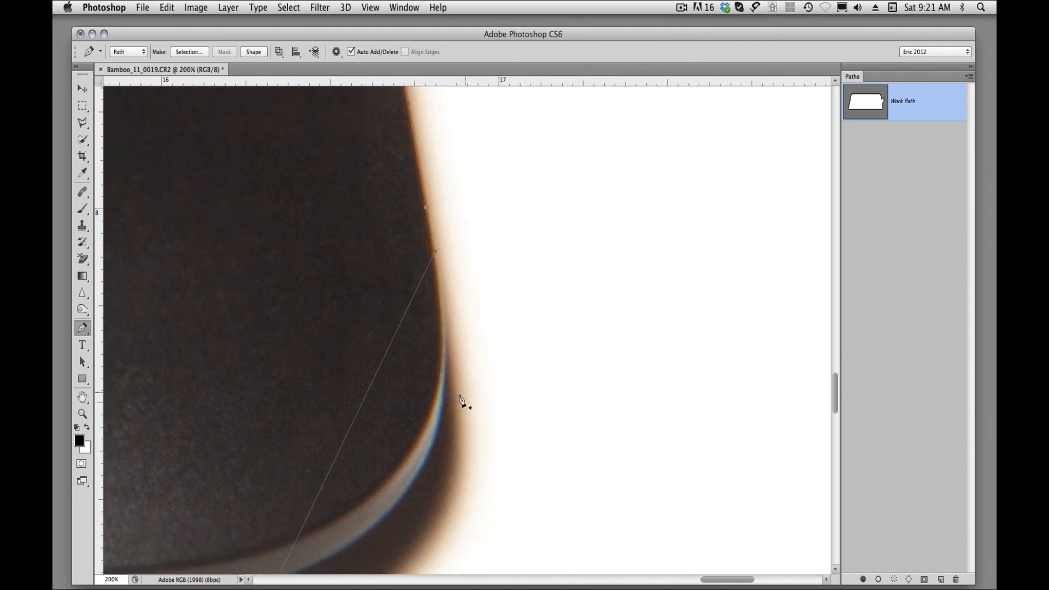
Add an anchor midway across the tablet's lower-right corner, pull it out to the rounded edge and adjust its upper handle.
click(353, 428)
drag(354, 426, 425, 469)
scroll(448, 426, up, 1)
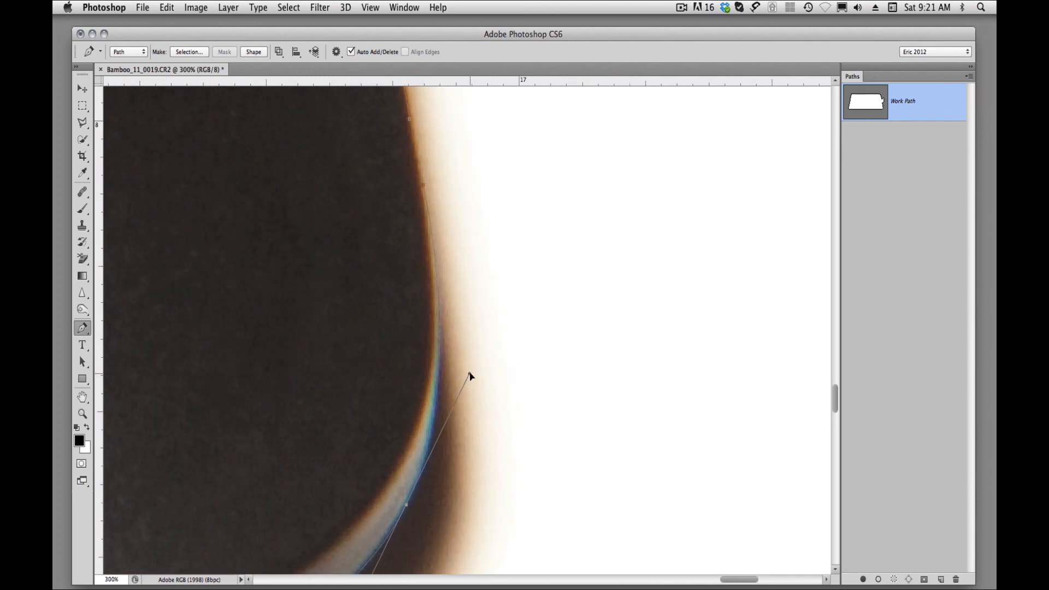
drag(470, 374, 470, 371)
drag(492, 513, 586, 264)
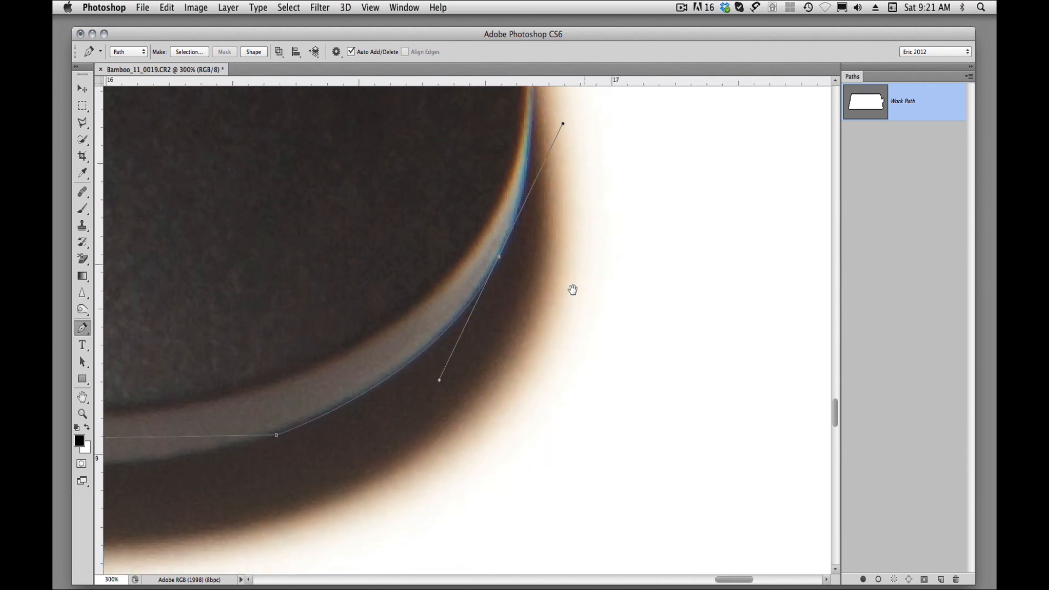
Nudge the anchor at the bottom end of the lower-right corner's curve vertically until it sits on the tablet's edge.
click(277, 436)
key(Down)
key(Down)
key(Down)
key(Down)
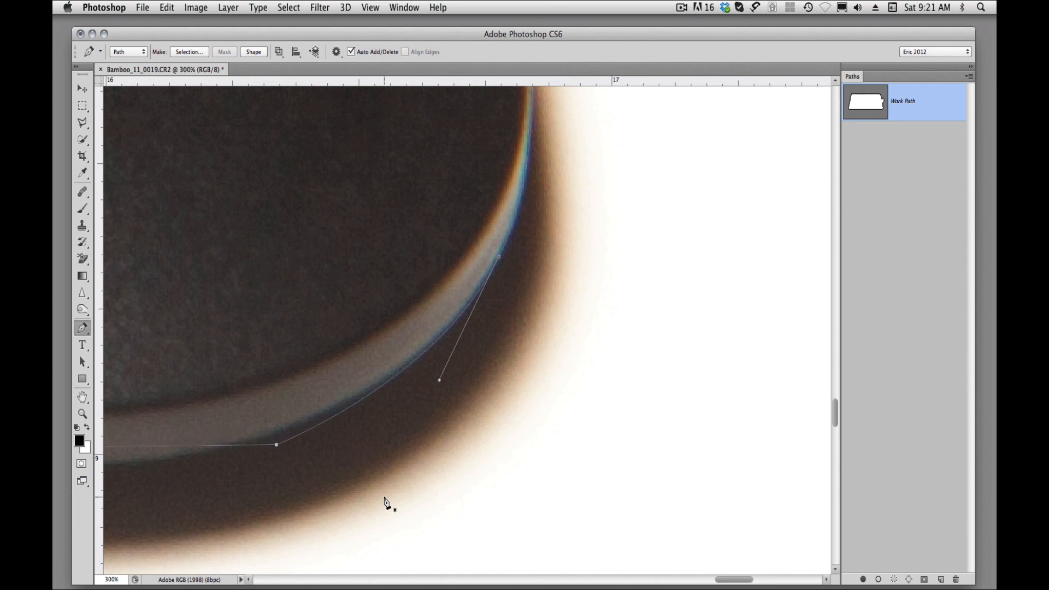
key(Up)
key(Up)
key(Up)
key(Up)
key(Up)
Add an anchor on the bottom edge just before the lower-right corner's curve and move it down onto the edge.
drag(290, 480, 632, 438)
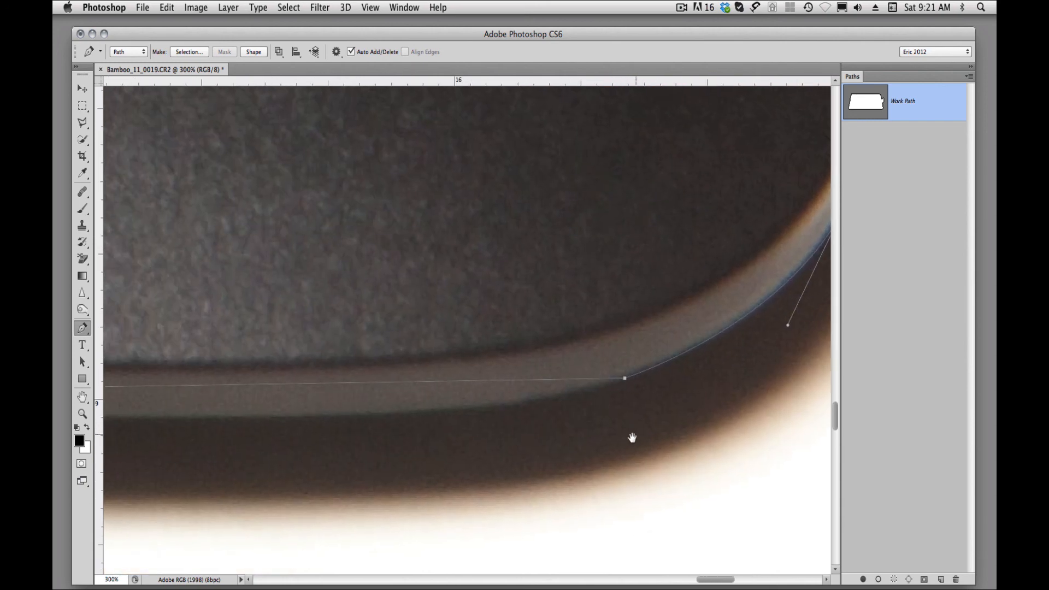
click(434, 383)
drag(435, 387, 392, 415)
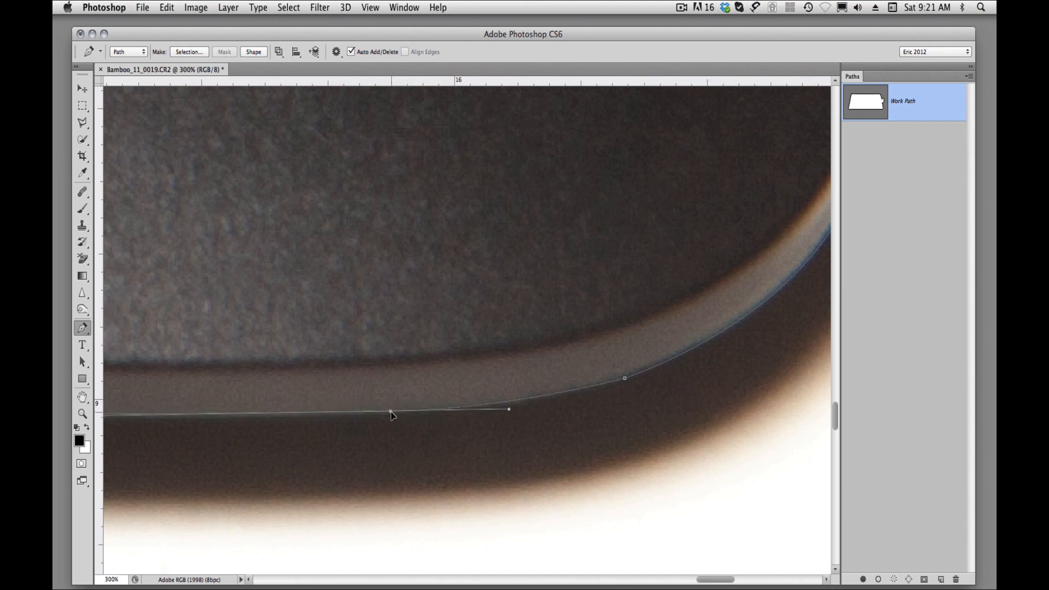
Follow the tablet's bottom edge toward the lower-left corner and nudge the nearest straight-edge anchor slightly up.
drag(295, 362, 700, 344)
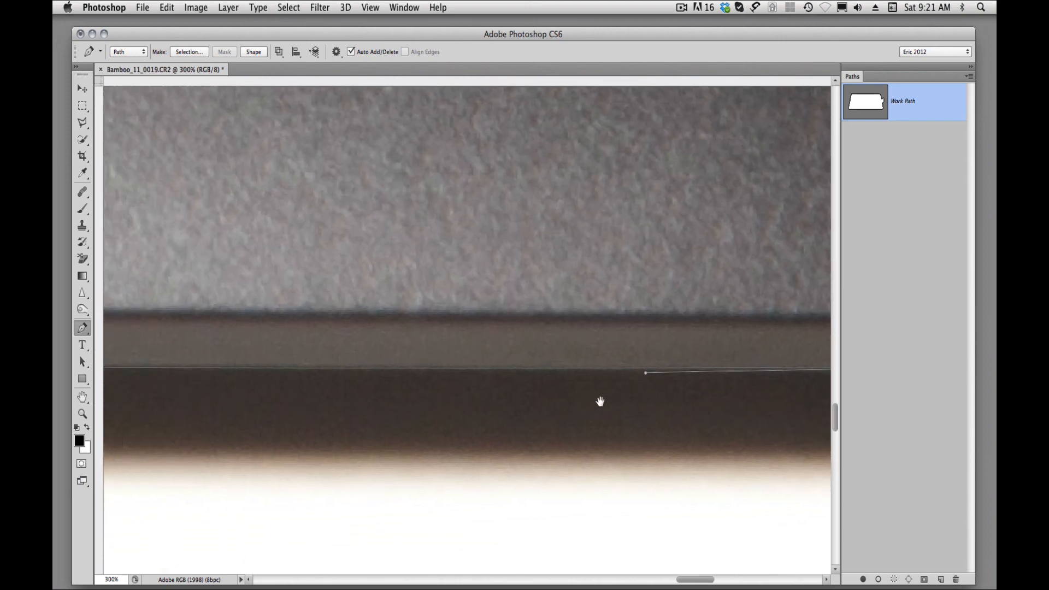
drag(301, 423, 669, 419)
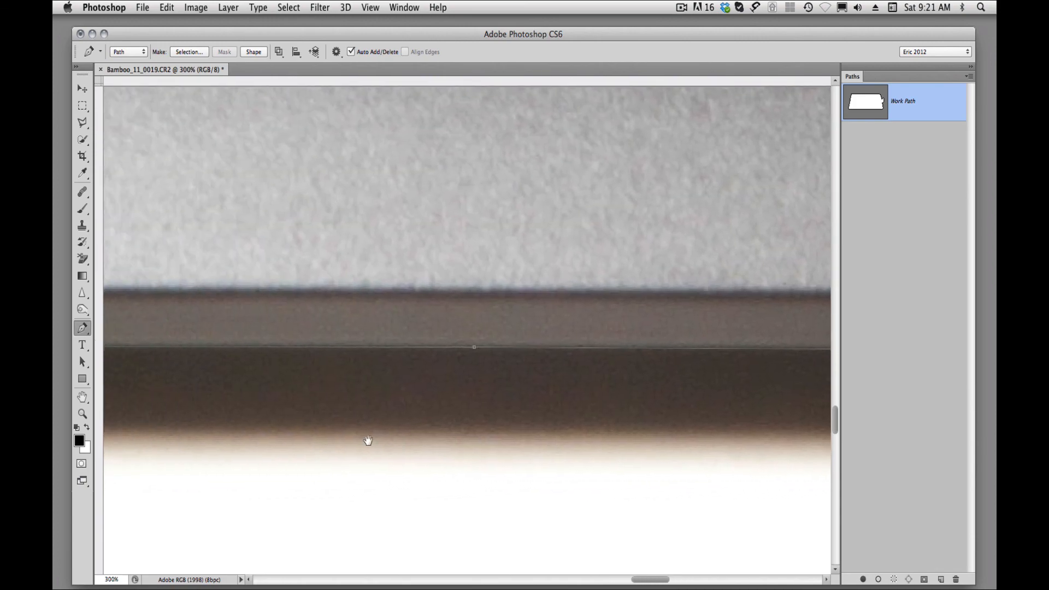
drag(324, 432, 653, 433)
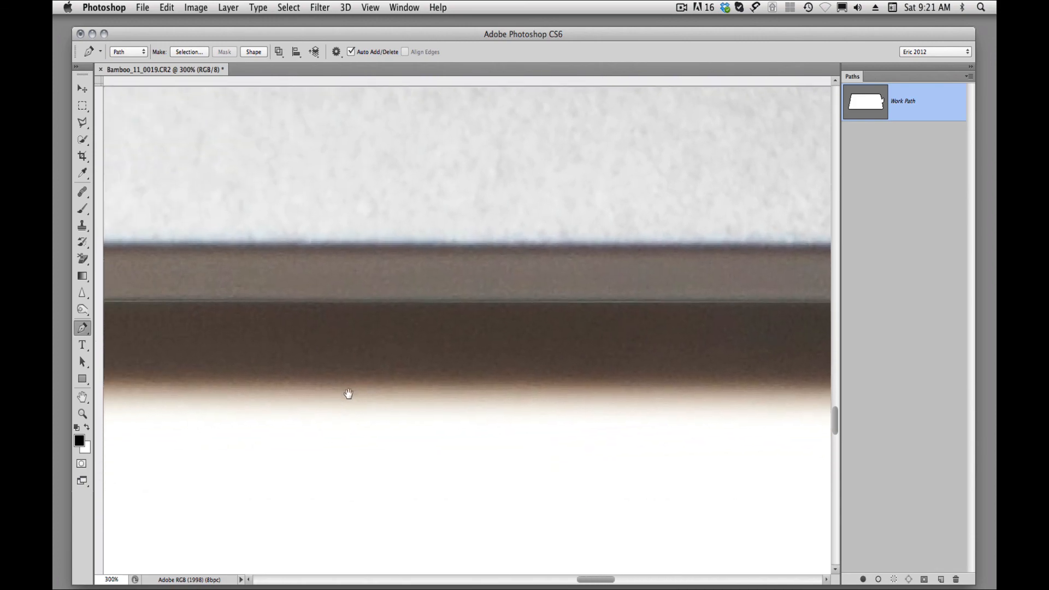
drag(346, 391, 780, 422)
drag(237, 407, 578, 421)
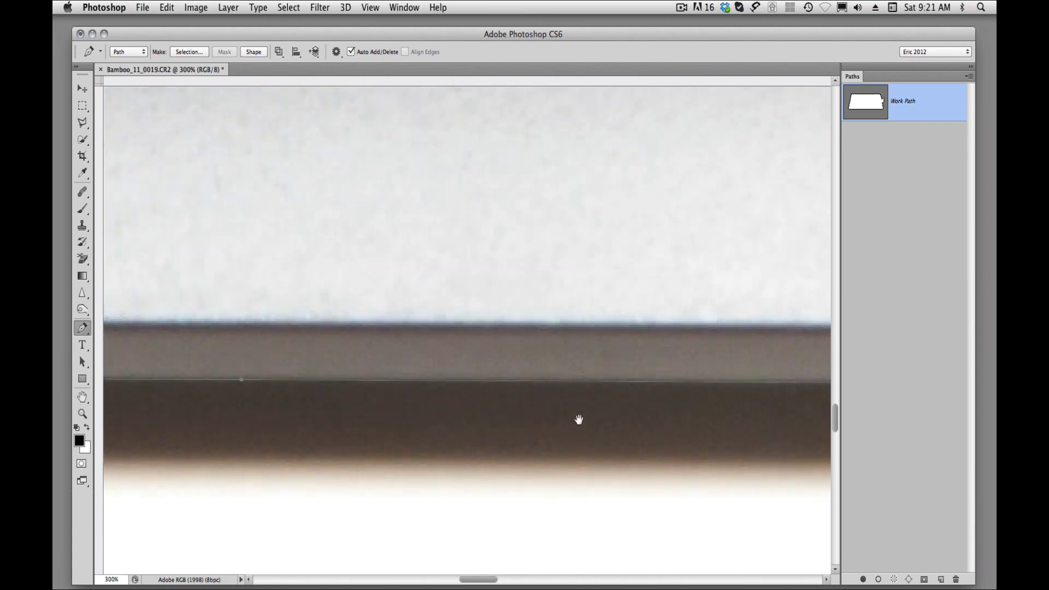
drag(228, 444, 819, 423)
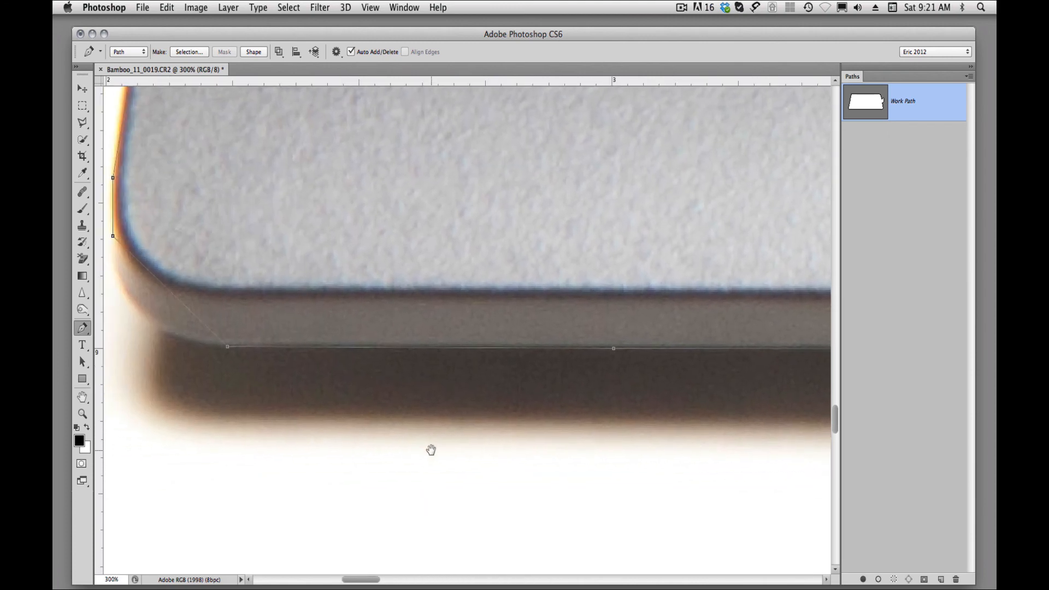
click(614, 349)
key(Up)
key(Up)
key(Down)
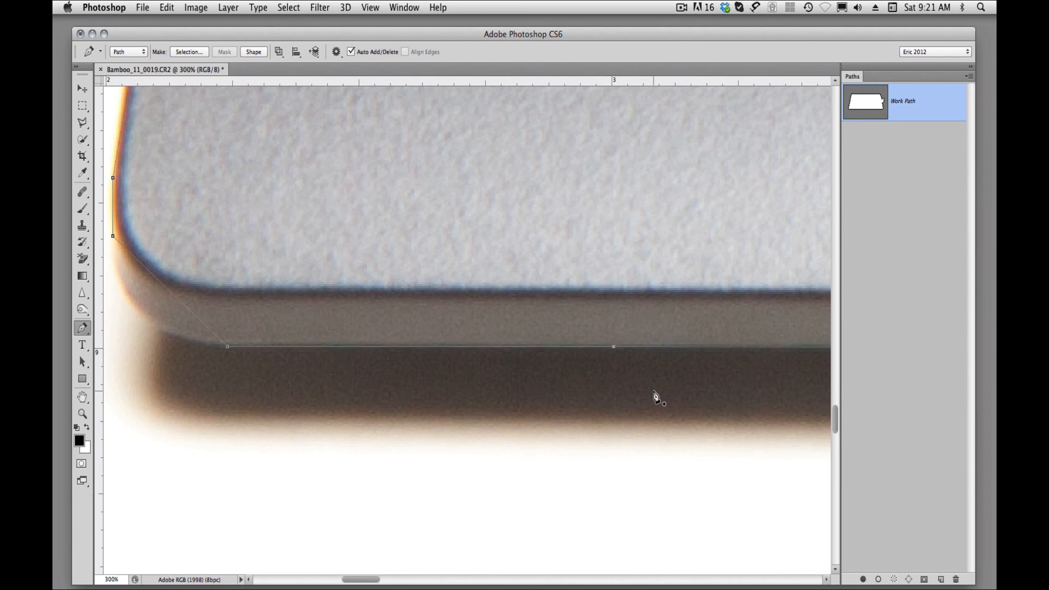
key(Up)
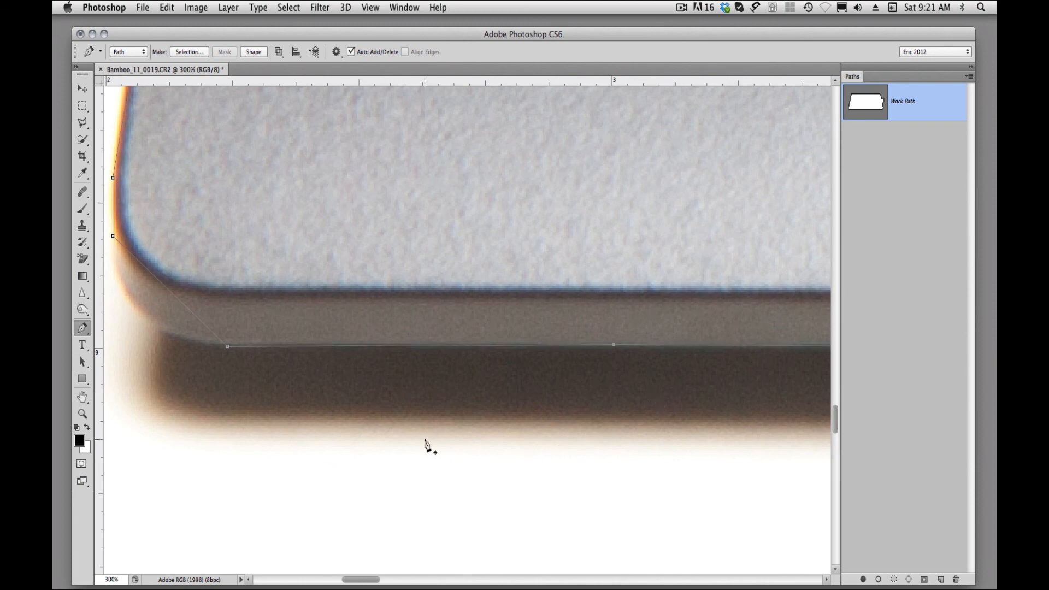
Add an anchor midway across the tablet's lower-left corner and pull it out to the rounded edge.
drag(321, 312, 461, 356)
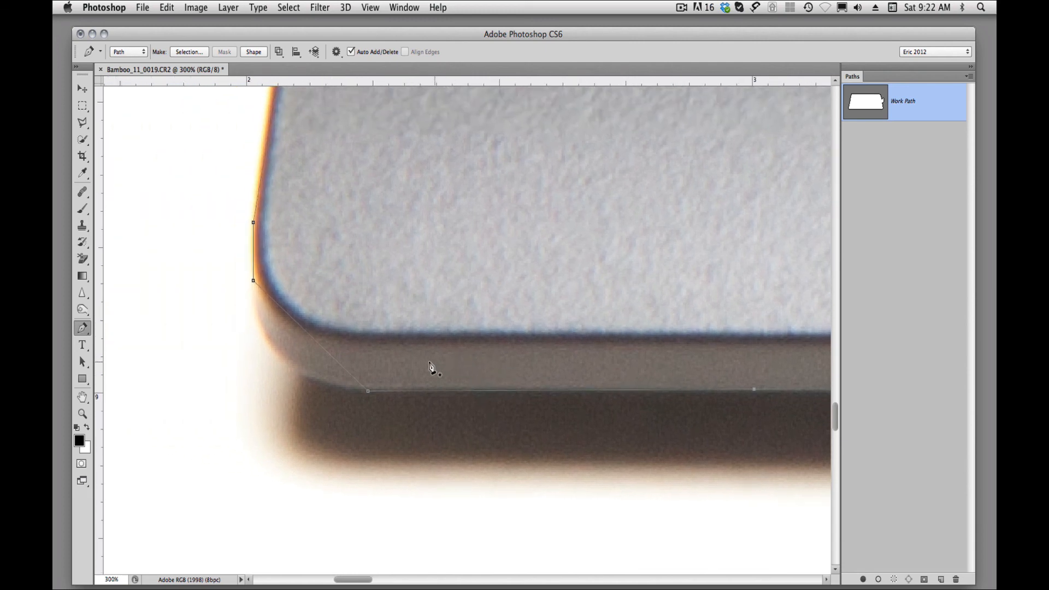
click(315, 340)
drag(290, 353, 283, 360)
Move the anchor at the bottom end of the lower-left corner's curve inward along the edge and pull out its direction handles.
click(368, 392)
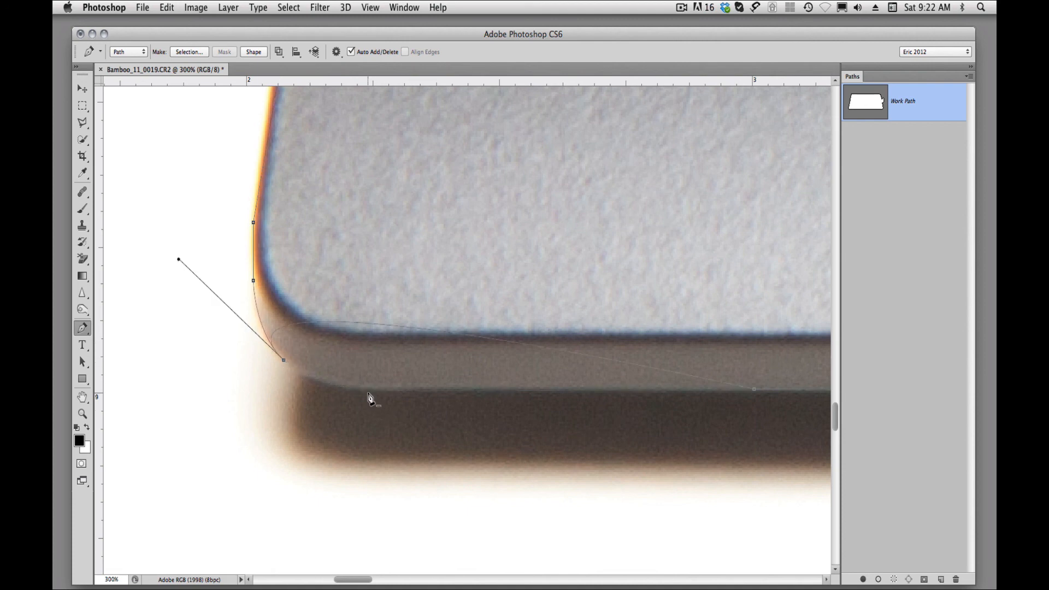
key(super+z)
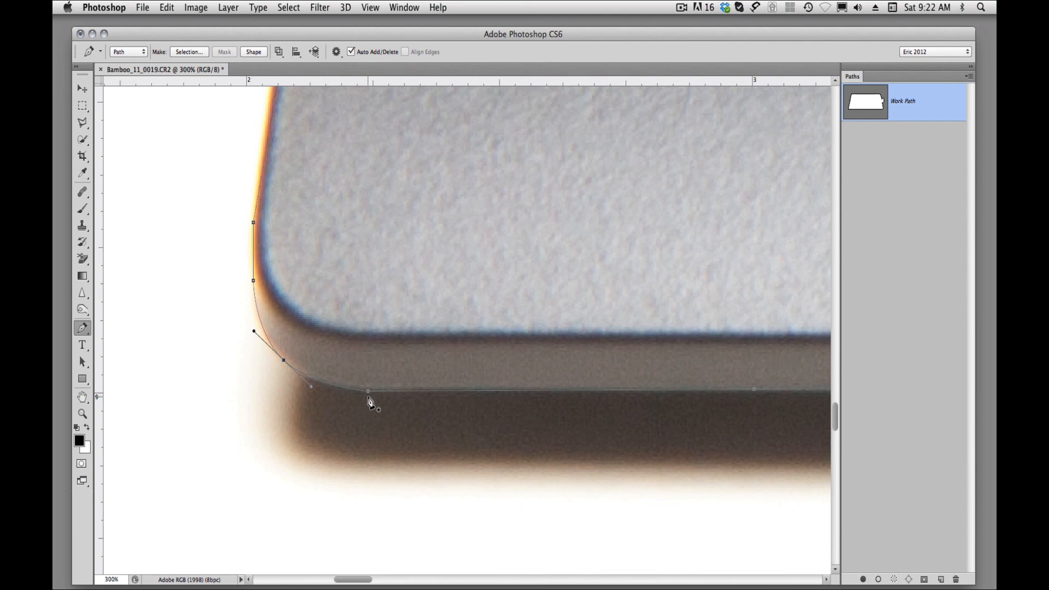
drag(368, 393, 422, 391)
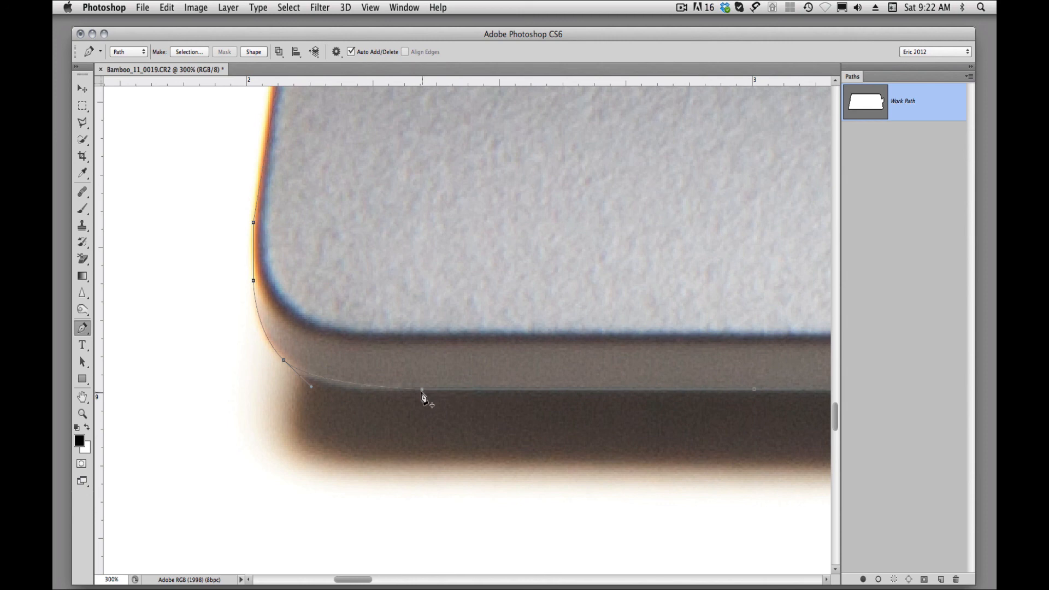
drag(423, 391, 367, 389)
Move the two left-edge anchors above the lower-left corner closer together so the path hugs the edge.
drag(325, 304, 365, 405)
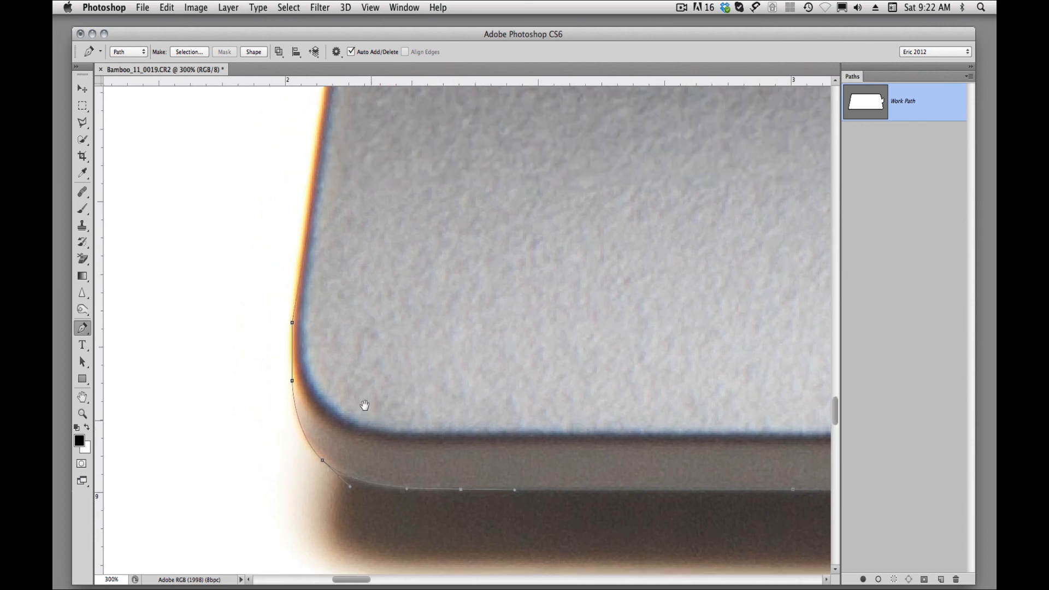
click(85, 333)
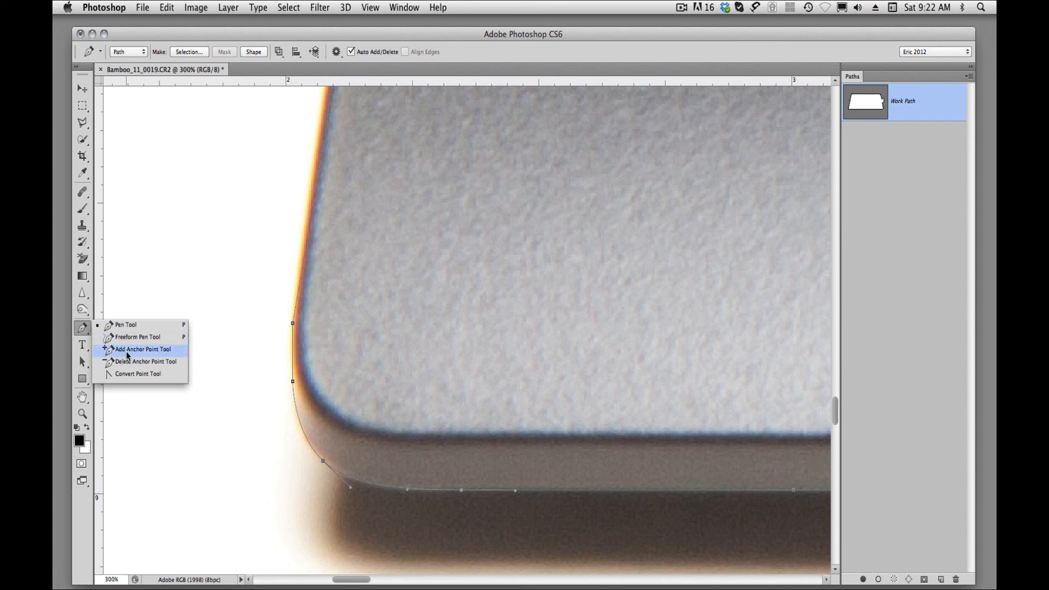
click(260, 350)
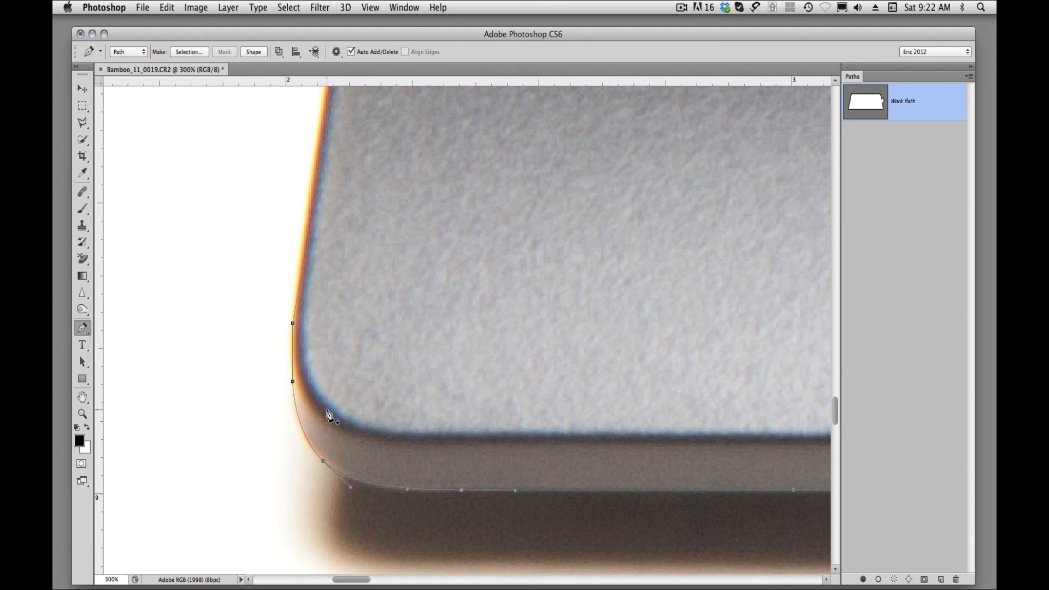
drag(293, 382, 294, 376)
drag(293, 324, 294, 336)
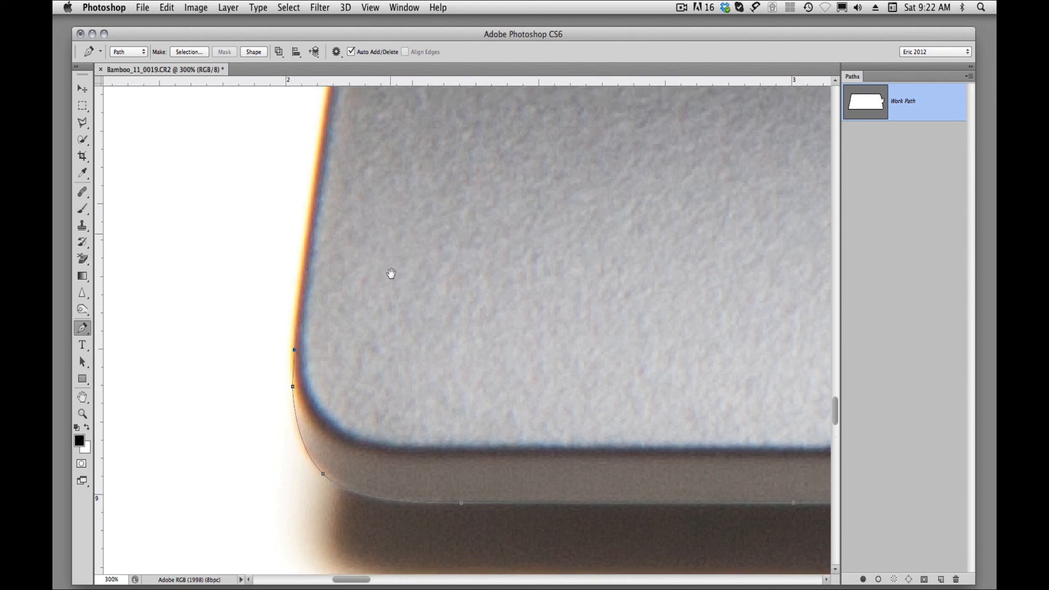
Adjust the path along the tablet's left edge up to the seam between its gray and black sections.
drag(388, 268, 395, 515)
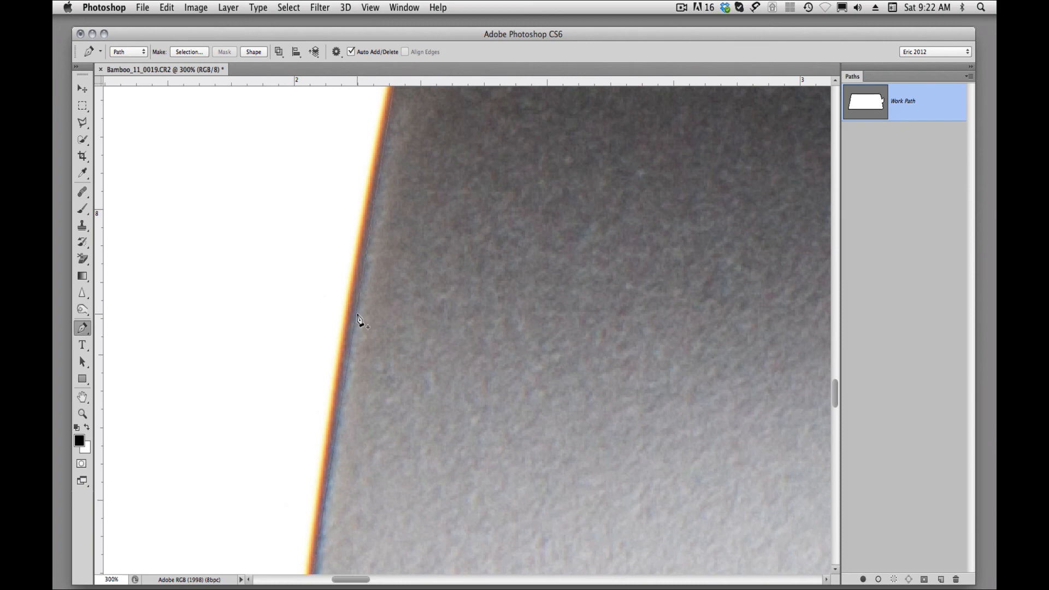
drag(358, 319, 352, 309)
scroll(434, 358, up, 10)
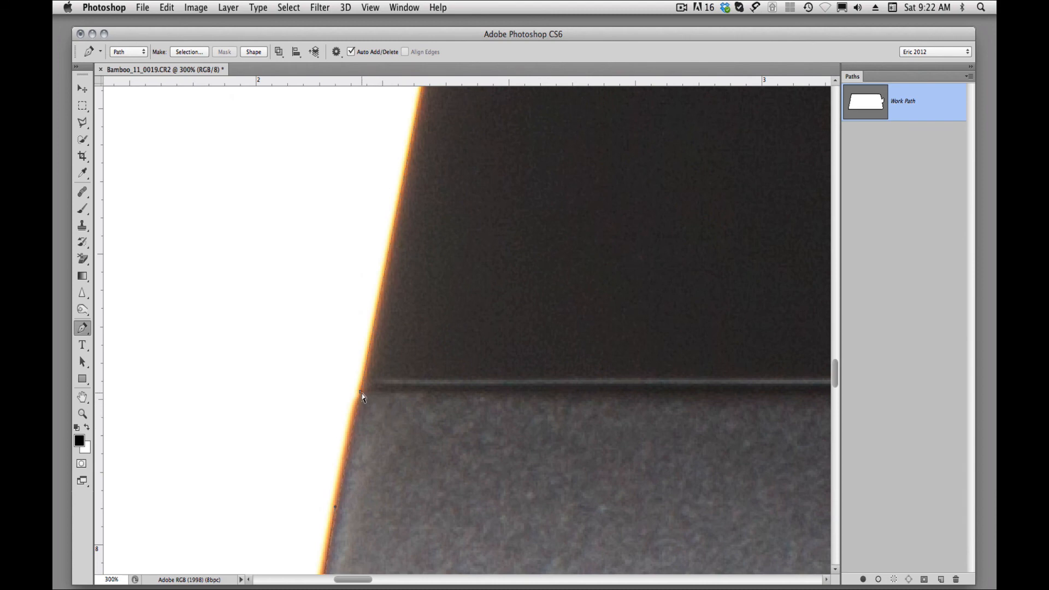
super+click(384, 413)
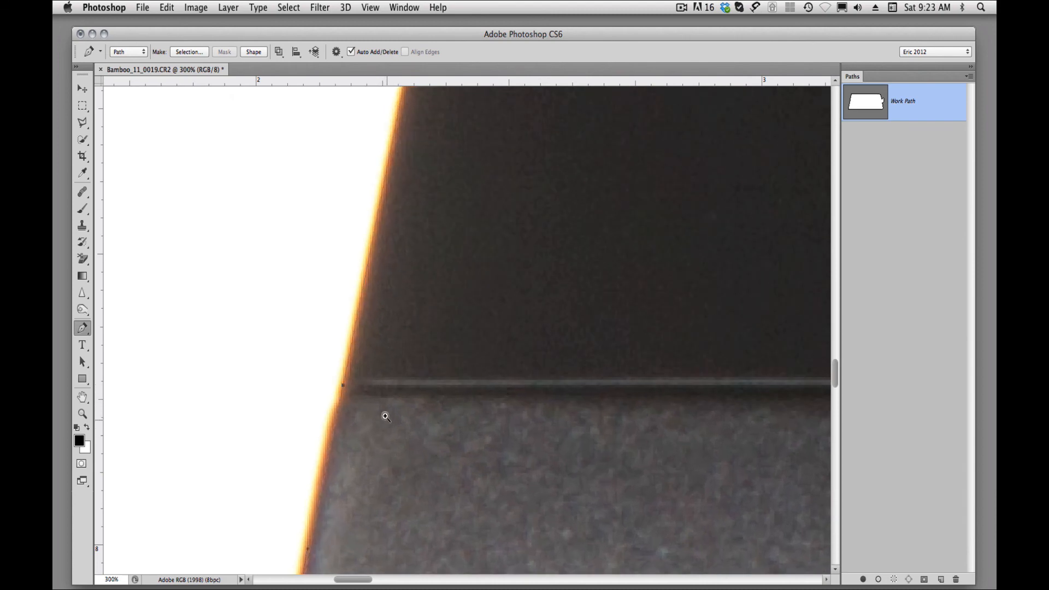
Nudge the left-edge anchor at the gray-black seam onto the edge and add an anchor just below it, shaped to the notch.
super+click(370, 401)
super+click(370, 403)
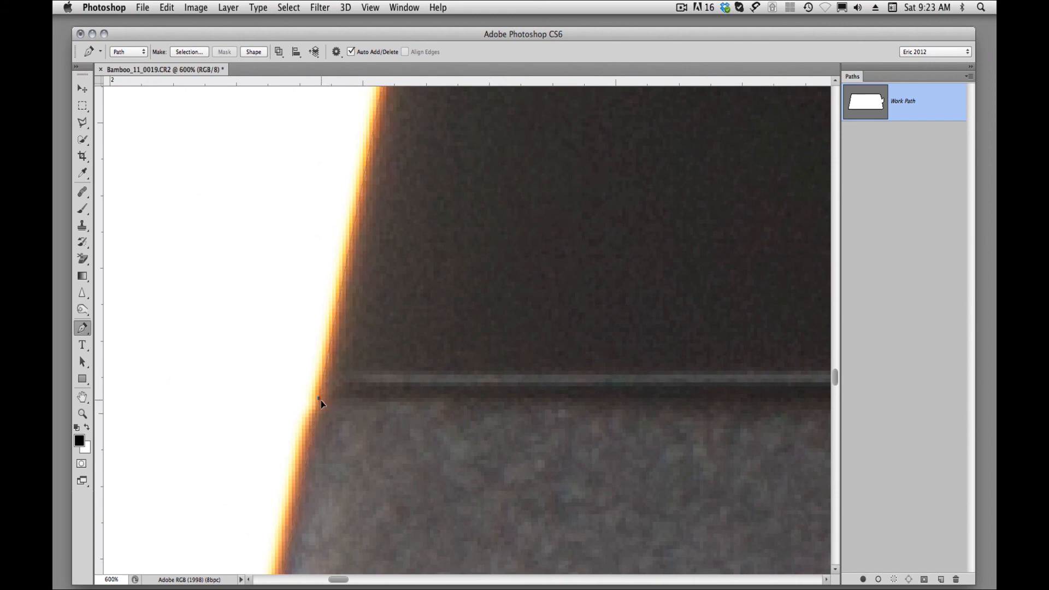
drag(320, 400, 320, 403)
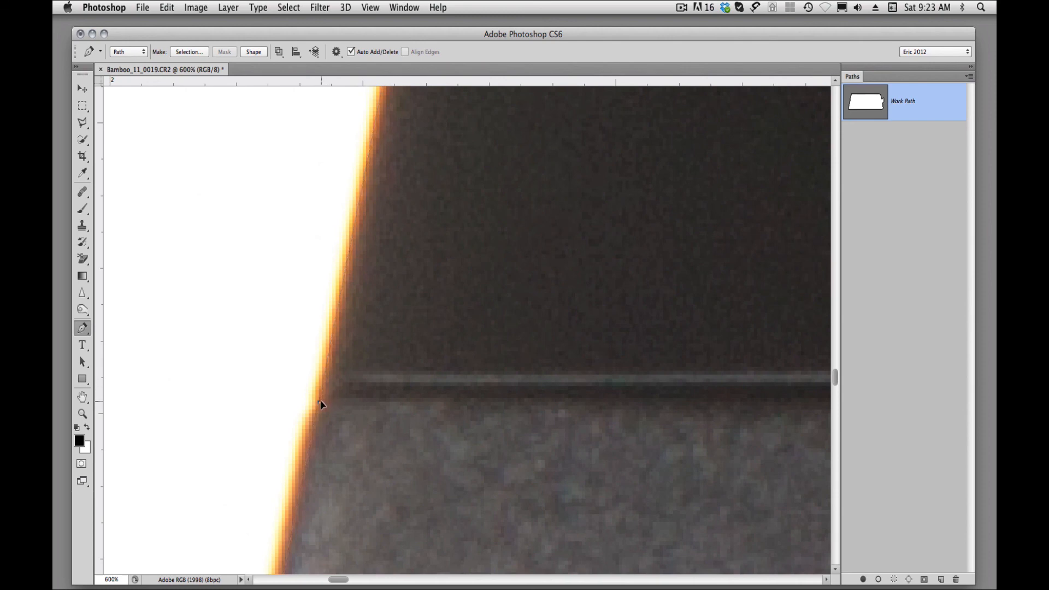
click(314, 437)
drag(313, 439, 309, 431)
Refine the path's anchor and curve where the tablet's upper seam line meets the left edge.
drag(451, 274, 519, 501)
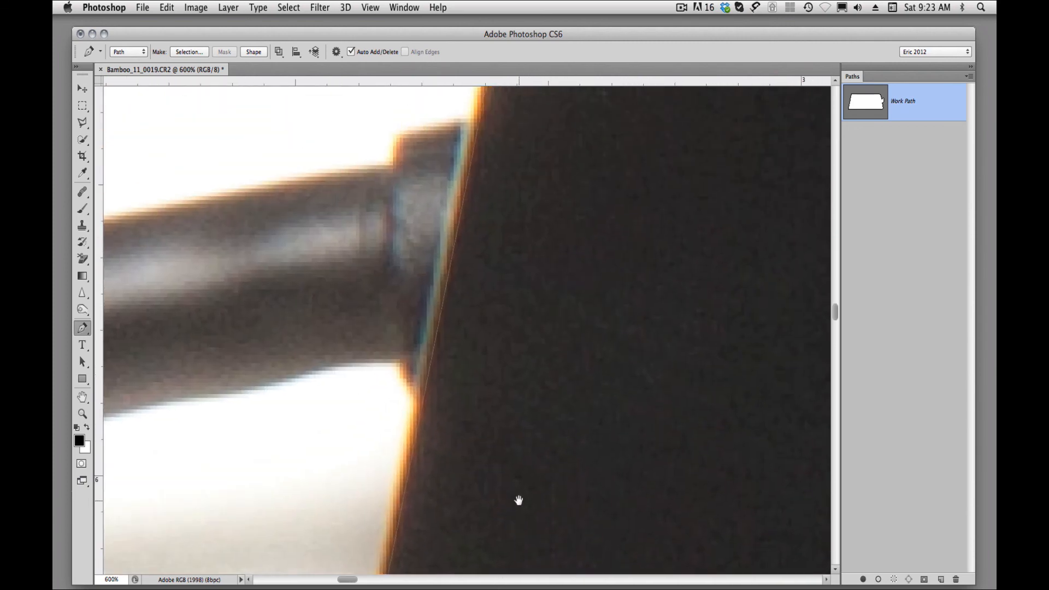
drag(532, 408, 529, 417)
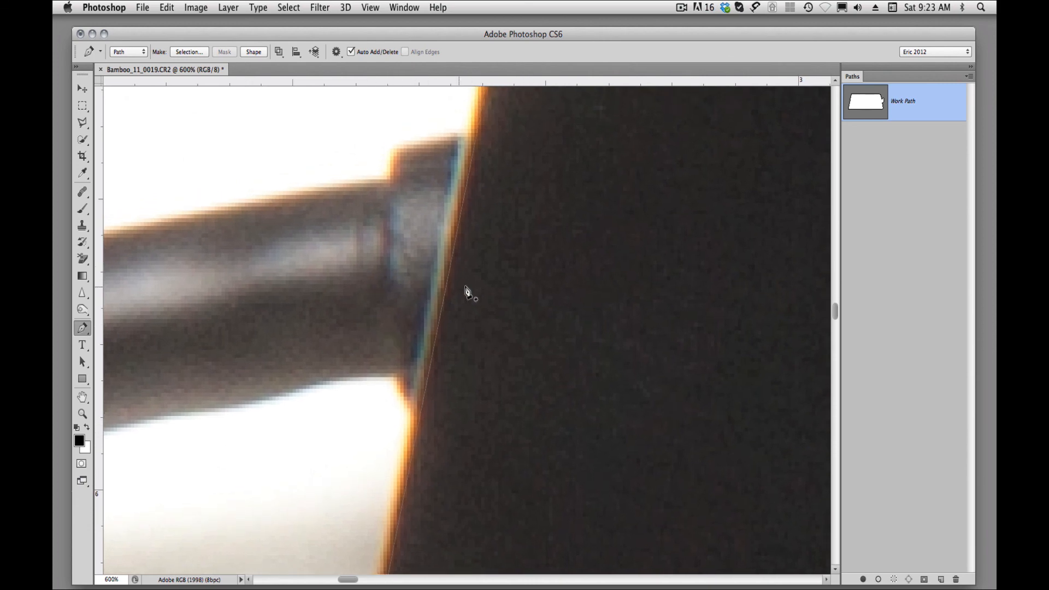
drag(467, 292, 447, 424)
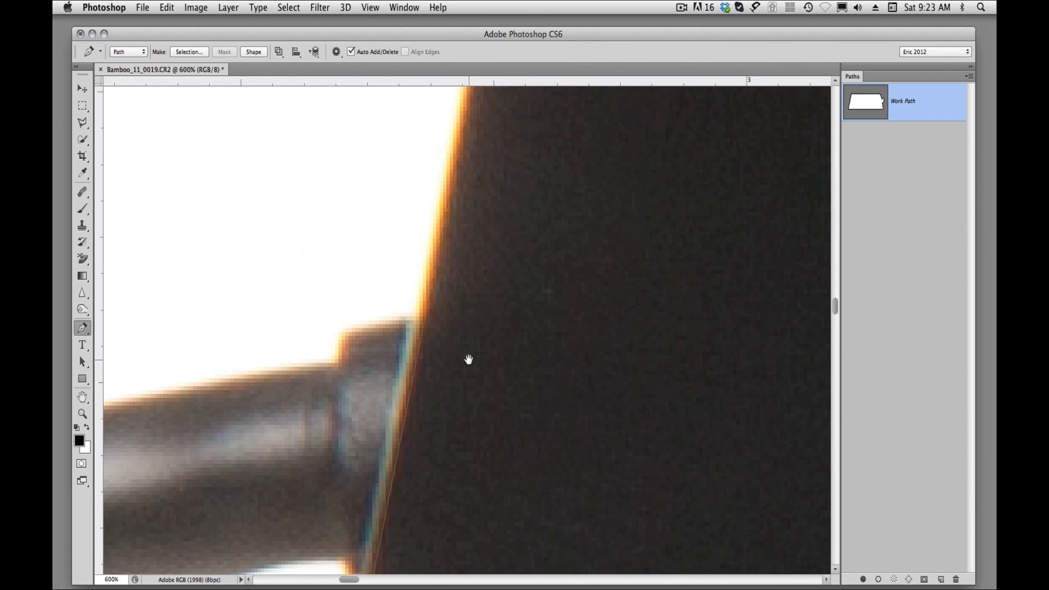
drag(513, 235, 461, 466)
drag(508, 302, 475, 473)
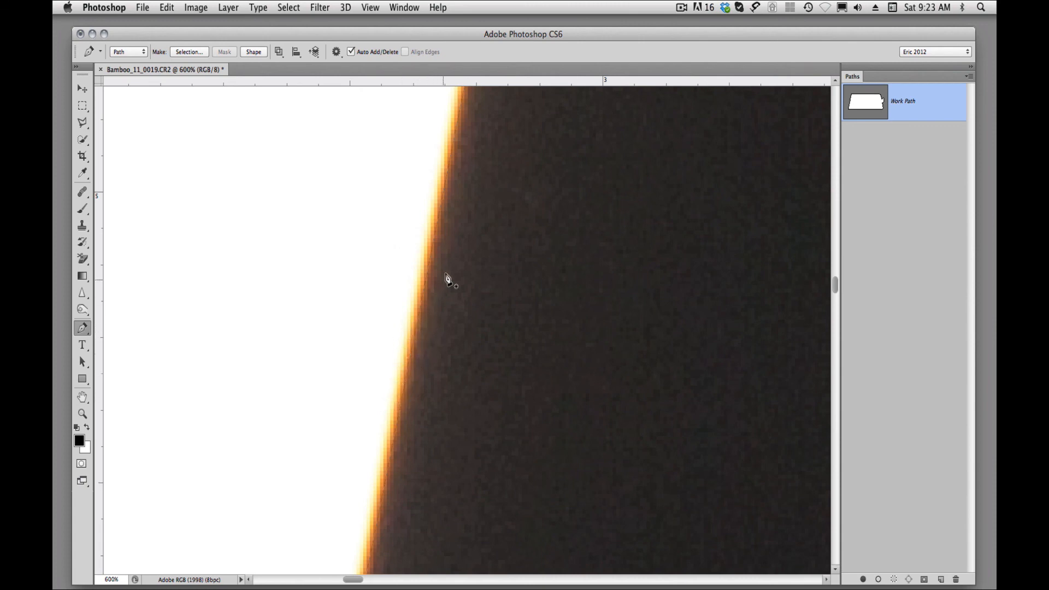
drag(480, 217, 442, 355)
drag(487, 235, 453, 337)
drag(472, 266, 447, 420)
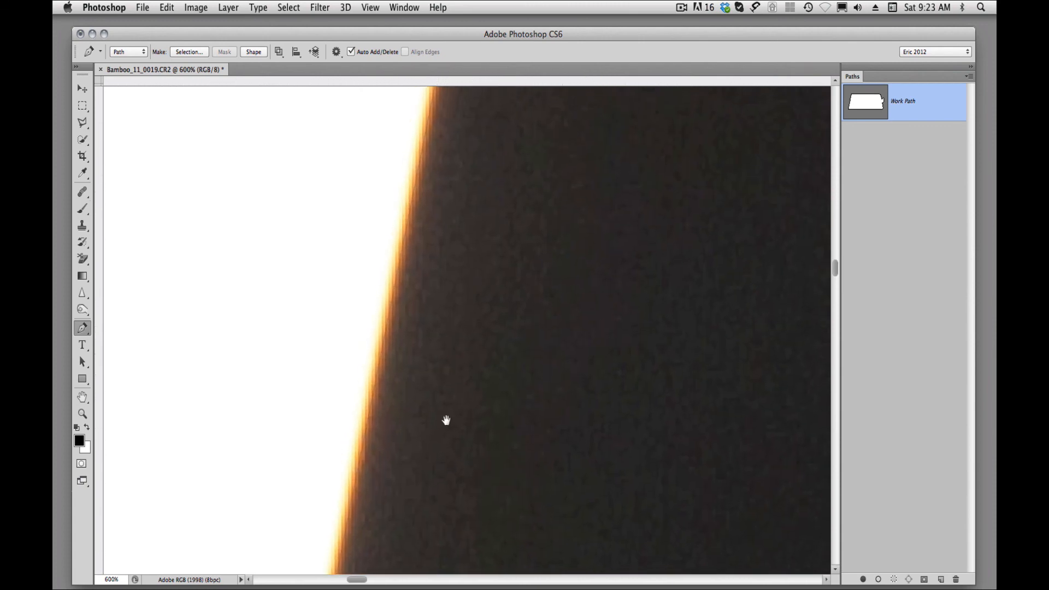
drag(480, 286, 452, 445)
drag(487, 309, 457, 432)
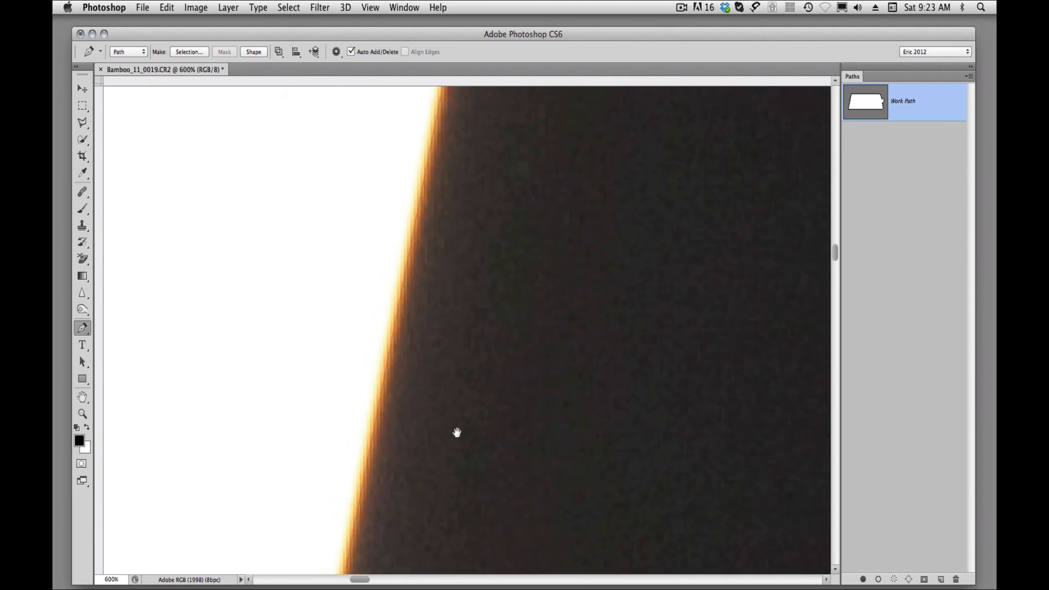
drag(485, 291, 465, 453)
drag(497, 309, 476, 458)
drag(500, 363, 486, 439)
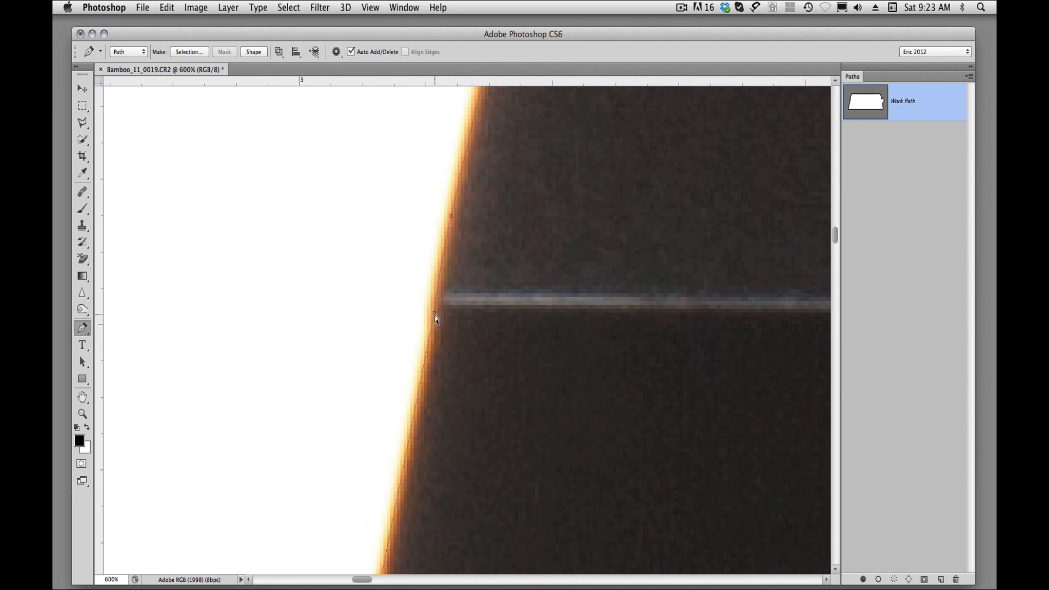
click(435, 314)
click(434, 300)
Check how the path follows the upper-left corner and the tablet's outline at lower magnification.
scroll(492, 382, up, 8)
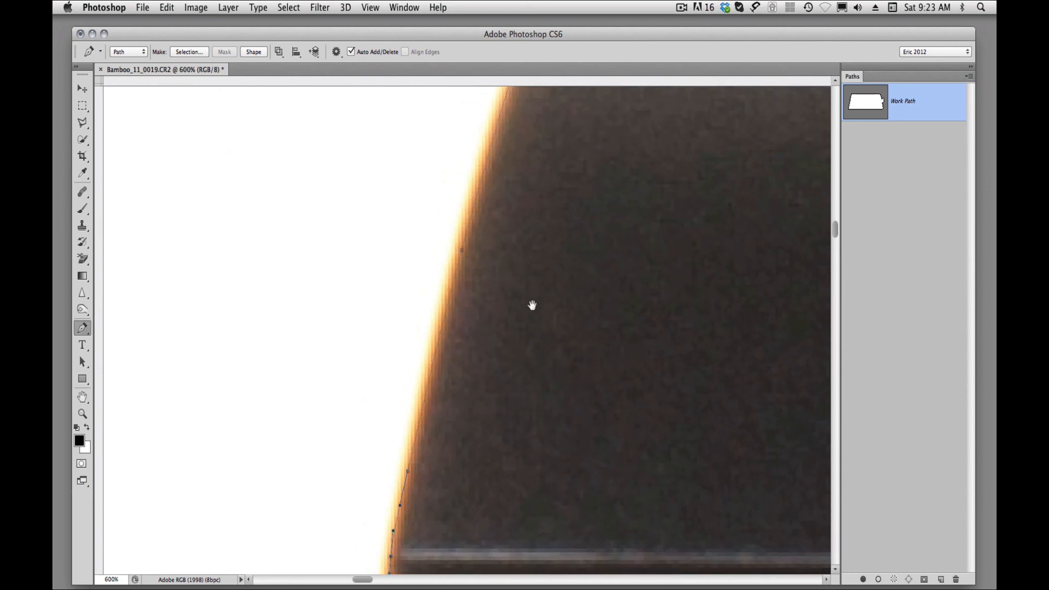
drag(533, 304, 509, 385)
scroll(506, 431, up, 5)
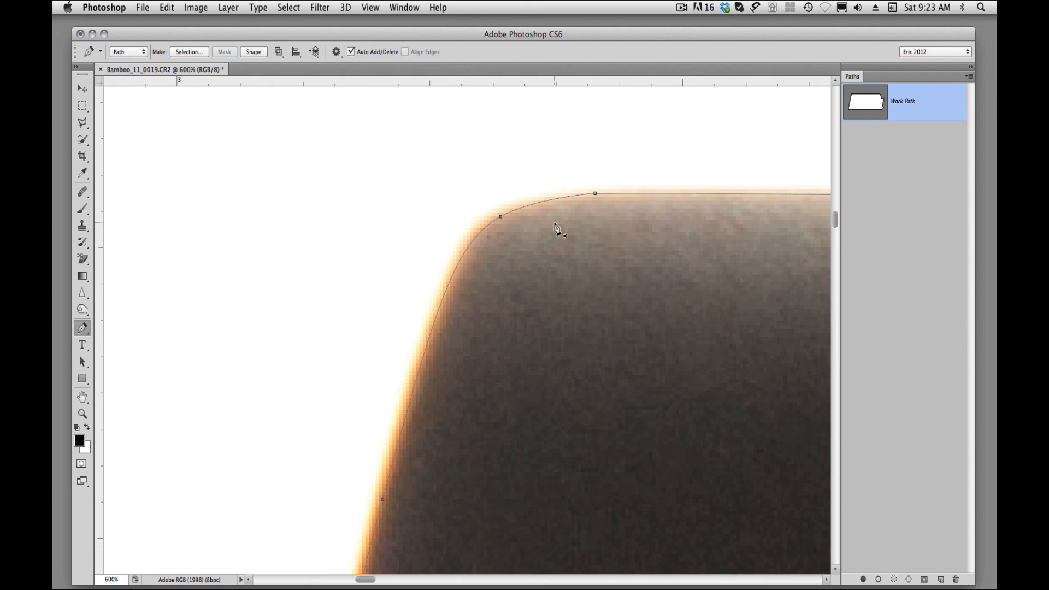
alt+super+click(640, 223)
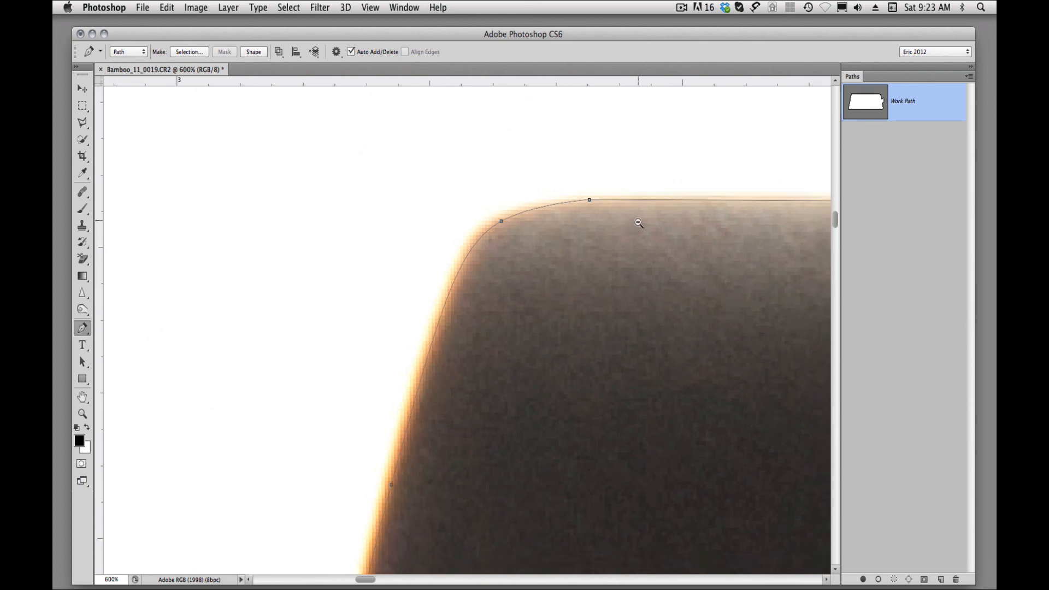
alt+super+click(629, 302)
alt+super+click(628, 305)
alt+super+click(628, 304)
alt+super+click(629, 307)
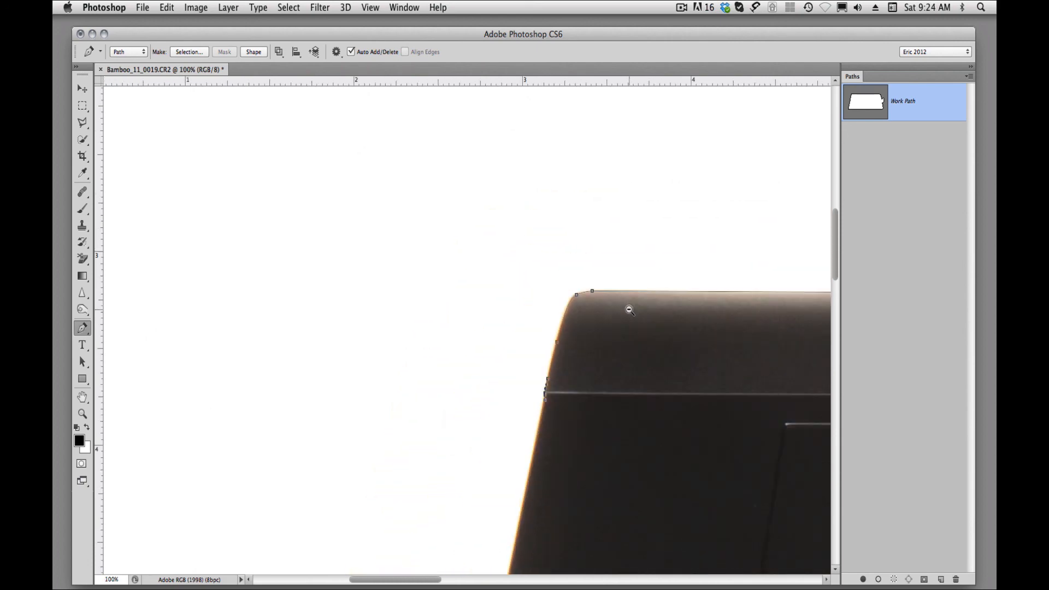
alt+super+click(629, 309)
alt+super+click(633, 331)
drag(639, 368, 372, 155)
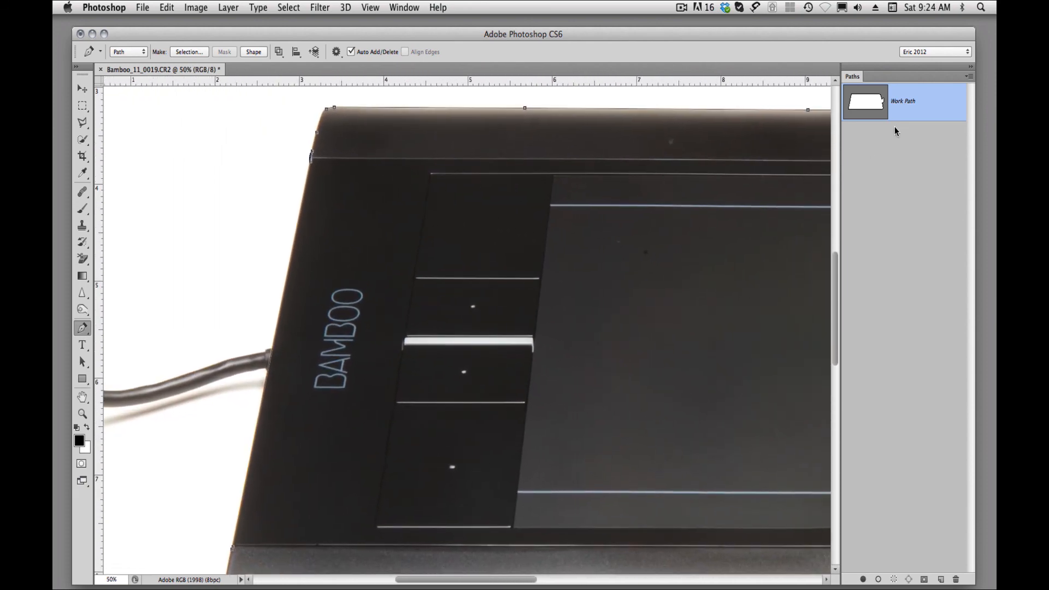
Save the work path under the name "wacom".
double_click(904, 106)
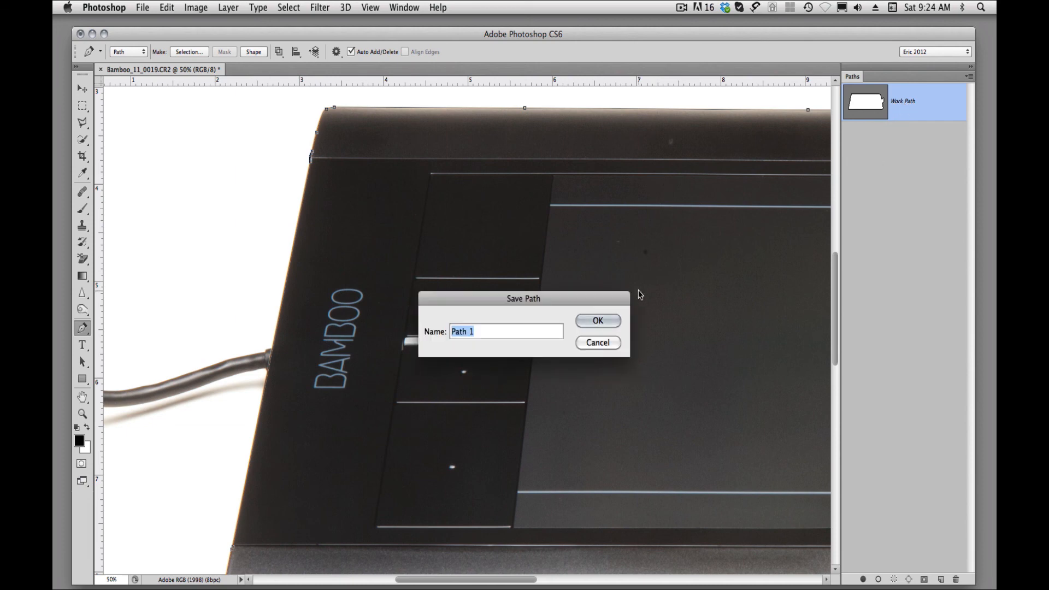
text(wacom)
key(Return)
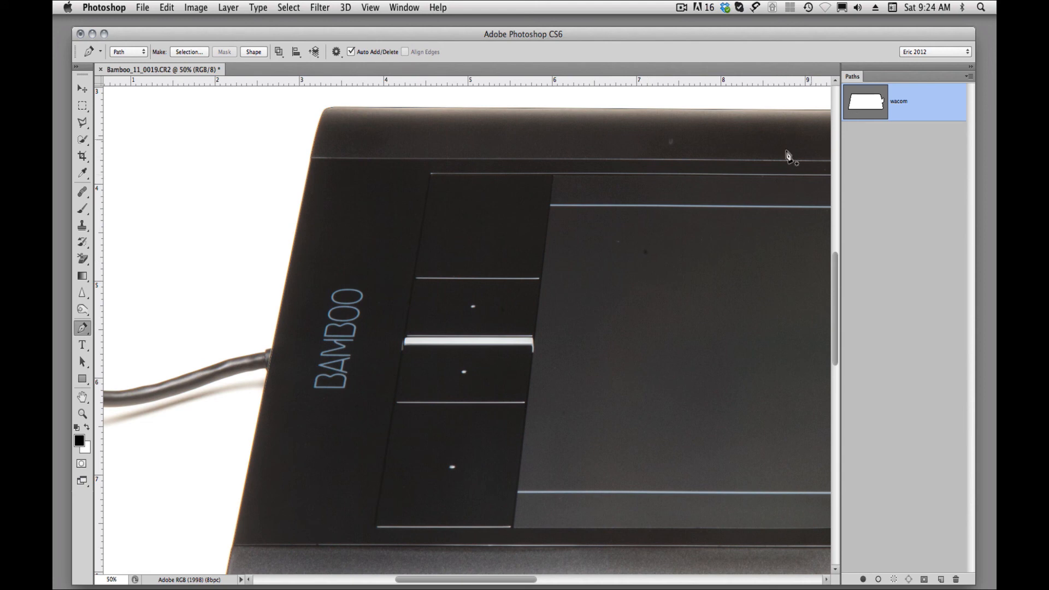
Convert the background to a regular layer named Layer 0 and apply the wacom path to it as a vector mask.
alt+click(438, 346)
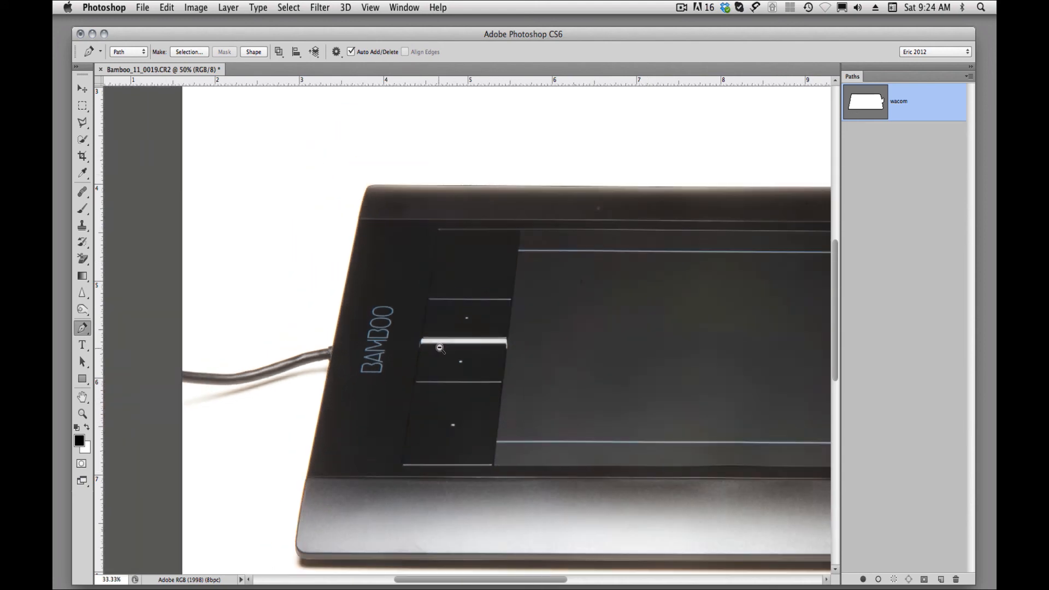
alt+click(444, 346)
drag(489, 344, 327, 293)
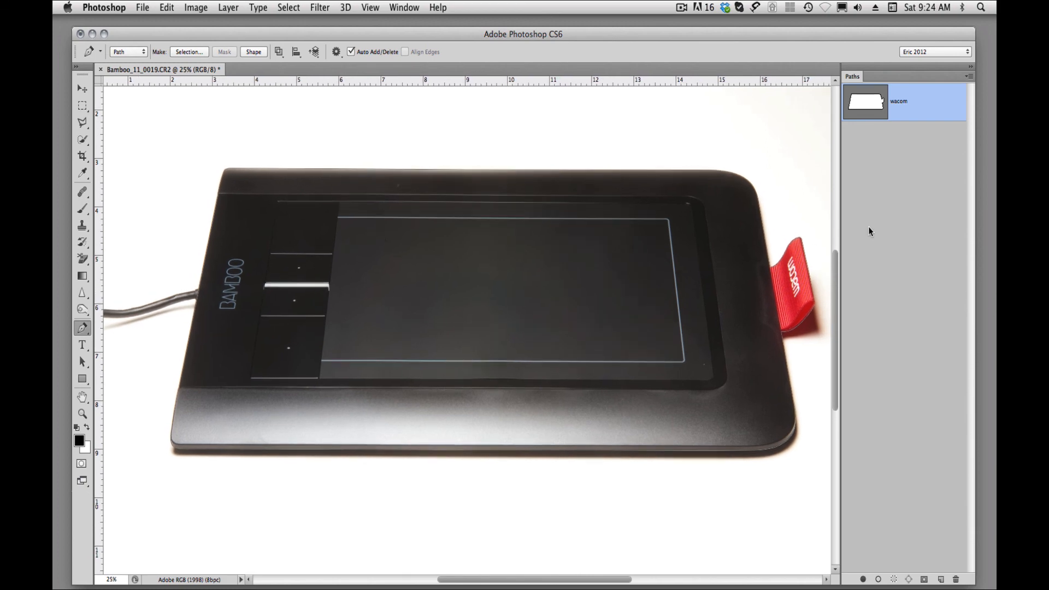
click(875, 109)
key(super+shift+n)
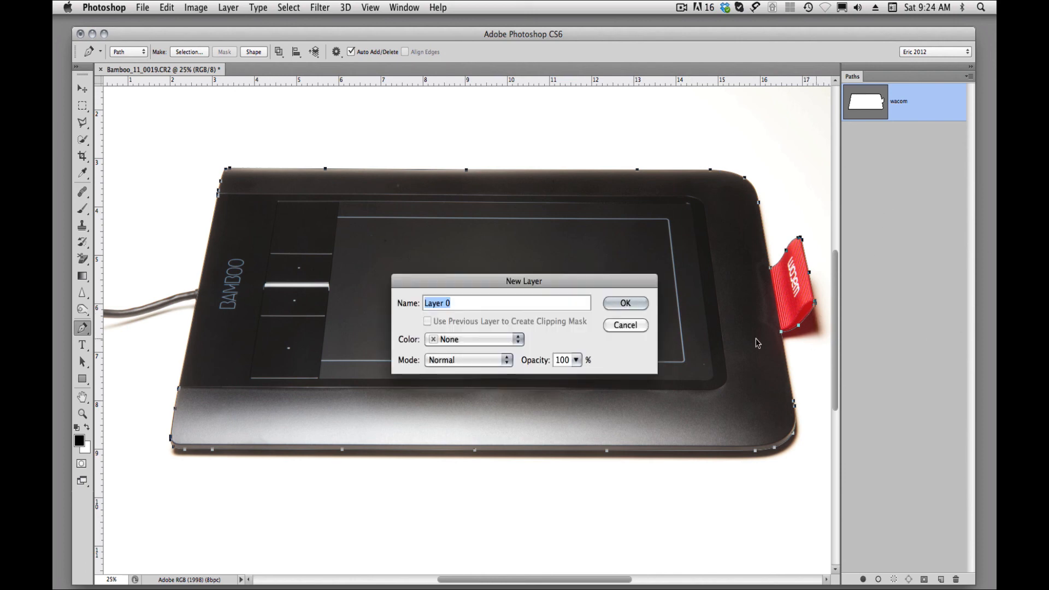
click(628, 302)
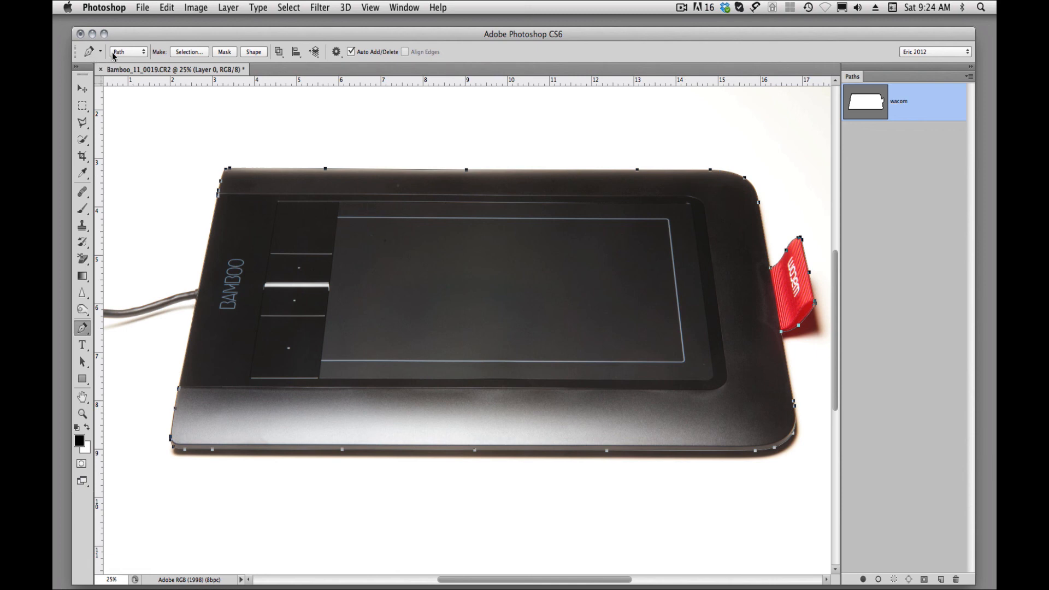
click(224, 52)
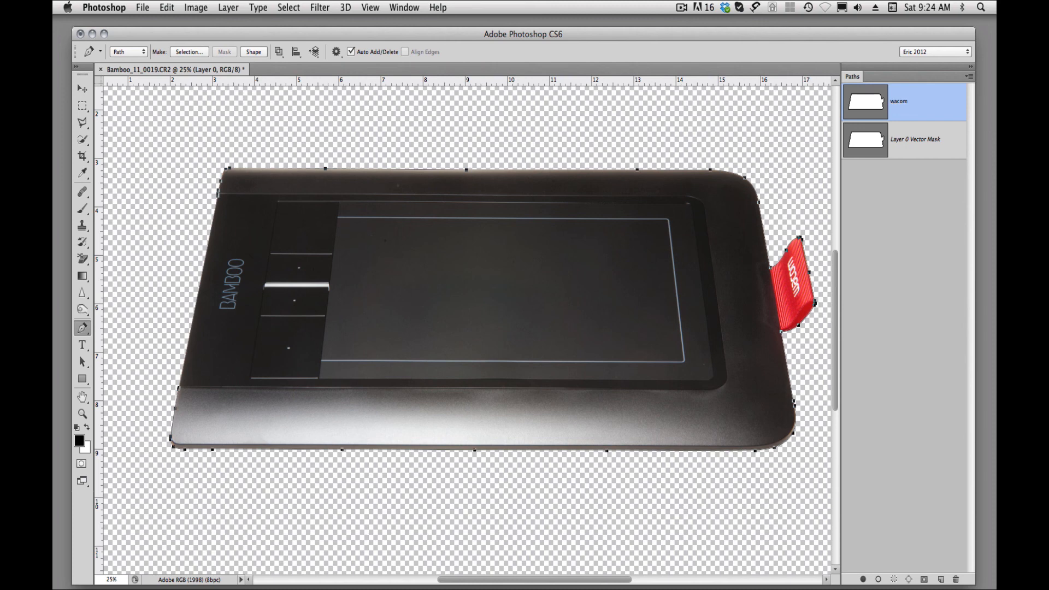
Create a new layer filled with red (da3838) and place it beneath the masked tablet layer.
key(alt+shift+super+n)
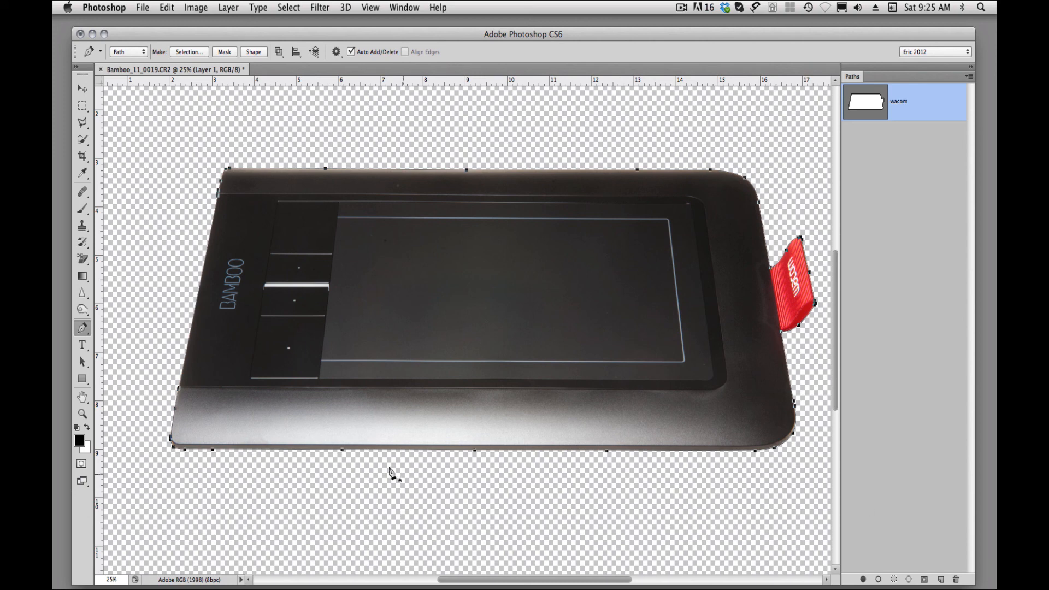
click(80, 441)
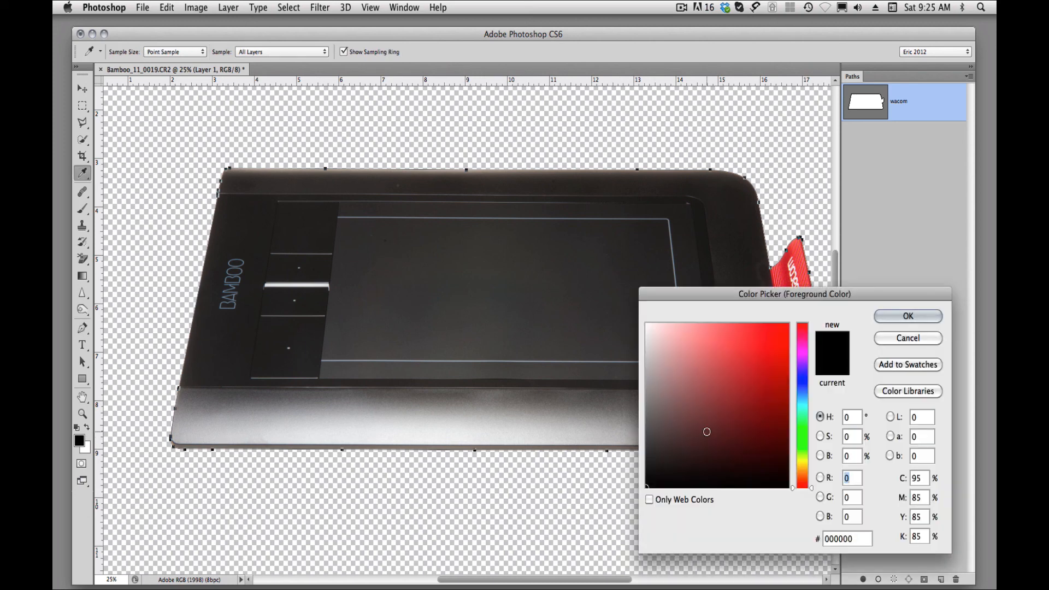
click(751, 346)
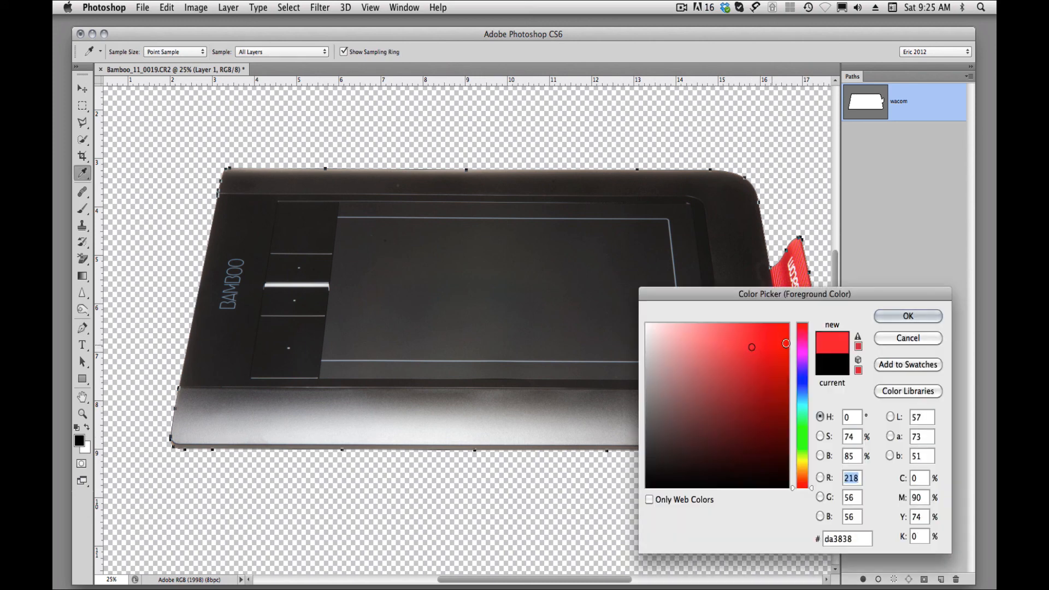
click(896, 317)
key(alt+BackSpace)
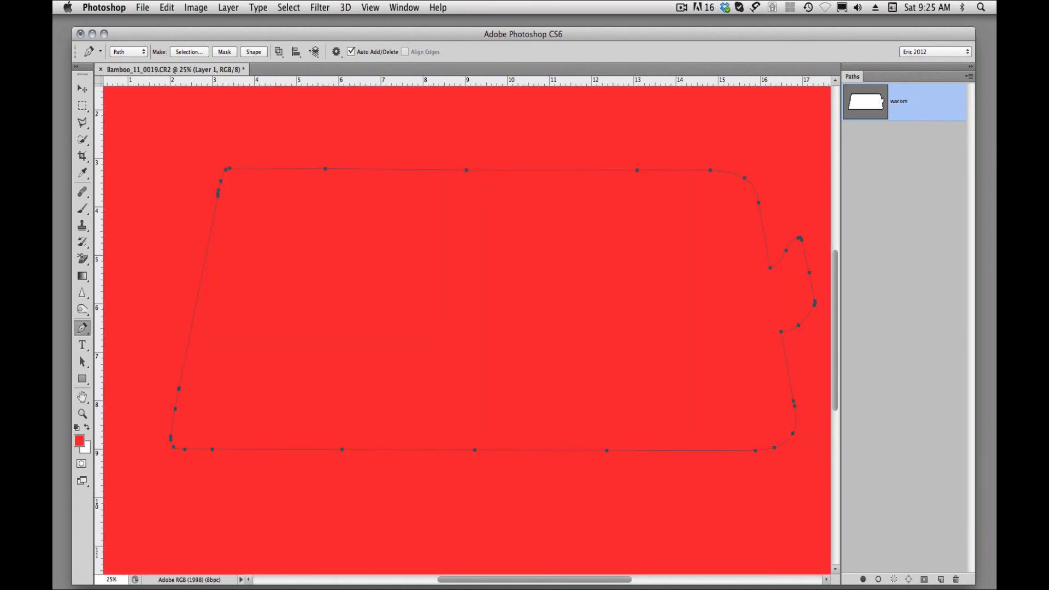
key(super+[)
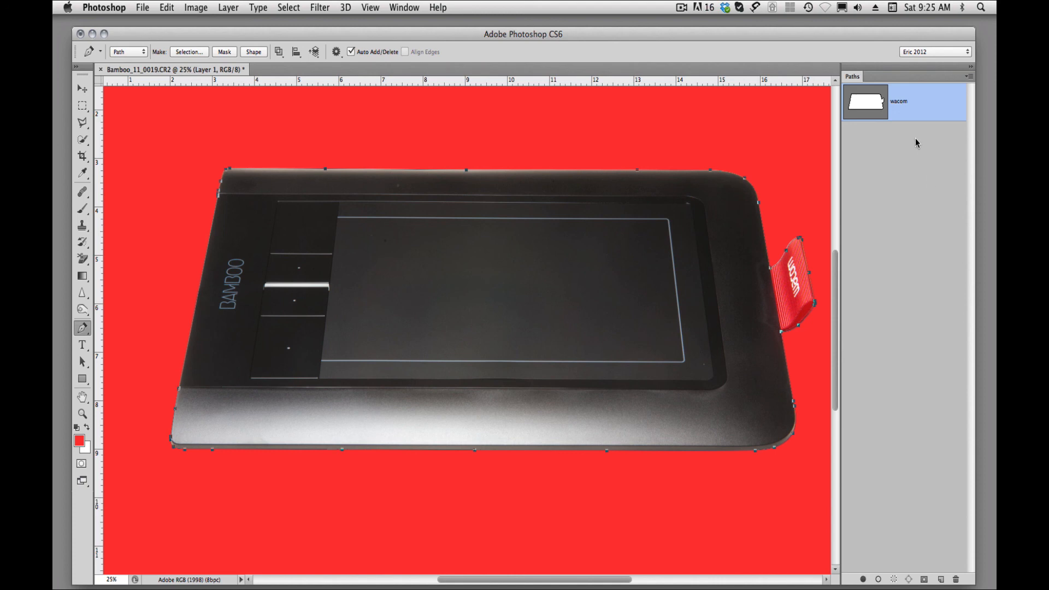
Hide the path outline and examine the cutout's edges around the red wacom tab up close.
click(899, 234)
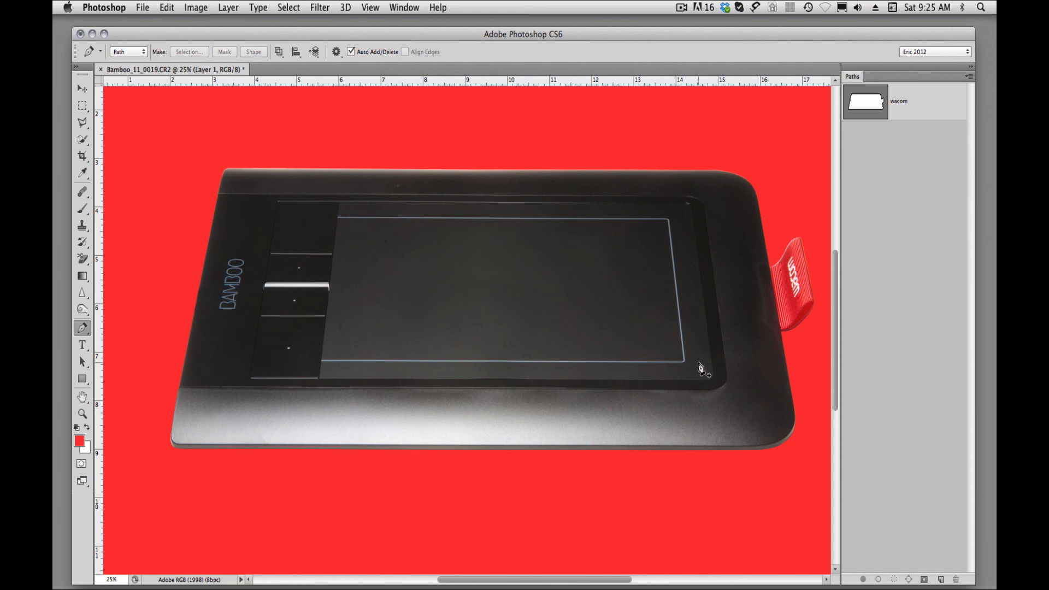
super+click(768, 274)
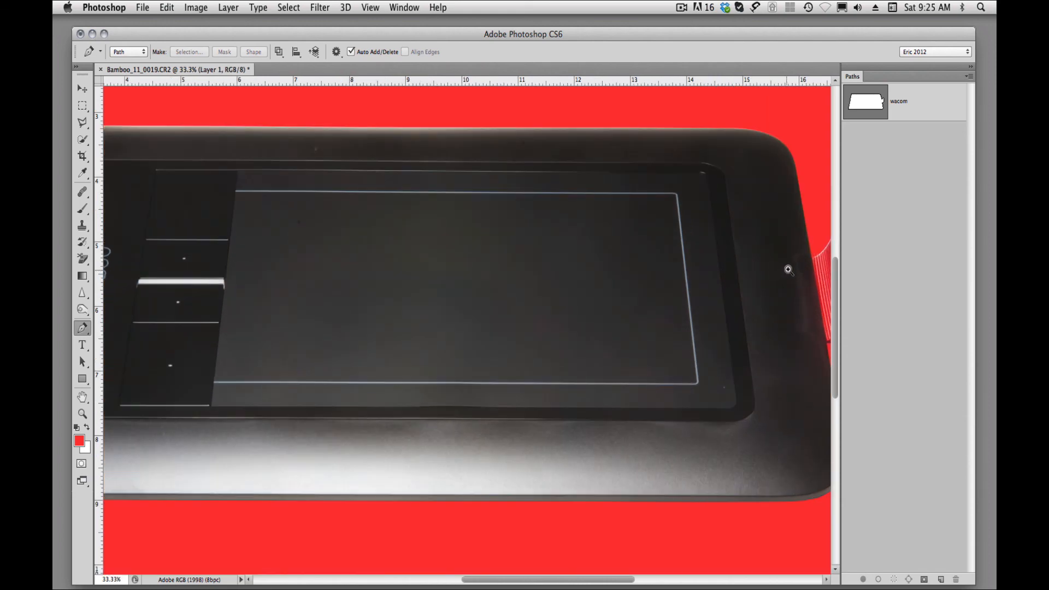
super+click(786, 270)
drag(791, 268, 494, 288)
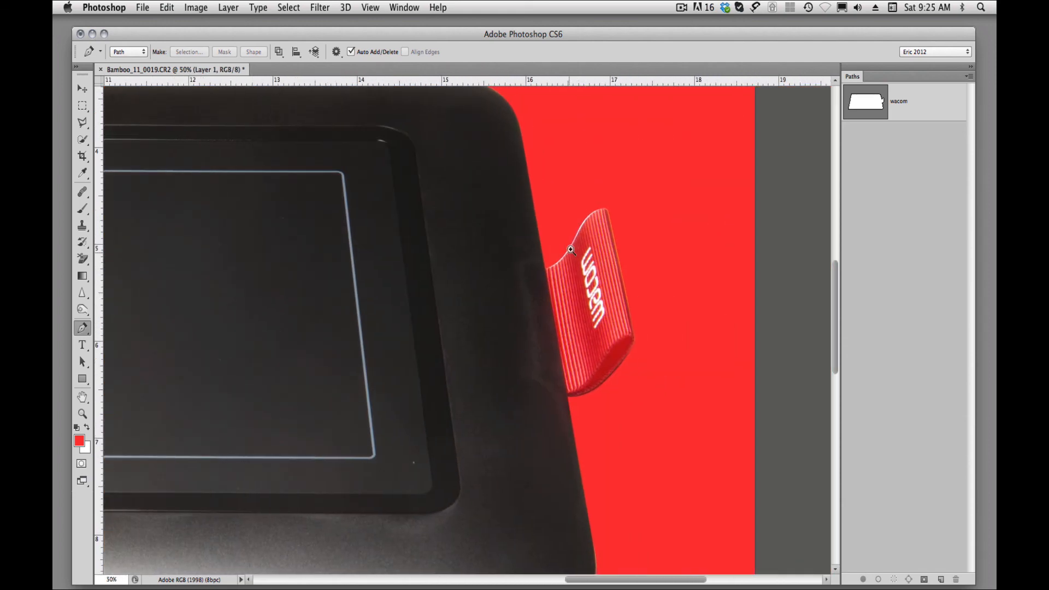
super+click(572, 245)
super+click(577, 245)
super+click(588, 245)
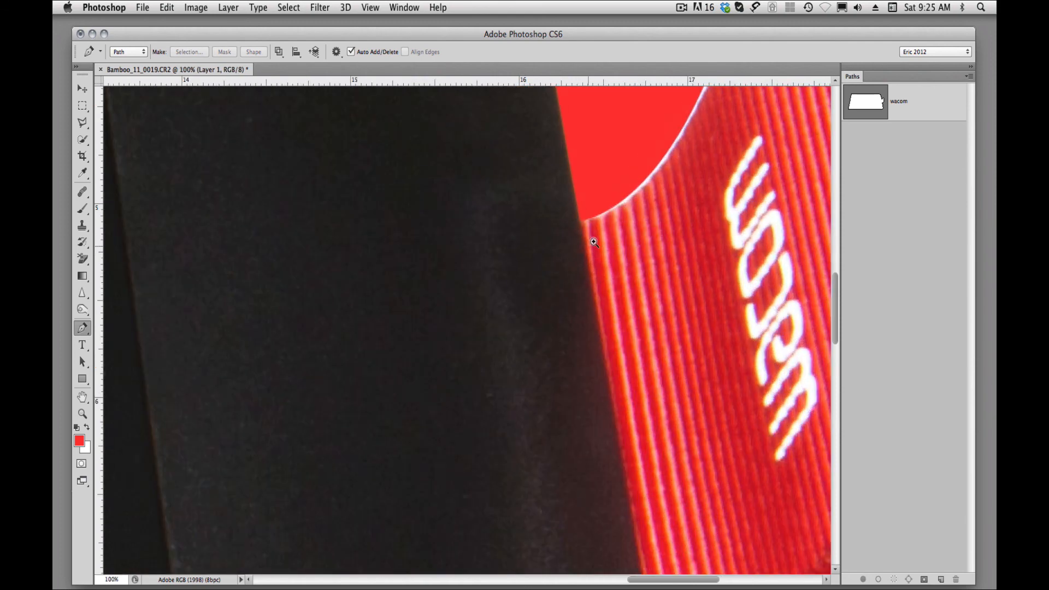
super+click(641, 216)
drag(642, 215, 519, 269)
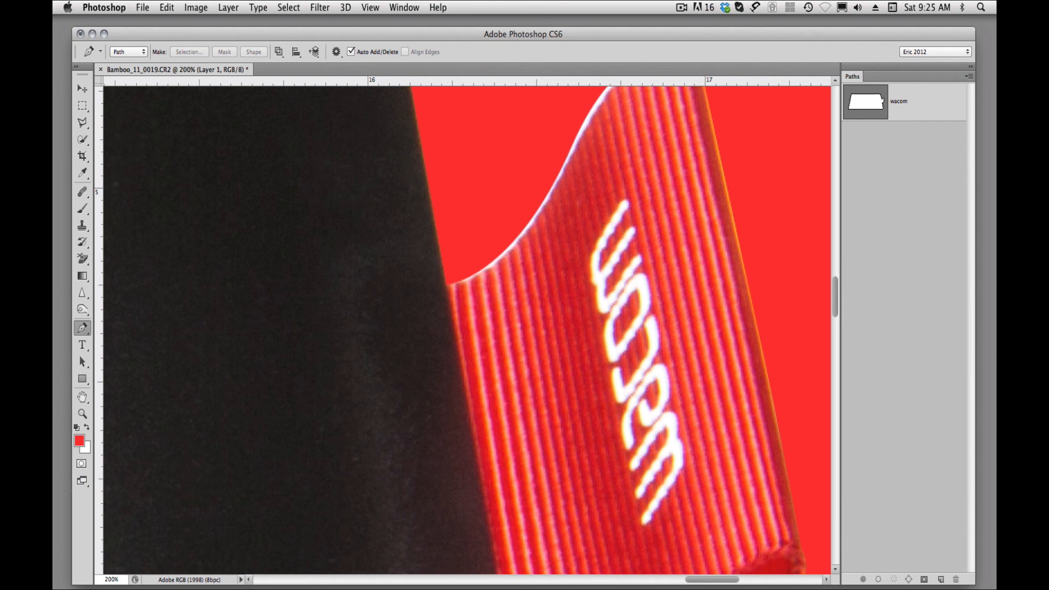
Add a pixel layer mask to Layer 0 alongside its vector mask.
key(super+backslash)
key(super+2)
drag(1048, 164, 876, 132)
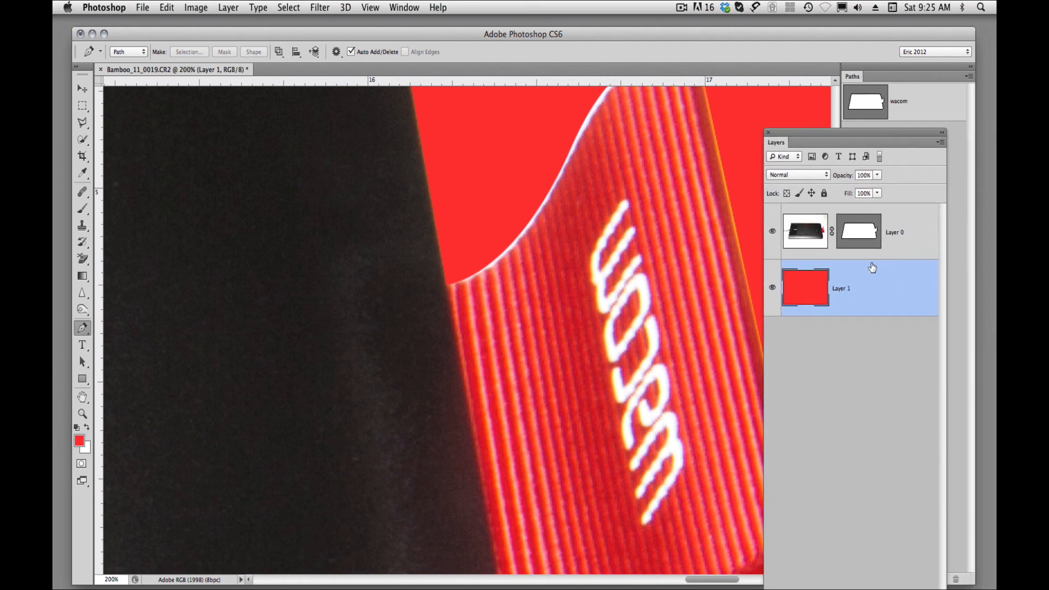
click(806, 240)
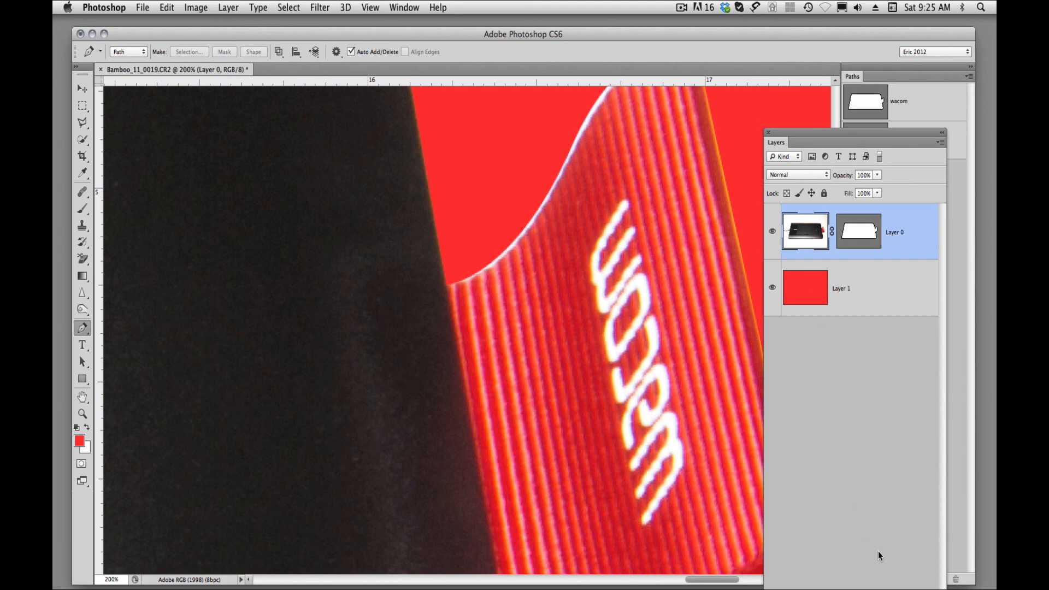
click(839, 589)
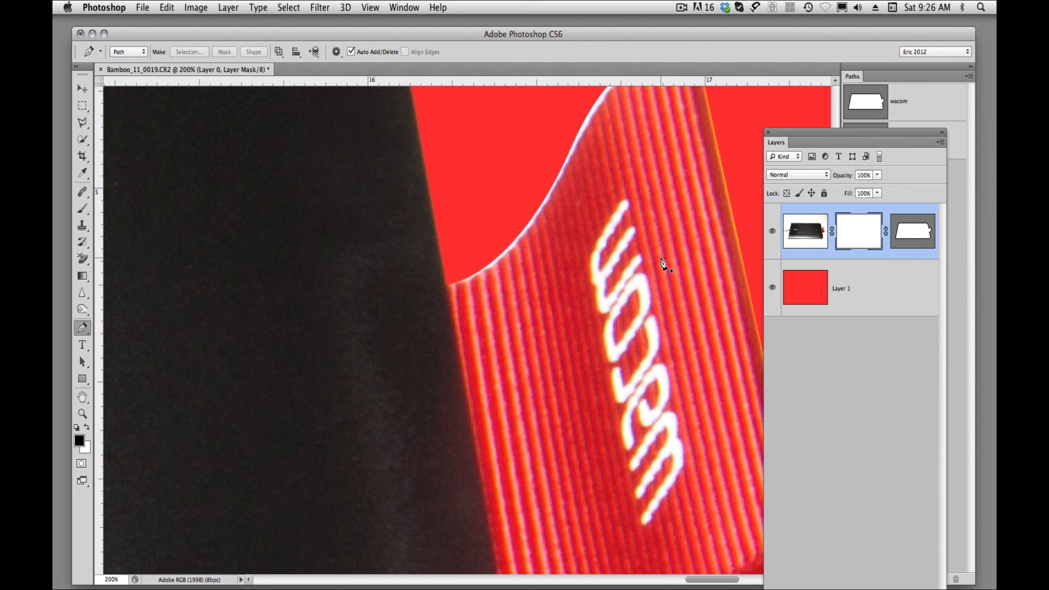
Set up the Brush tool with a 3-pixel tip and the default colours beside the white fringe on the red tab's curved edge.
key(b)
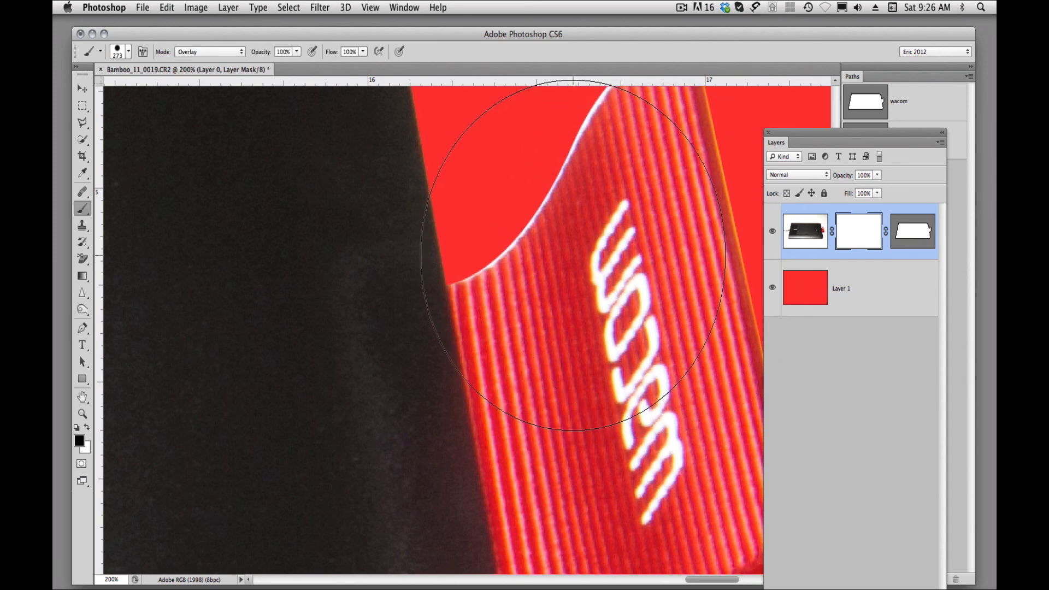
drag(573, 255, 433, 249)
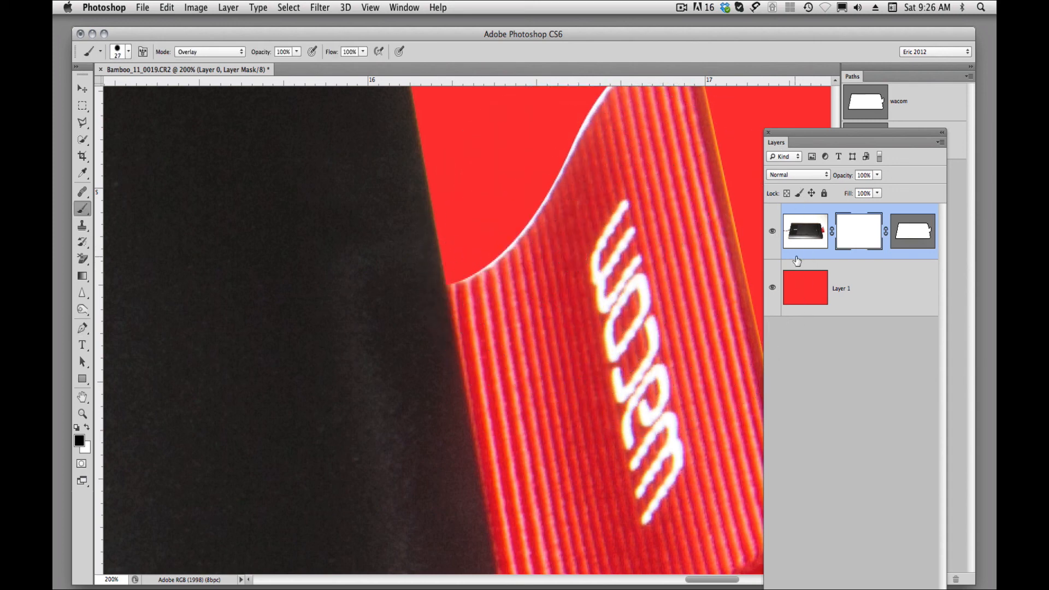
click(797, 292)
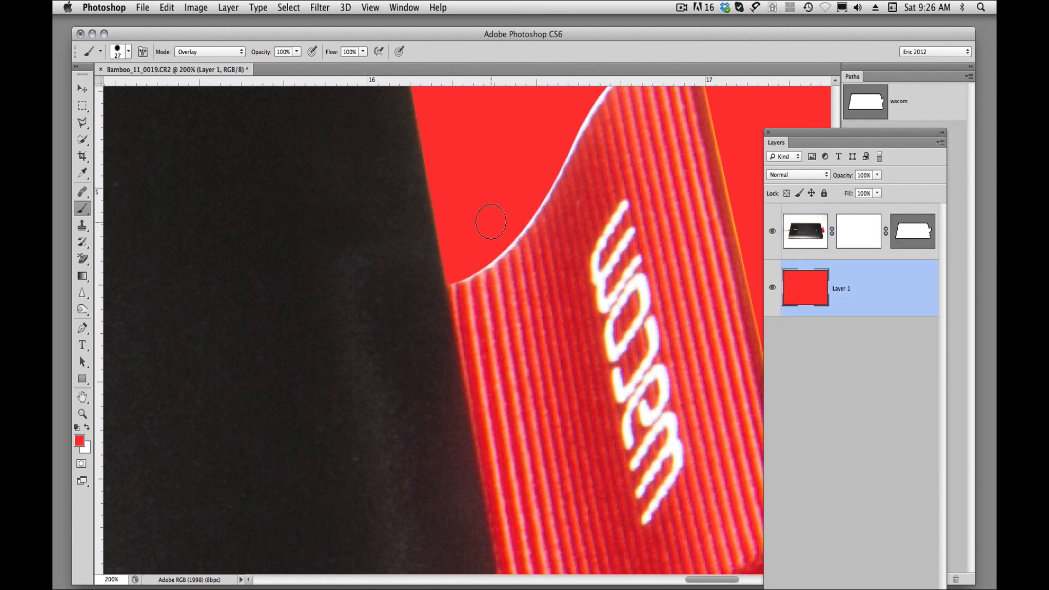
key(d)
super+click(498, 254)
super+click(499, 254)
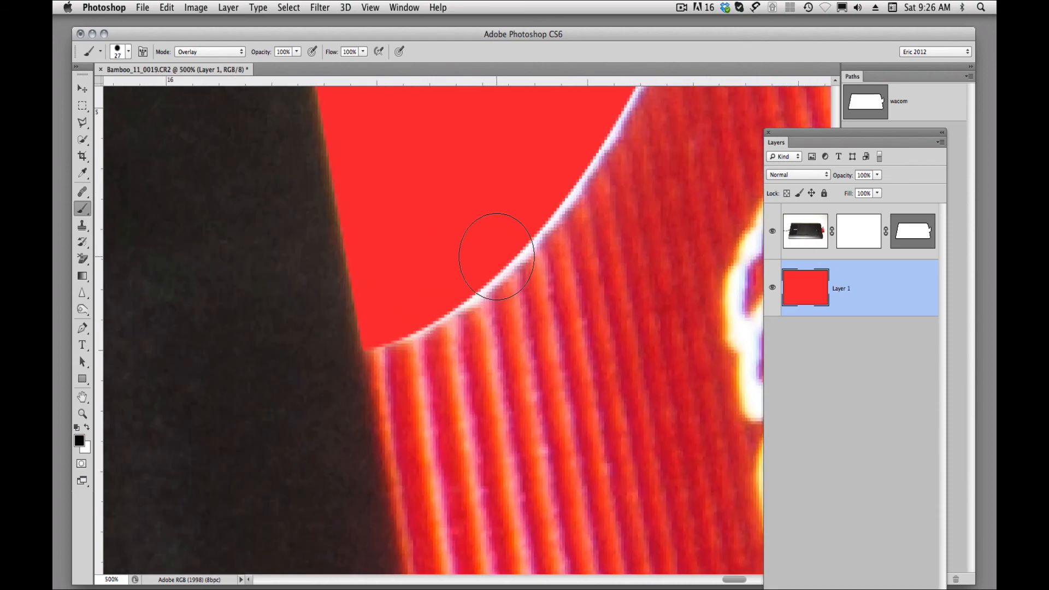
ctrl+alt+drag(495, 256, 456, 259)
Undo the trial stroke on the fringe, target Layer 0's pixel mask, and set the brush mode to Normal.
drag(395, 338, 406, 335)
key(super+z)
click(862, 225)
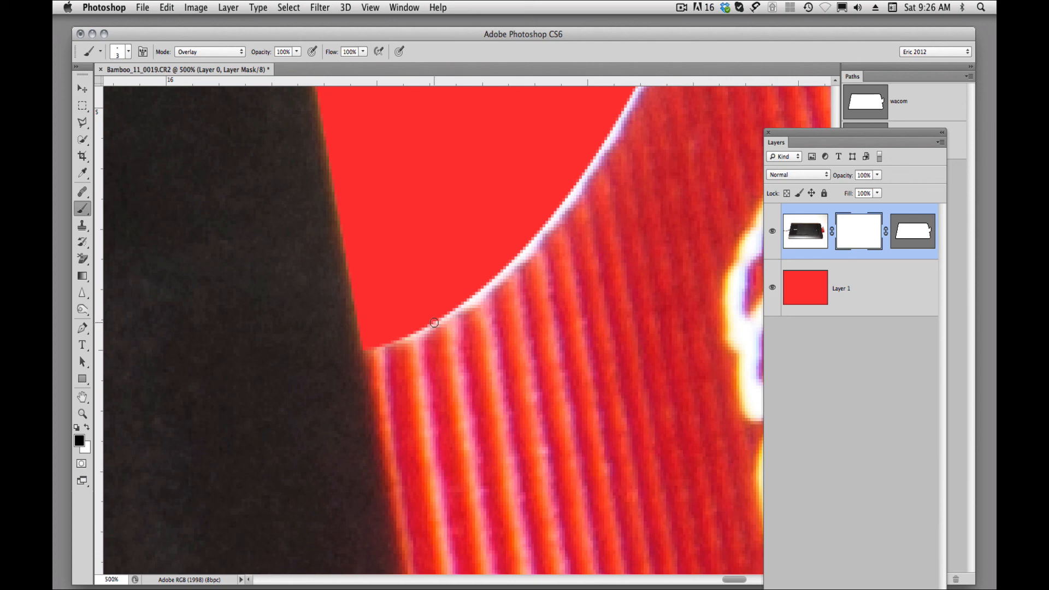
click(243, 52)
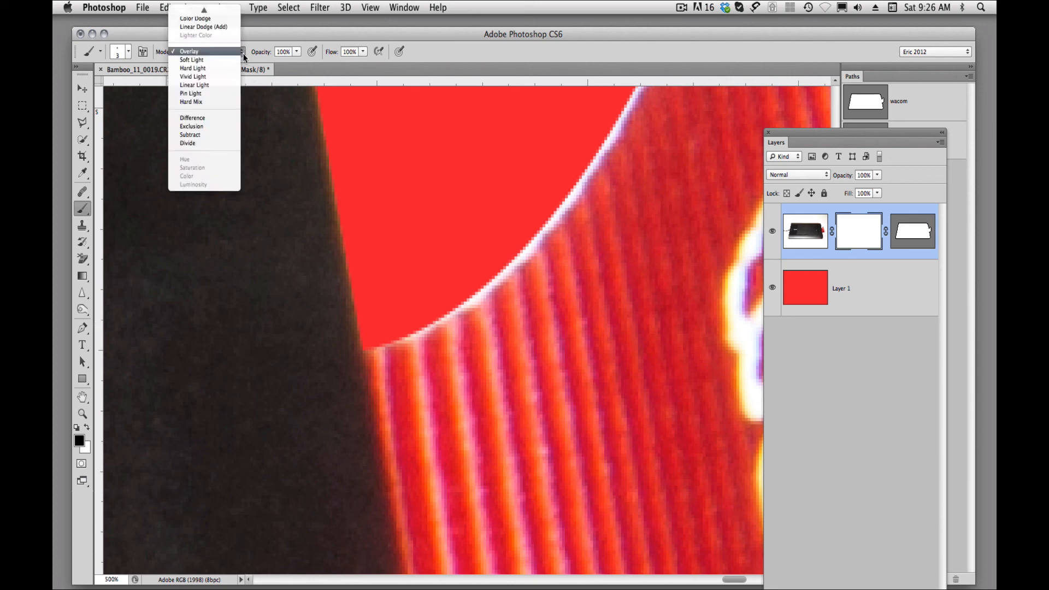
click(196, 12)
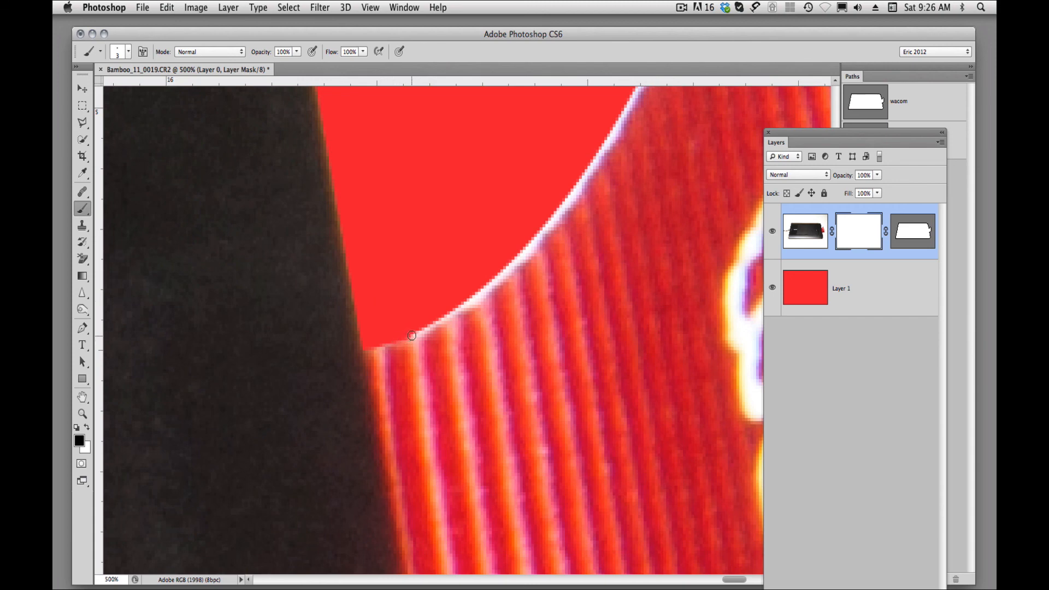
Paint black on the pixel mask along the tab's curved edge to hide the white fringe, refining it with a 7-pixel brush.
mouse_move(422, 330)
mouse_down()
mouse_move(486, 290)
mouse_move(440, 282)
mouse_move(474, 295)
mouse_move(503, 274)
mouse_move(509, 263)
mouse_move(490, 280)
mouse_move(557, 211)
mouse_move(626, 106)
mouse_up()
shift+click(455, 310)
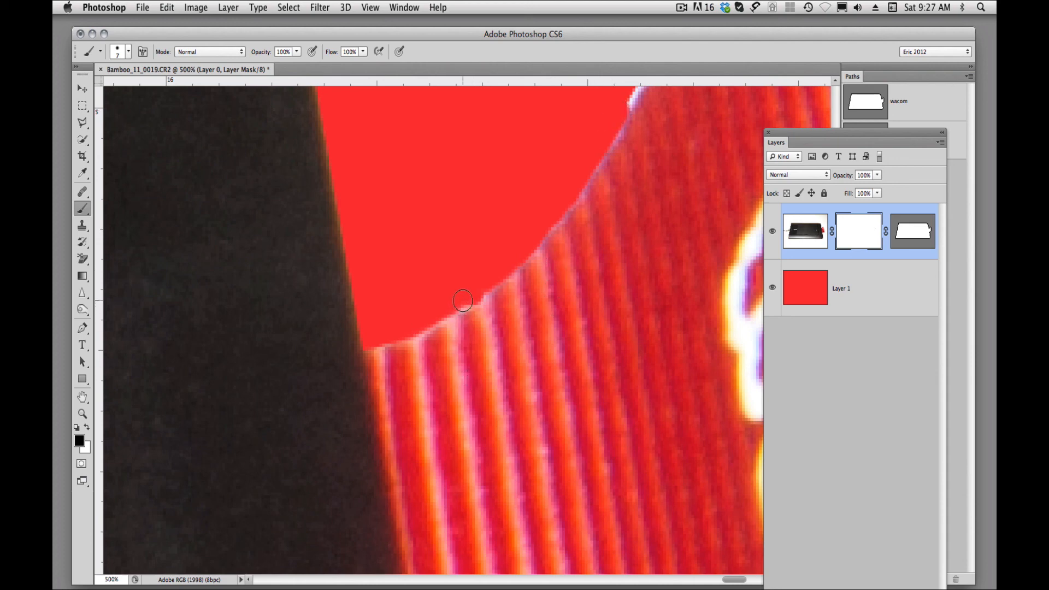
drag(463, 301, 417, 324)
Examine the cleaned tab edge and the whole tablet cutout against the red background.
alt+super+click(537, 313)
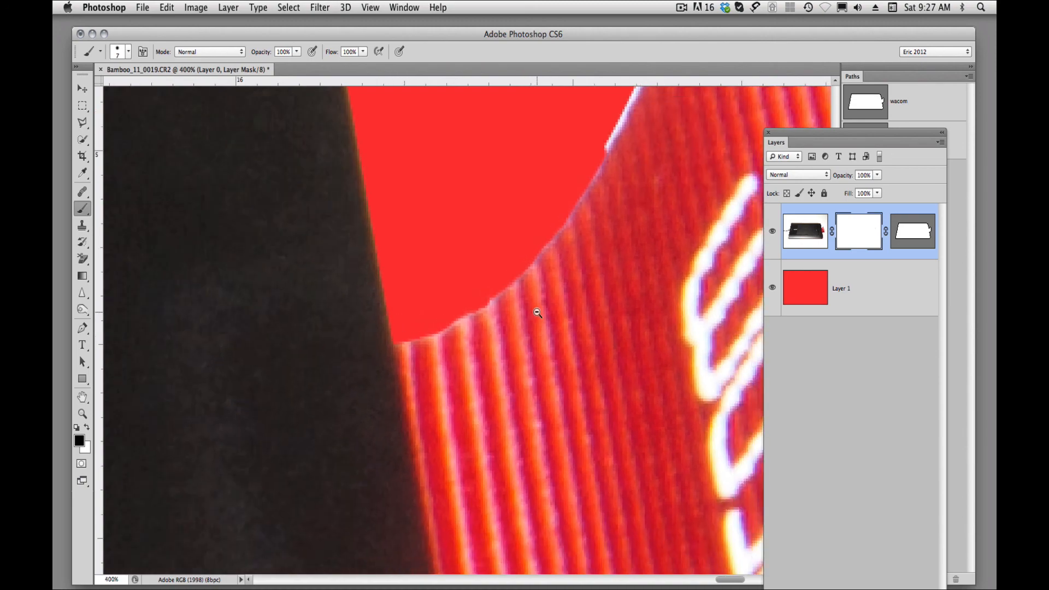
alt+super+click(537, 314)
alt+super+click(537, 313)
alt+super+click(537, 313)
alt+super+click(536, 313)
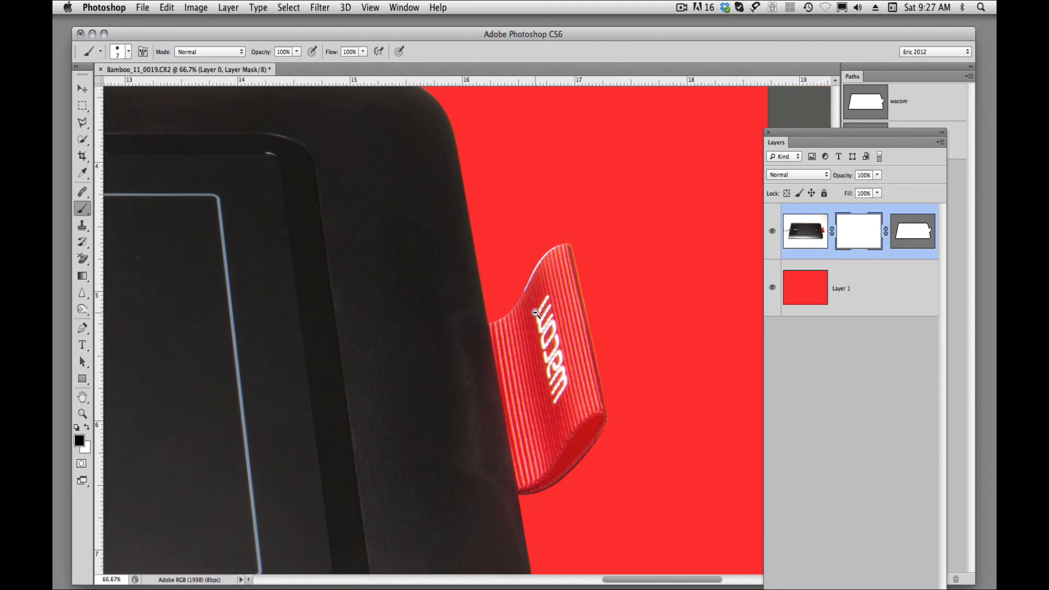
alt+super+click(536, 313)
alt+super+click(536, 314)
alt+super+click(536, 313)
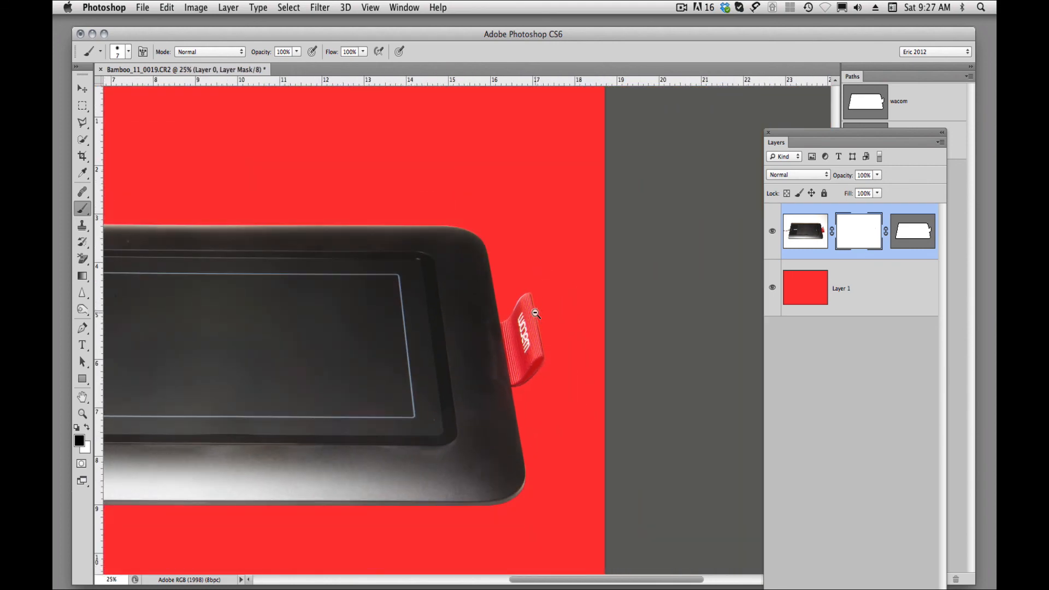
alt+super+click(479, 337)
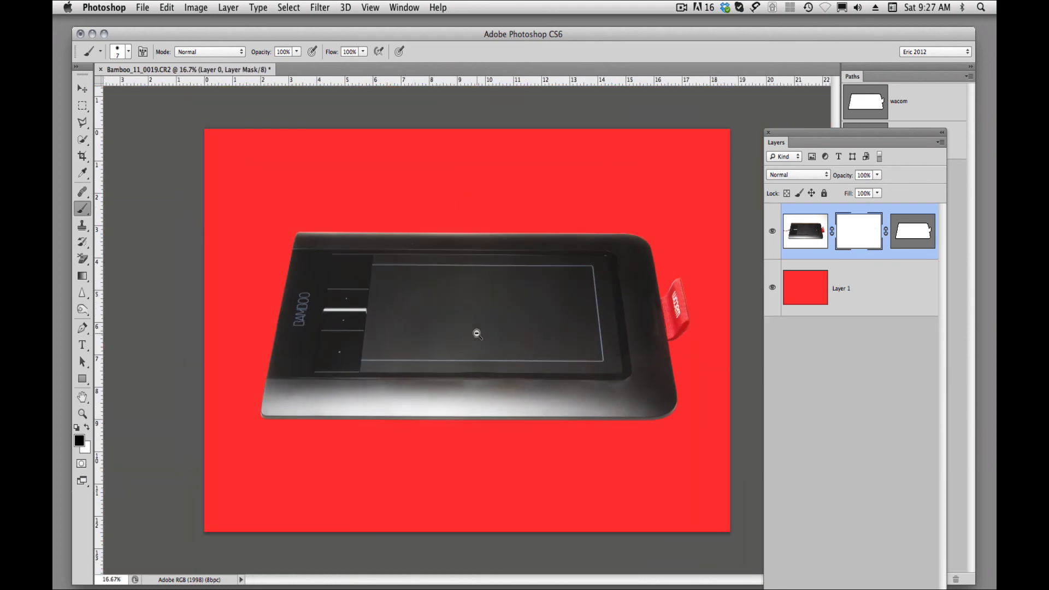
alt+super+click(480, 337)
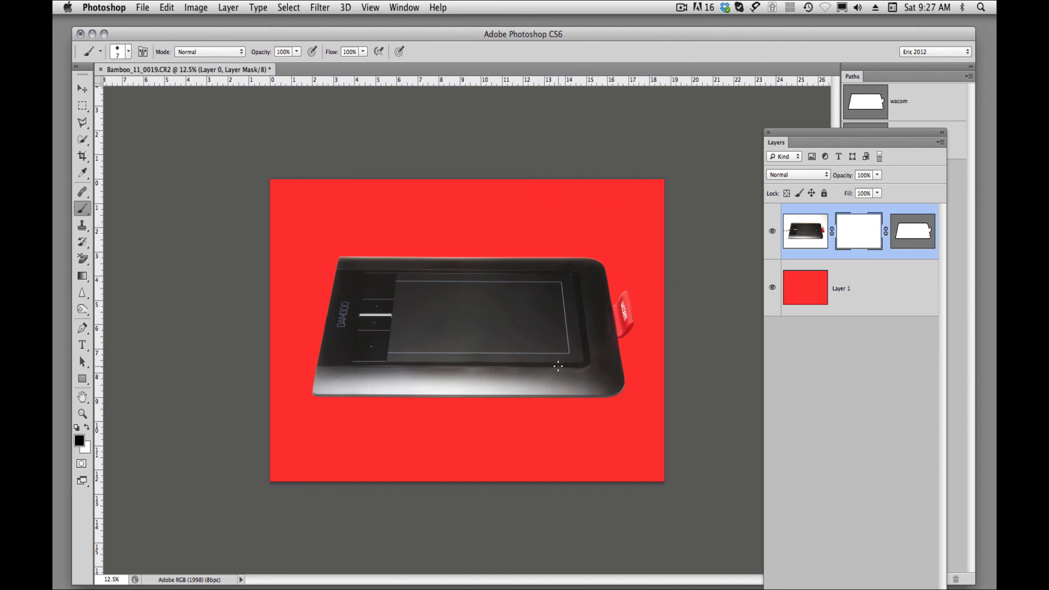